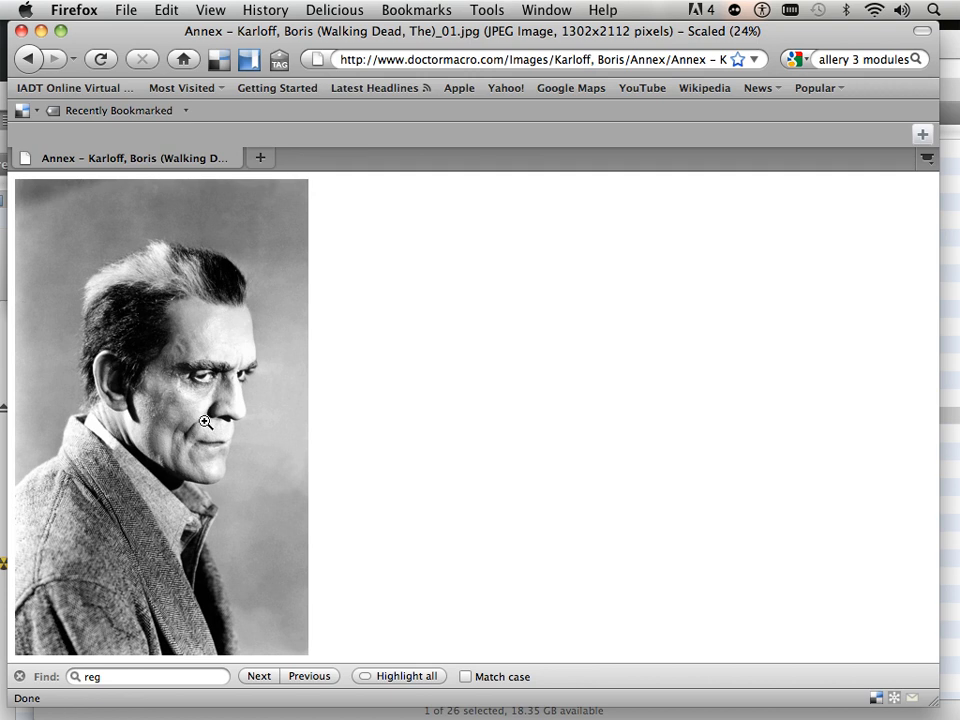
Step: Copy the full-size portrait image from the web page and switch to Photoshop
{"action": "right_click", "coordinate": [200, 415]}
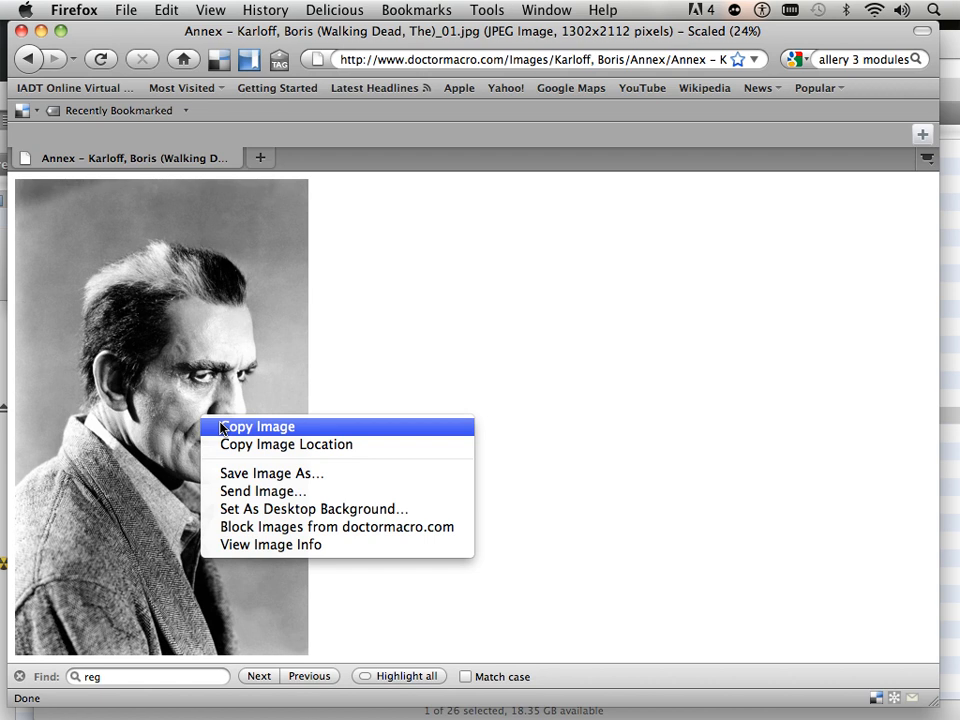
{"action": "left_click", "coordinate": [221, 428]}
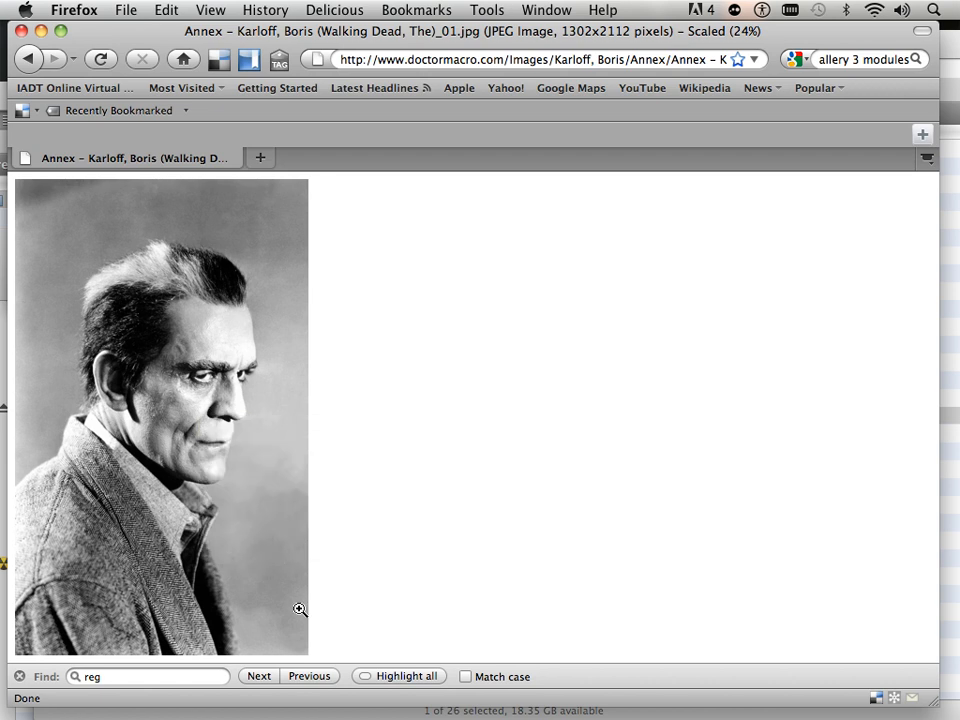
{"action": "mouse_move", "coordinate": [304, 715]}
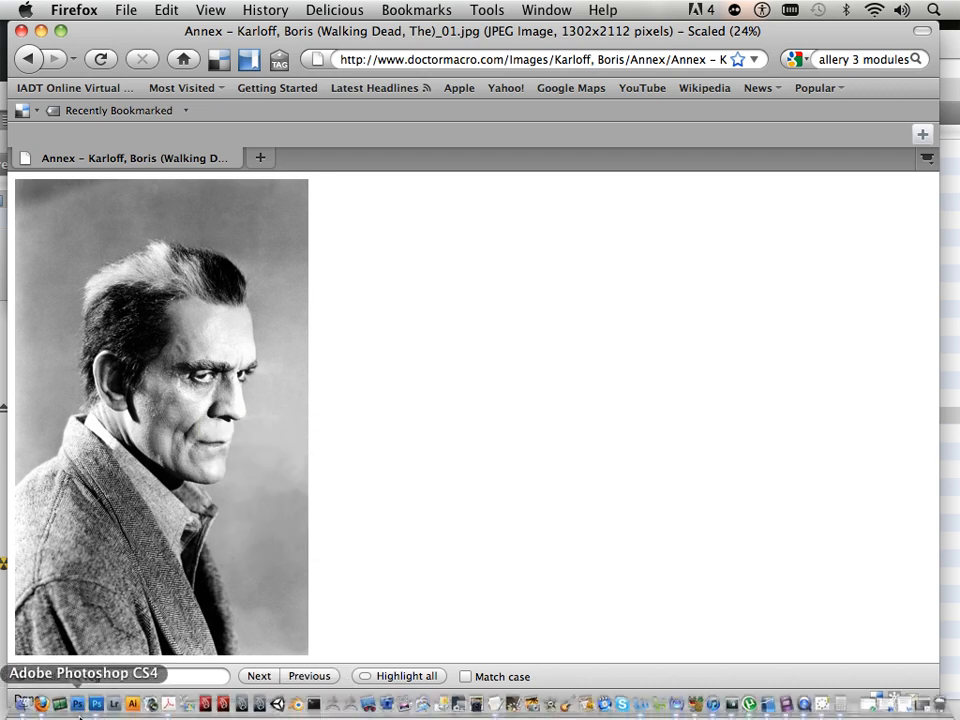
{"action": "left_click", "coordinate": [97, 706]}
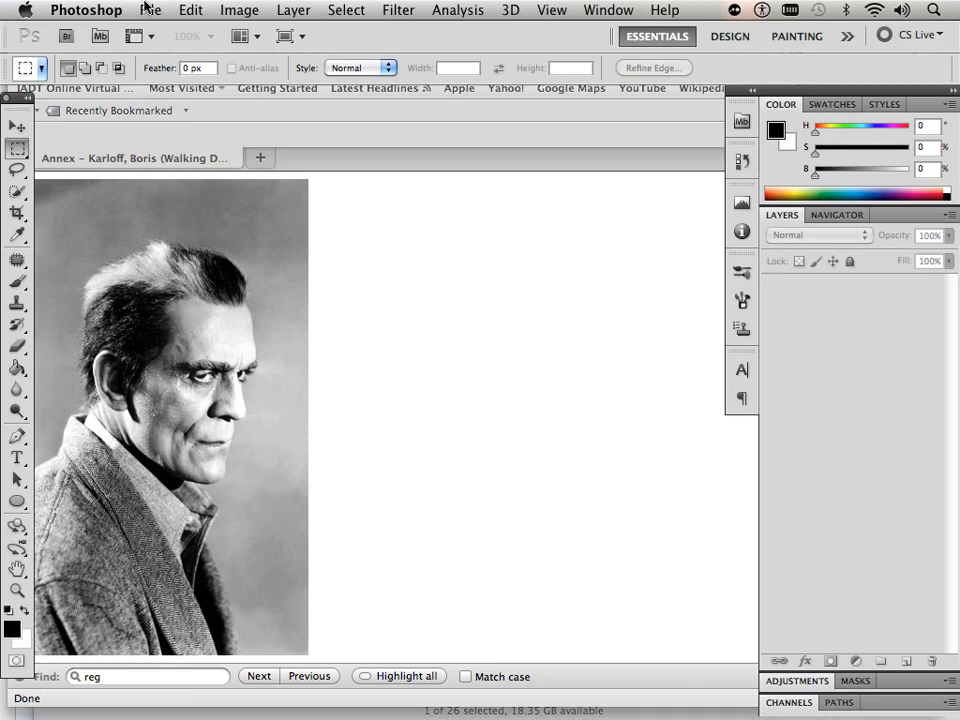
Step: Create a new 1302 × 2112 pixel document from the Clipboard preset, paste the portrait into it and enlarge the document window
{"action": "left_click", "coordinate": [149, 10]}
{"action": "left_click", "coordinate": [158, 32]}
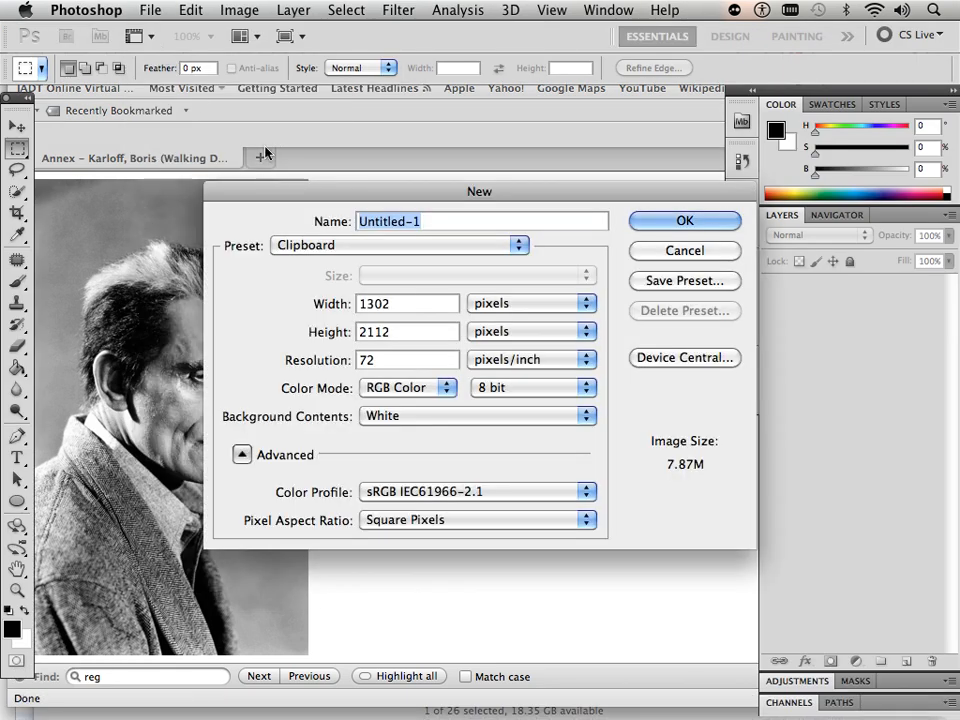
{"action": "left_click", "coordinate": [669, 219]}
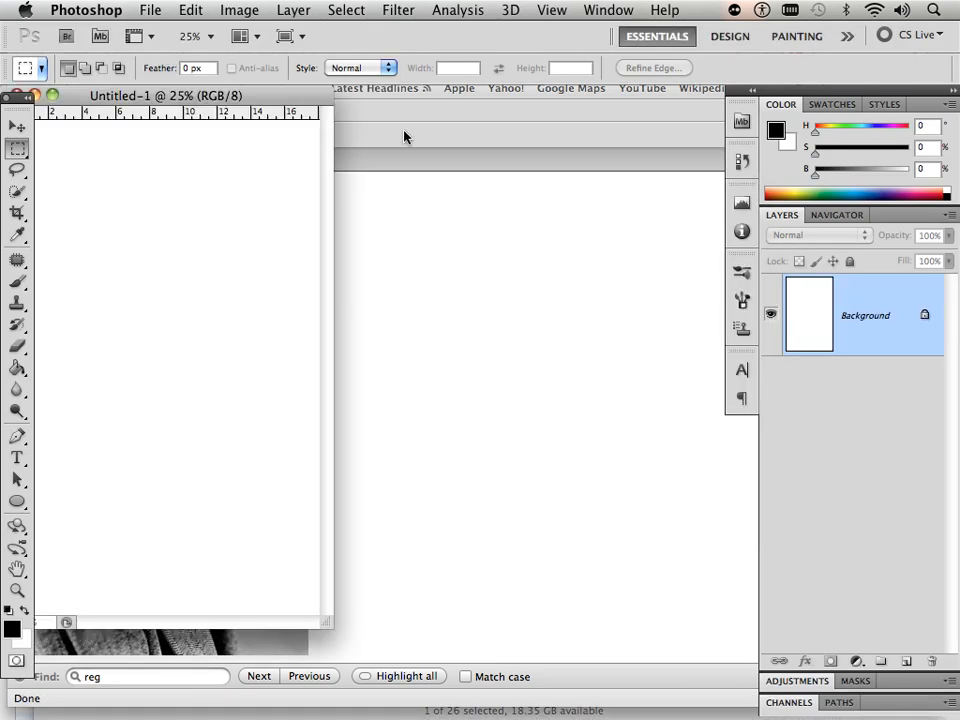
{"action": "left_click", "coordinate": [182, 11]}
{"action": "left_click", "coordinate": [200, 191]}
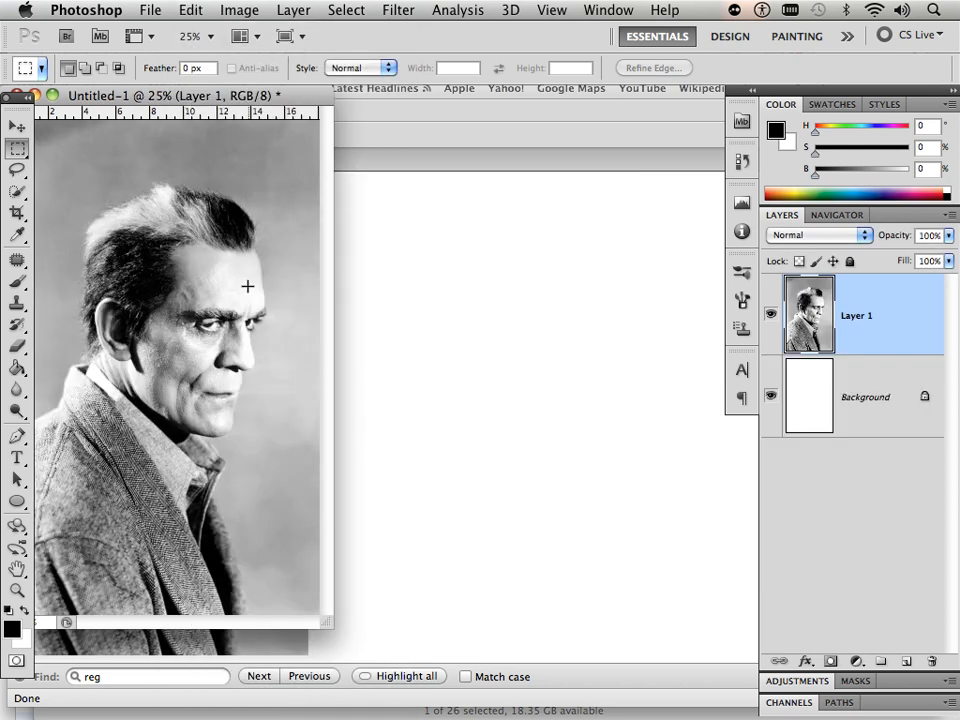
{"action": "left_click_drag", "start_coordinate": [323, 625], "coordinate": [695, 715]}
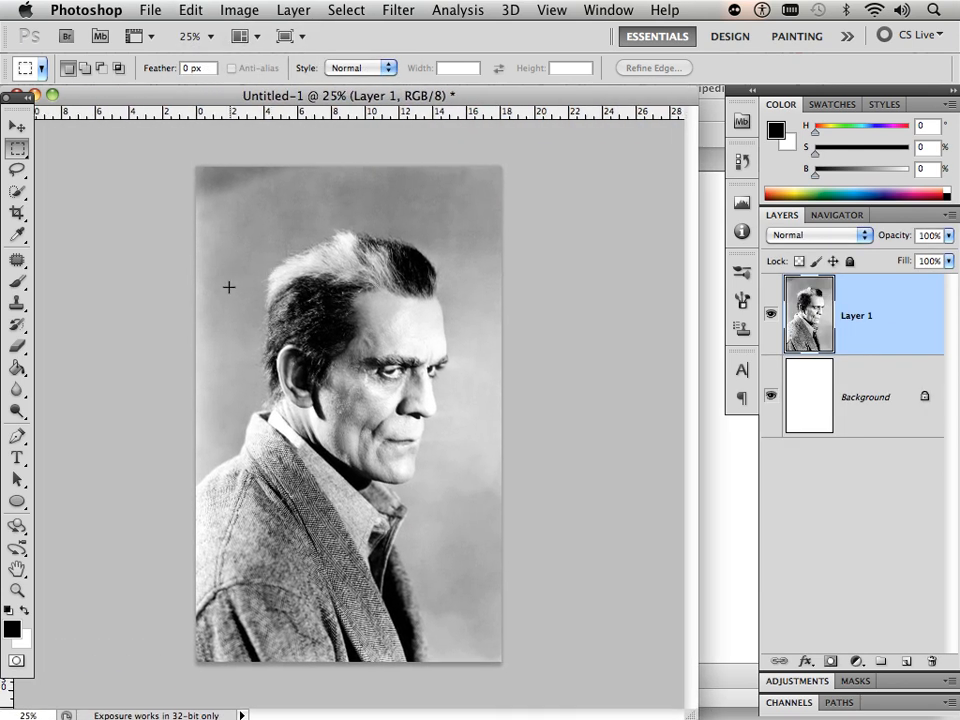
{"action": "left_click", "coordinate": [240, 10]}
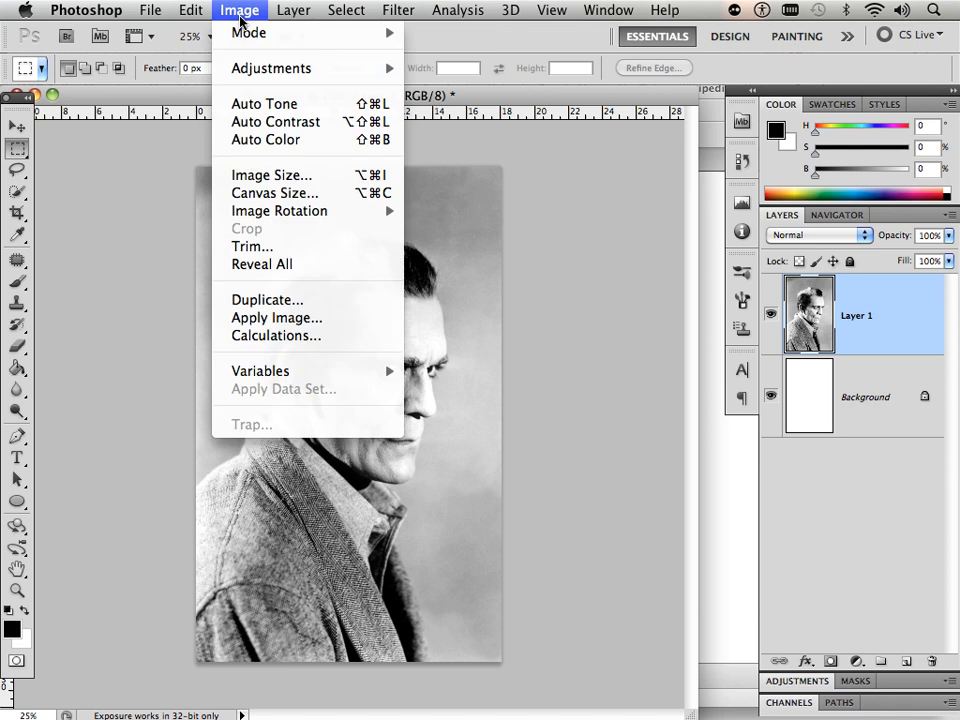
{"action": "mouse_move", "coordinate": [385, 72]}
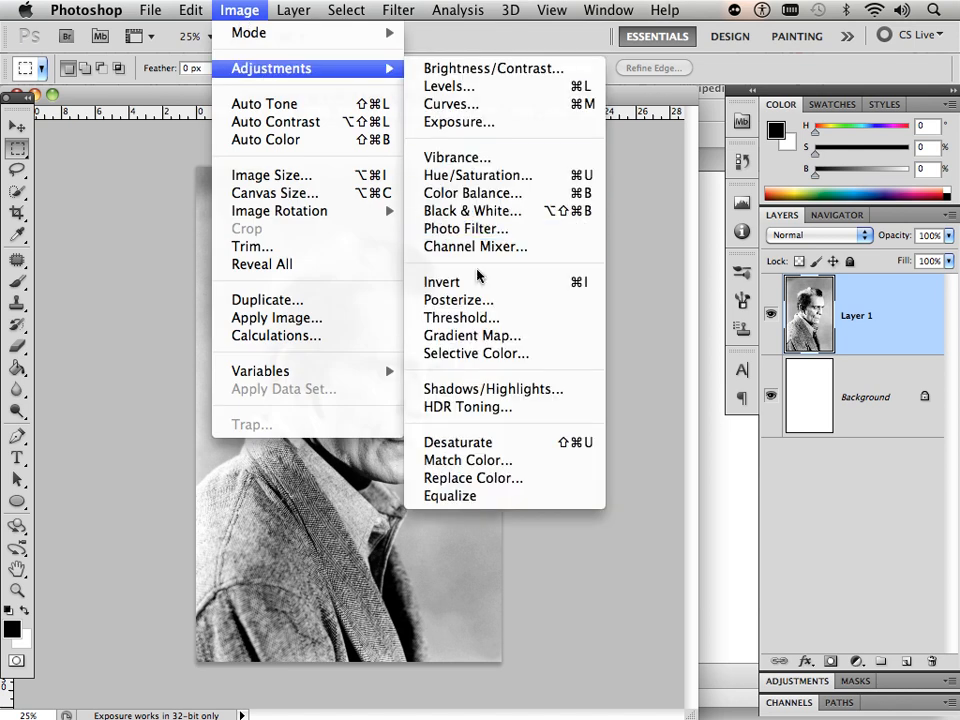
{"action": "left_click", "coordinate": [480, 215]}
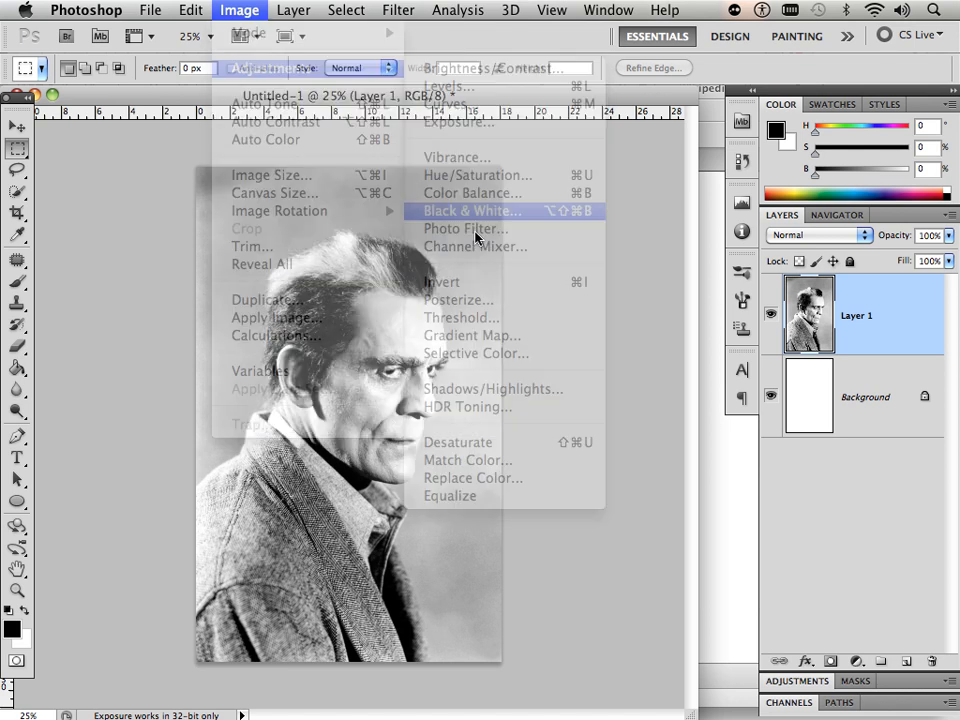
{"action": "left_click_drag", "start_coordinate": [622, 233], "coordinate": [680, 242]}
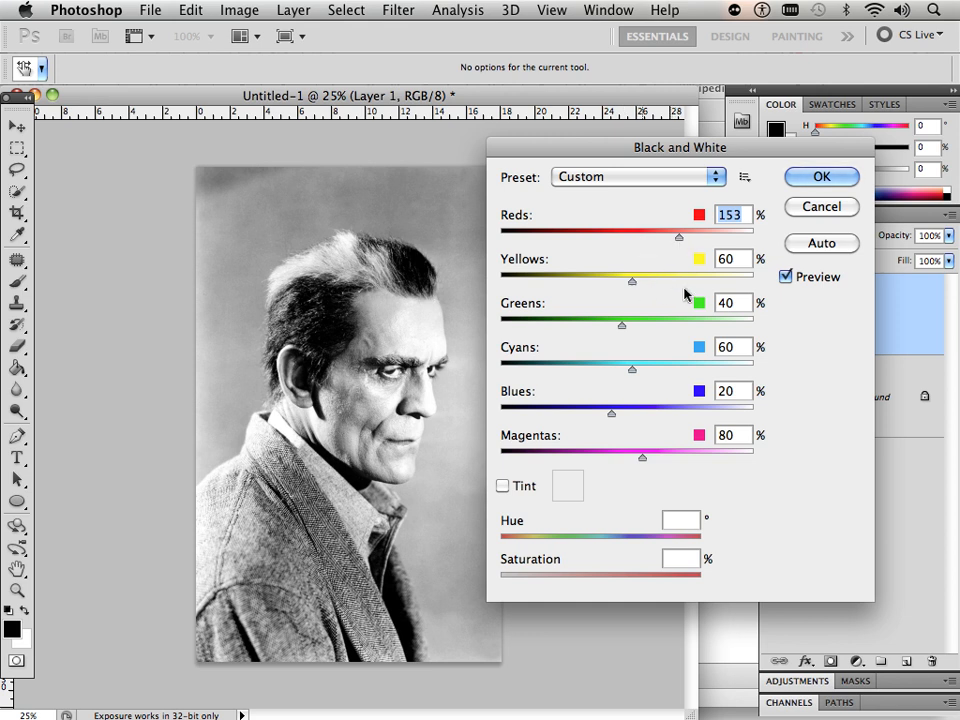
{"action": "left_click_drag", "start_coordinate": [632, 281], "coordinate": [684, 281]}
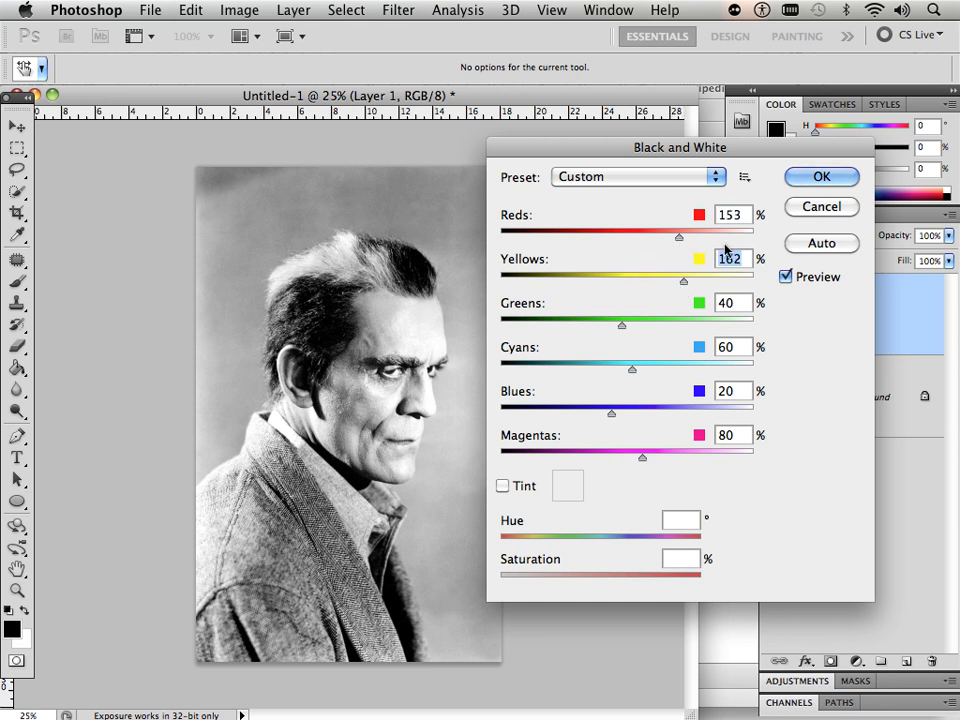
{"action": "left_click", "coordinate": [804, 208]}
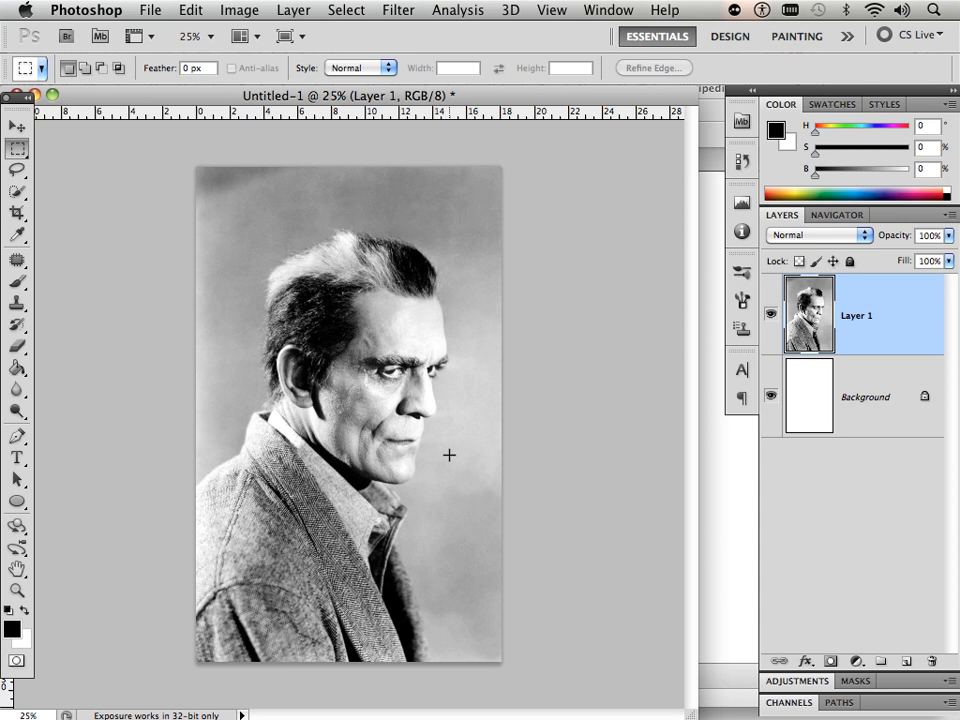
Step: Duplicate Layer 1 and activate the Eraser tool
{"action": "left_click_drag", "start_coordinate": [879, 306], "coordinate": [908, 662]}
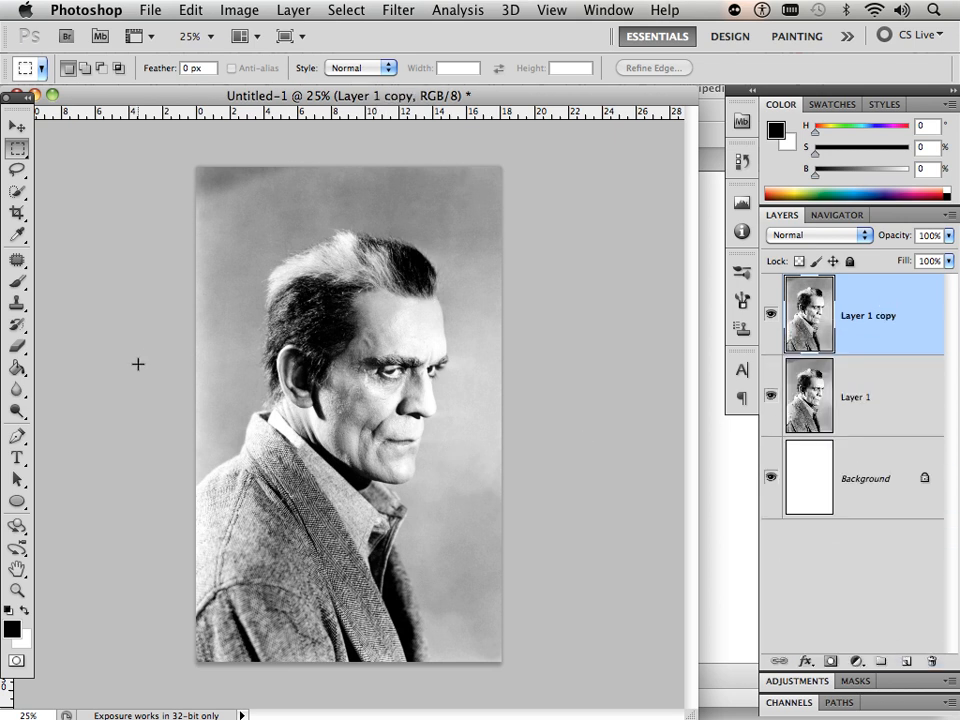
{"action": "left_click", "coordinate": [19, 350]}
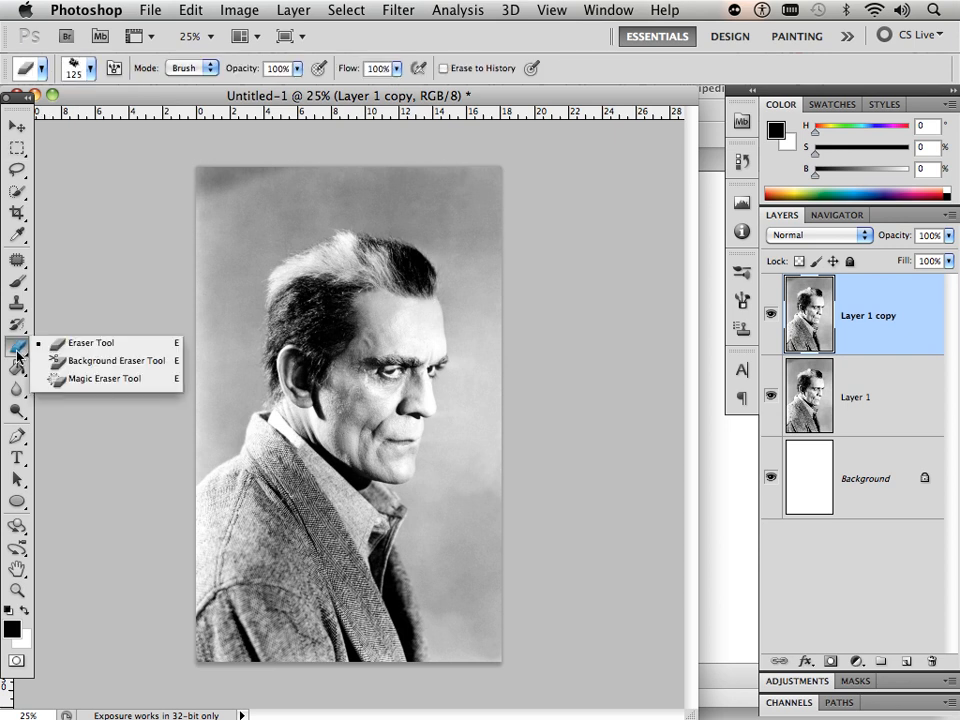
{"action": "left_click", "coordinate": [108, 205]}
Step: Set the eraser to the rough-edged 17 px brush tip with Shape Dynamics enabled and 100% angle jitter
{"action": "left_click", "coordinate": [608, 10]}
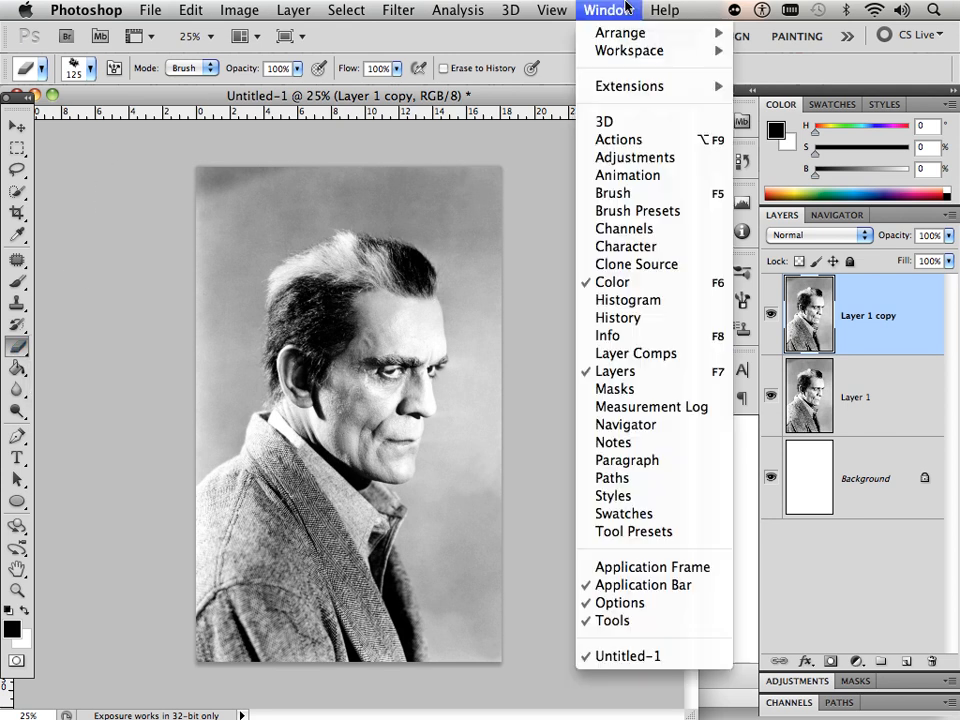
{"action": "left_click", "coordinate": [630, 194]}
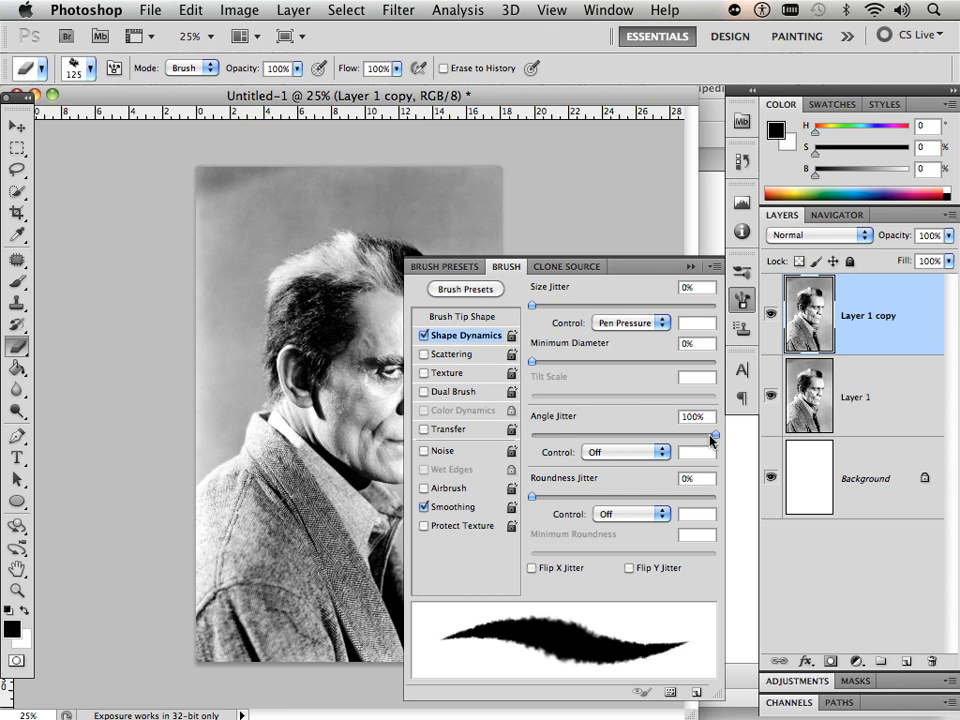
{"action": "left_click_drag", "start_coordinate": [711, 438], "coordinate": [731, 453]}
{"action": "left_click", "coordinate": [71, 63]}
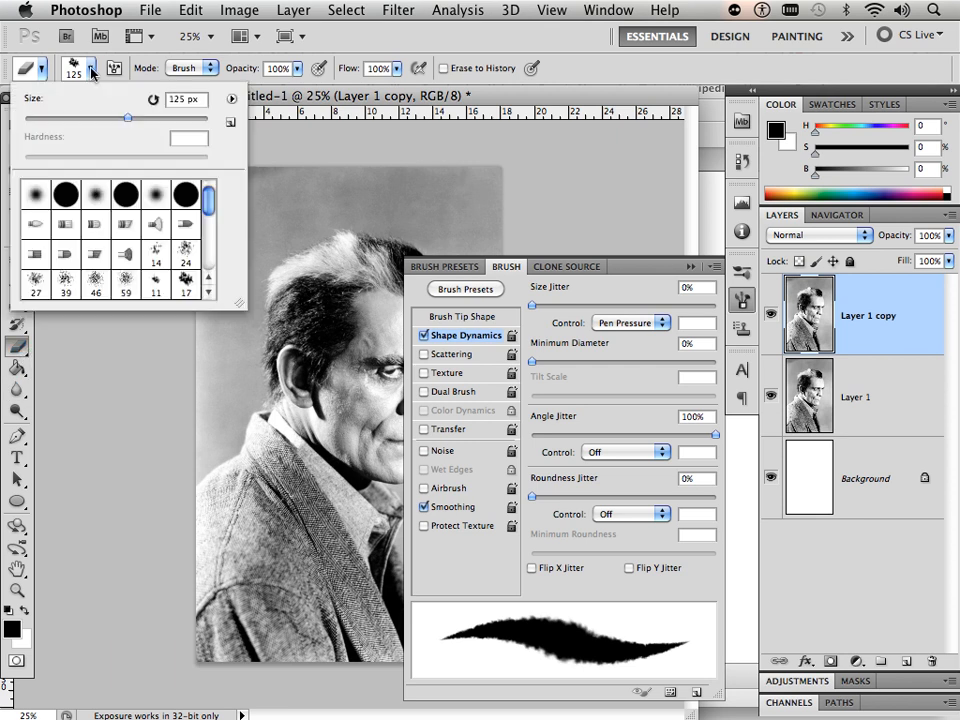
{"action": "left_click", "coordinate": [186, 285]}
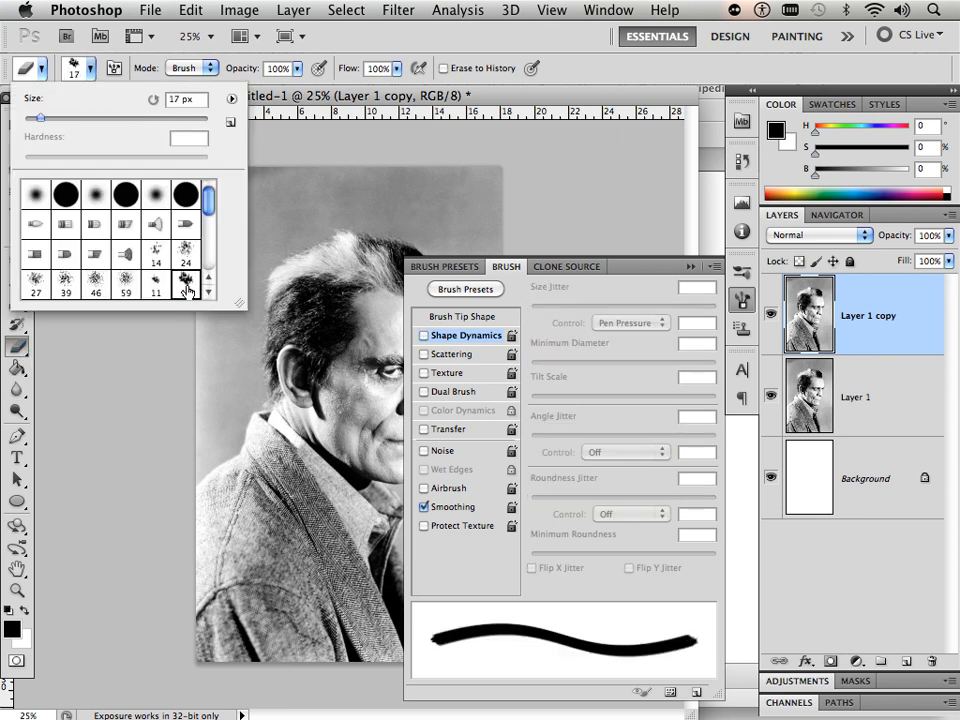
{"action": "left_click", "coordinate": [433, 328]}
{"action": "left_click", "coordinate": [424, 335]}
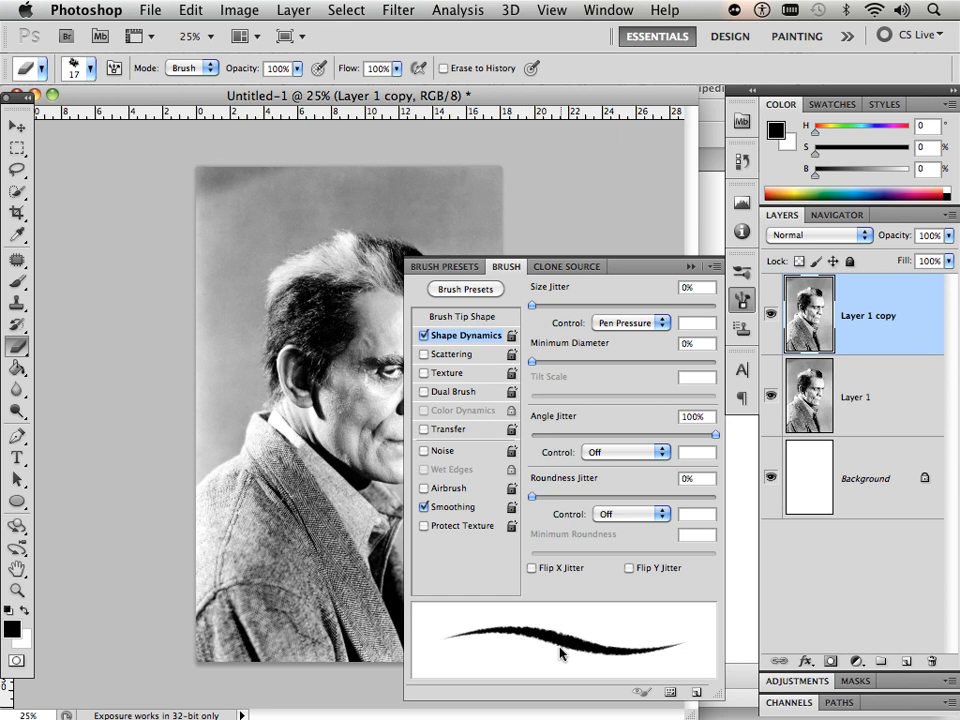
{"action": "left_click", "coordinate": [714, 267]}
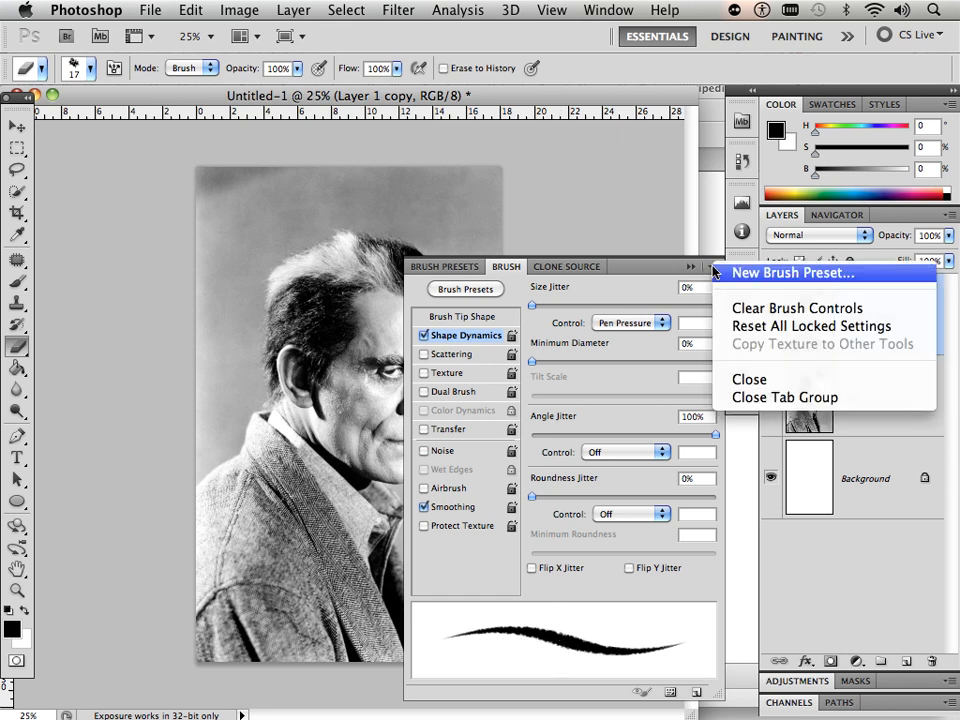
{"action": "left_click", "coordinate": [654, 232]}
{"action": "left_click", "coordinate": [689, 268]}
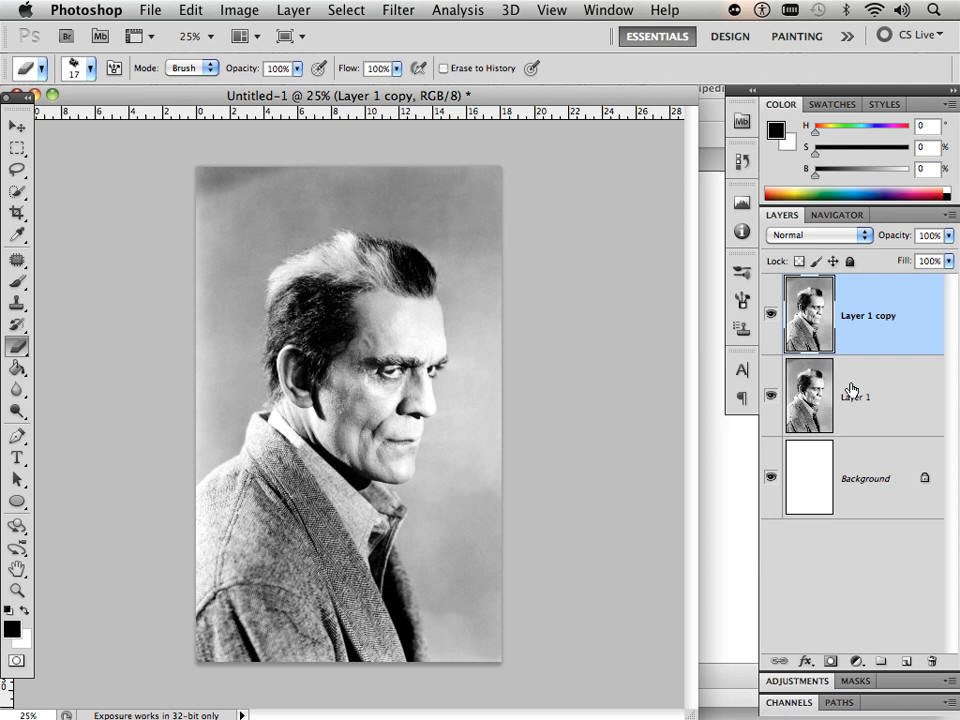
Step: Fully lock and hide Layer 1, leaving Layer 1 copy as the active layer
{"action": "left_click", "coordinate": [893, 361]}
{"action": "left_click", "coordinate": [850, 261]}
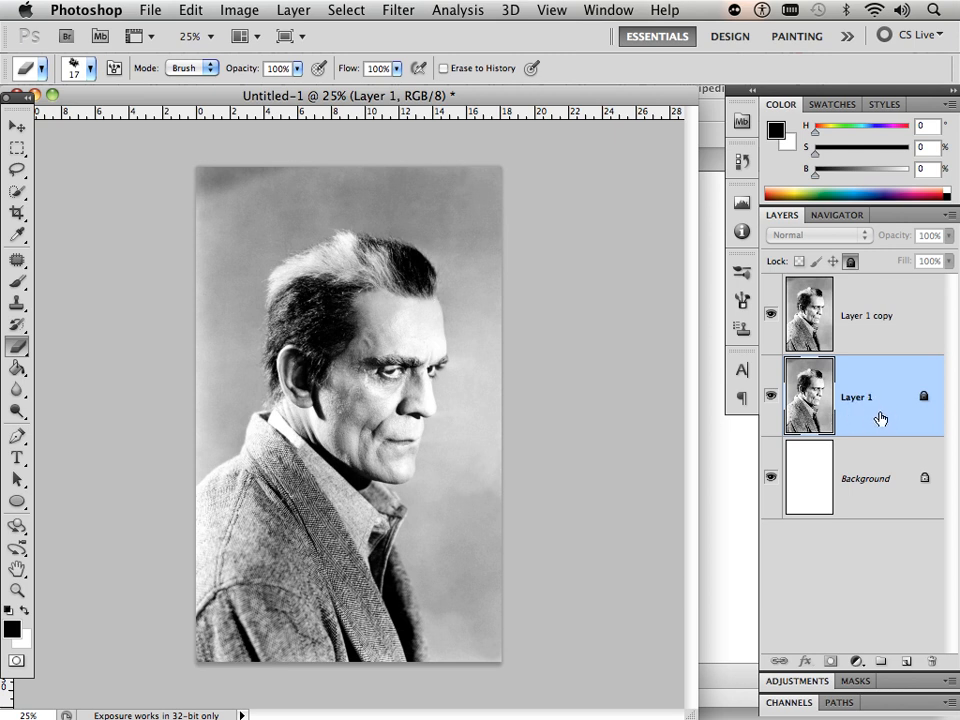
{"action": "left_click", "coordinate": [904, 338]}
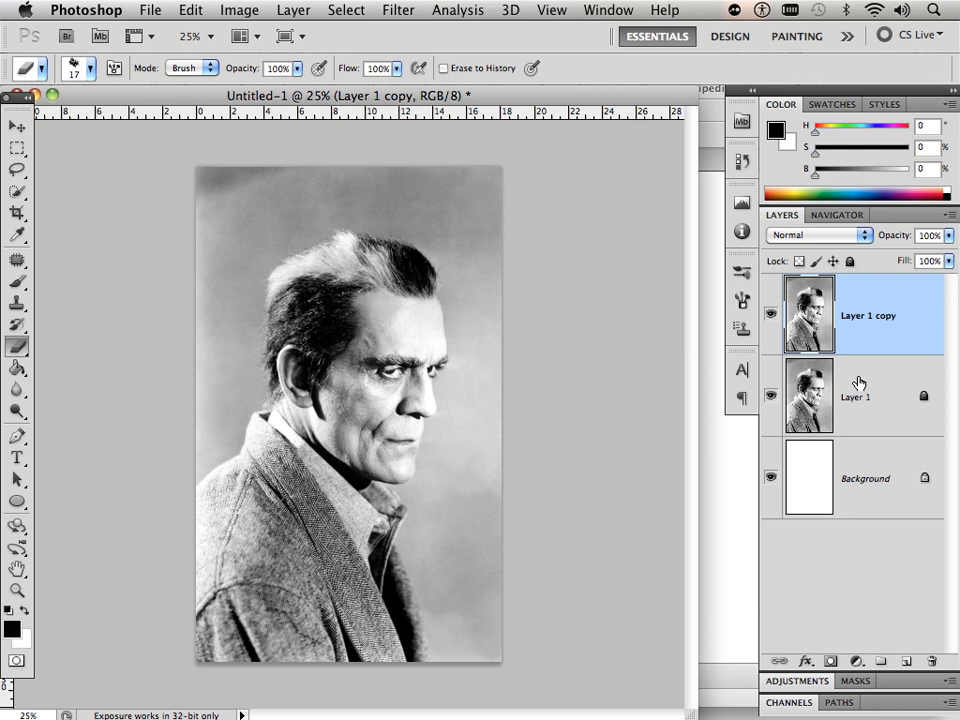
{"action": "left_click", "coordinate": [771, 397]}
Step: Erase a strip of background along the outer edge of the jacket collar, enlarging the eraser to 30 px
{"action": "scroll", "coordinate": [345, 330], "scroll_direction": "up", "scroll_amount": 10}
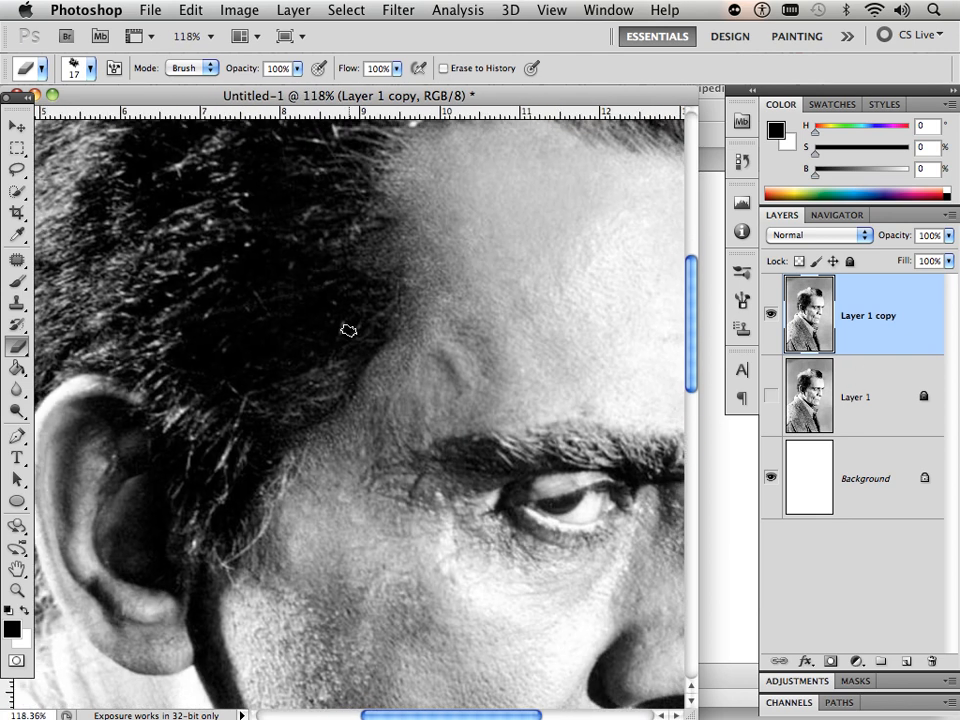
{"action": "scroll", "coordinate": [348, 322], "scroll_direction": "down", "scroll_amount": 1}
{"action": "scroll", "coordinate": [348, 322], "scroll_direction": "down", "scroll_amount": 2}
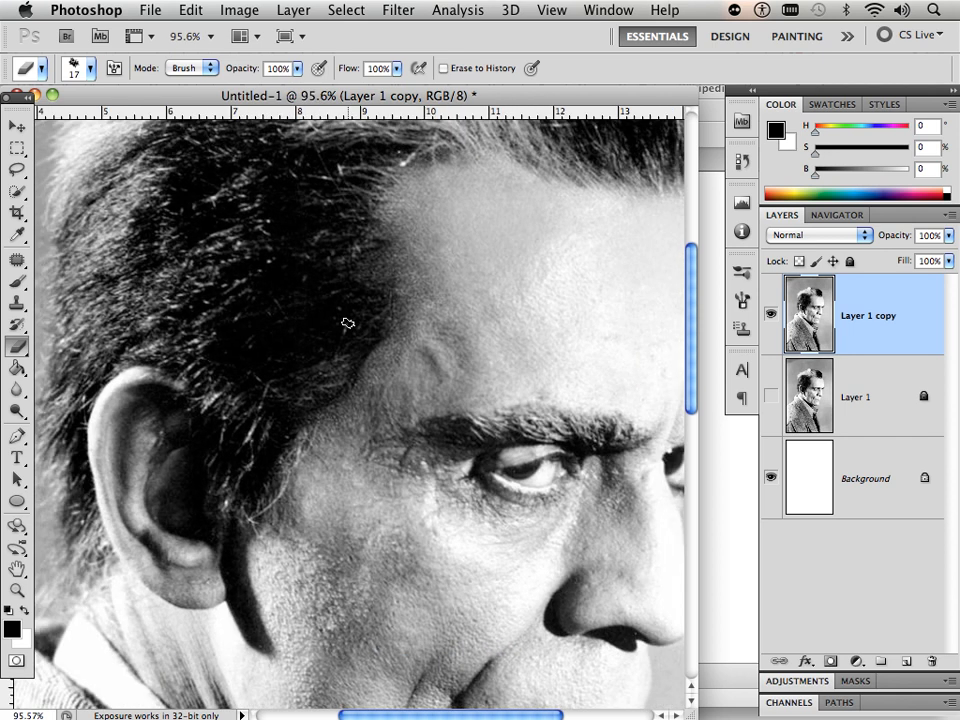
{"action": "left_click_drag", "start_coordinate": [395, 366], "coordinate": [230, 180]}
{"action": "left_click_drag", "start_coordinate": [480, 347], "coordinate": [510, 163]}
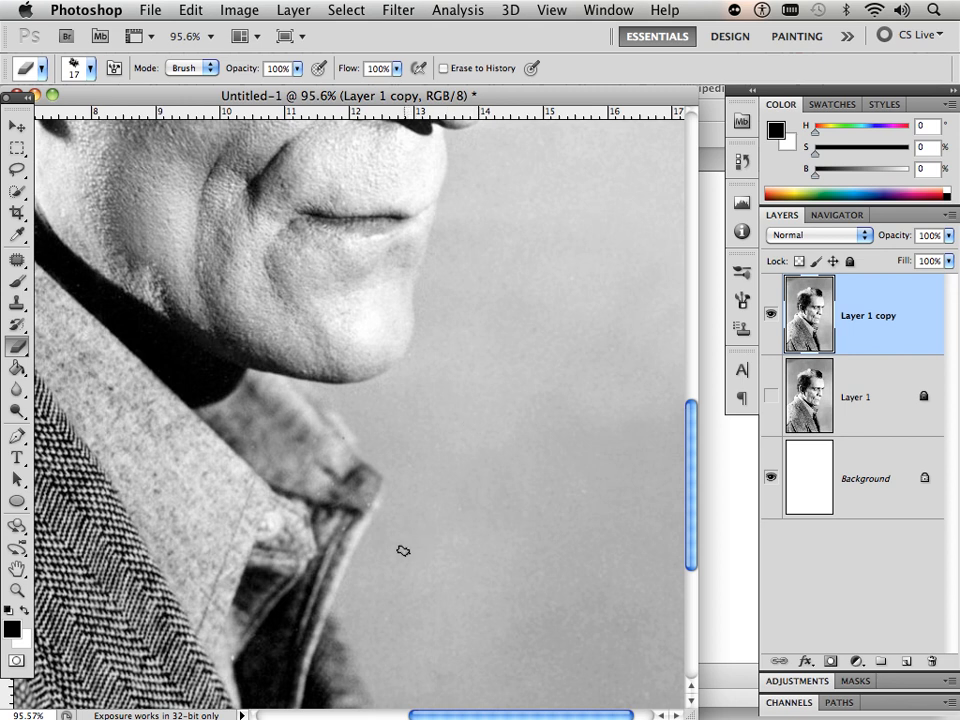
{"action": "mouse_move", "coordinate": [411, 539]}
{"action": "left_mouse_down"}
{"action": "mouse_move", "coordinate": [404, 564]}
{"action": "mouse_move", "coordinate": [380, 545]}
{"action": "mouse_move", "coordinate": [348, 604]}
{"action": "mouse_move", "coordinate": [379, 664]}
{"action": "left_mouse_up"}
{"action": "key", "text": "bracketright"}
{"action": "key", "text": "bracketright"}
{"action": "key", "text": "bracketright"}
{"action": "mouse_move", "coordinate": [365, 574]}
{"action": "left_mouse_down"}
{"action": "mouse_move", "coordinate": [392, 514]}
{"action": "mouse_move", "coordinate": [371, 558]}
{"action": "left_mouse_up"}
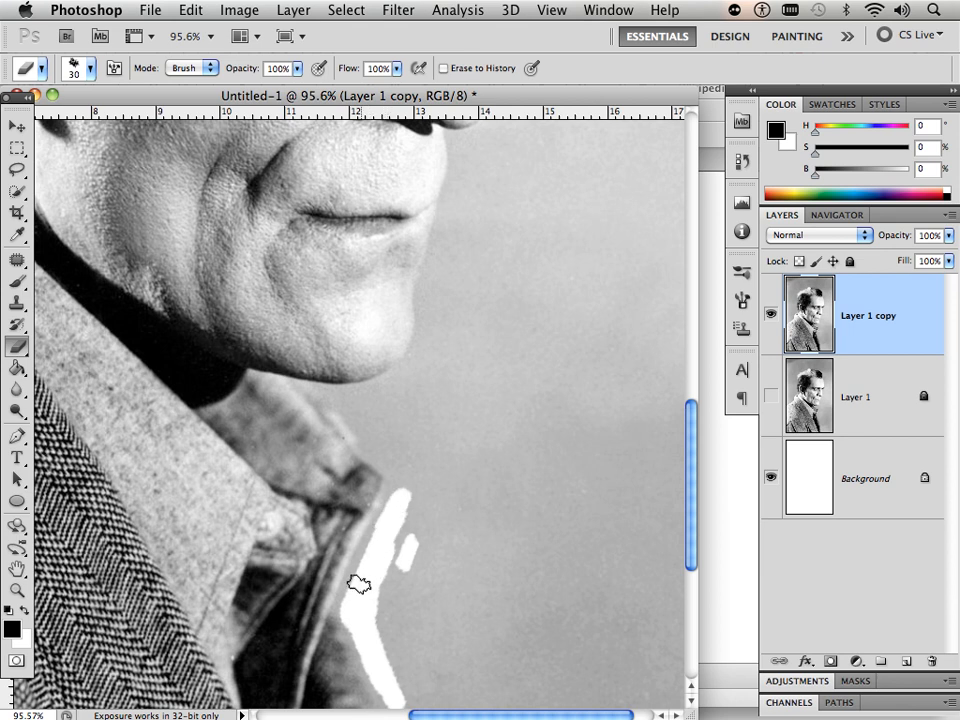
Step: Erase the background along the lips, chin and jaw down to the collar, using eraser sizes of 10 to 20 px
{"action": "key", "text": "bracketleft"}
{"action": "key", "text": "bracketleft"}
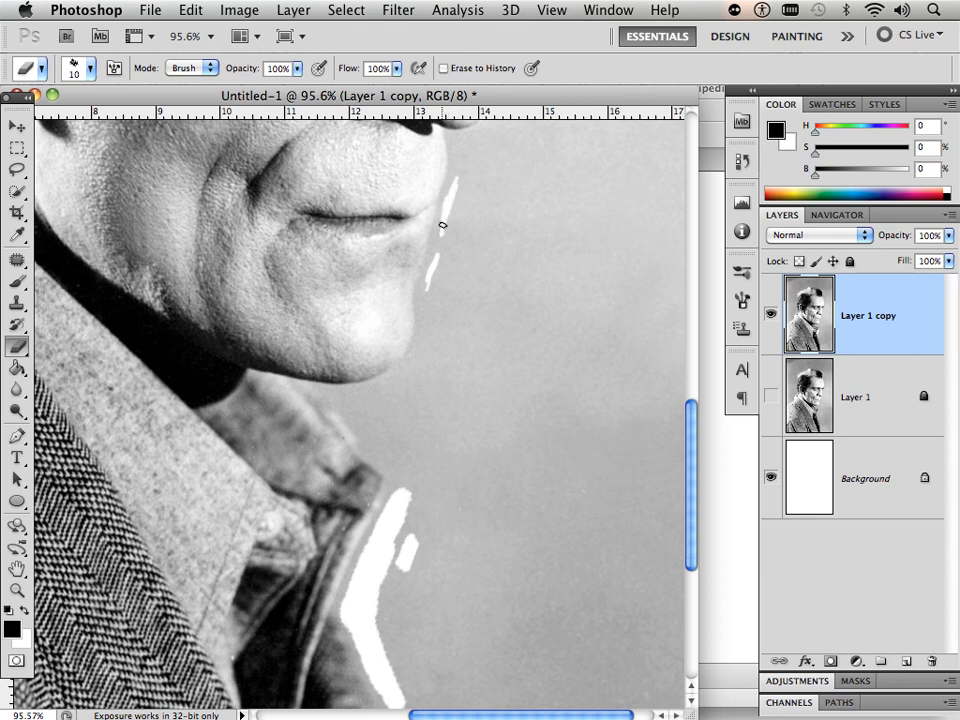
{"action": "key", "text": "]"}
{"action": "key", "text": "]"}
{"action": "key", "text": "]"}
{"action": "key", "text": "]"}
{"action": "key", "text": "]"}
{"action": "key", "text": "]"}
{"action": "key", "text": "["}
{"action": "key", "text": "["}
{"action": "key", "text": "["}
{"action": "key", "text": "["}
{"action": "mouse_move", "coordinate": [452, 225]}
{"action": "left_mouse_down"}
{"action": "mouse_move", "coordinate": [422, 294]}
{"action": "mouse_move", "coordinate": [422, 349]}
{"action": "mouse_move", "coordinate": [405, 371]}
{"action": "mouse_move", "coordinate": [347, 399]}
{"action": "mouse_move", "coordinate": [349, 422]}
{"action": "mouse_move", "coordinate": [342, 418]}
{"action": "mouse_move", "coordinate": [392, 471]}
{"action": "mouse_move", "coordinate": [399, 486]}
{"action": "mouse_move", "coordinate": [390, 488]}
{"action": "left_mouse_up"}
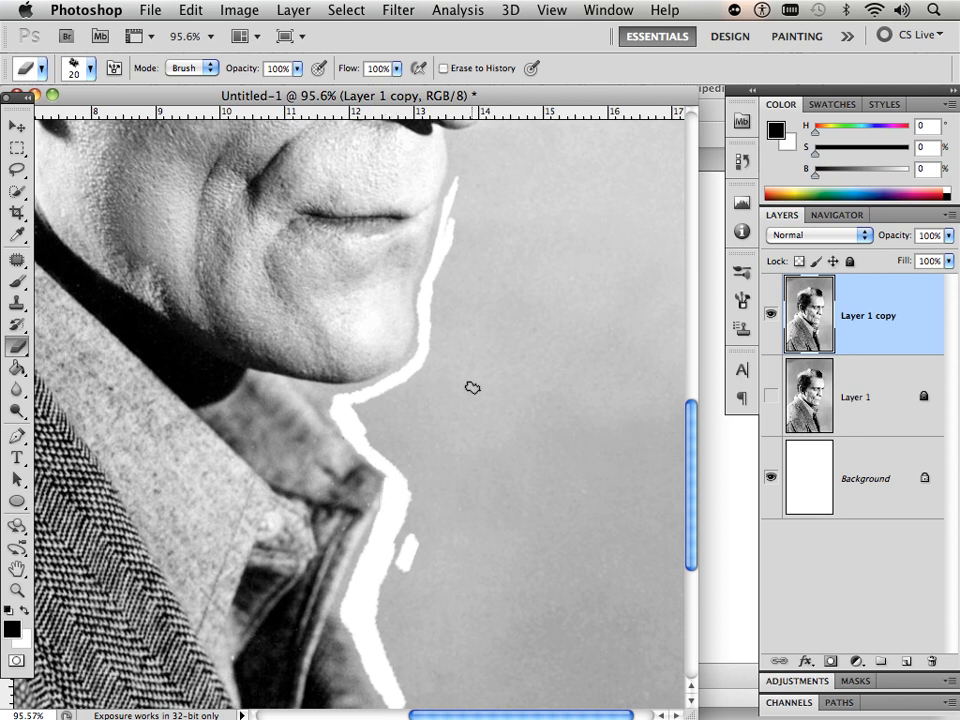
Step: Erase the background beside the upper lip and under the nose with a 9 px eraser, and widen the strip with a larger one
{"action": "left_click_drag", "start_coordinate": [497, 298], "coordinate": [469, 465]}
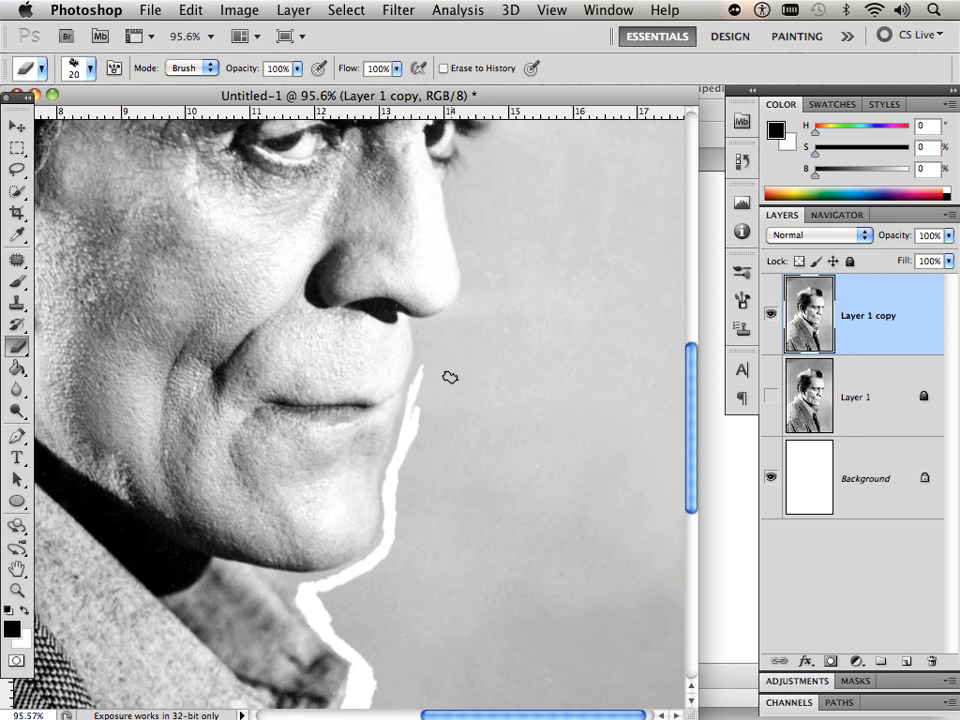
{"action": "left_click_drag", "start_coordinate": [445, 333], "coordinate": [448, 329]}
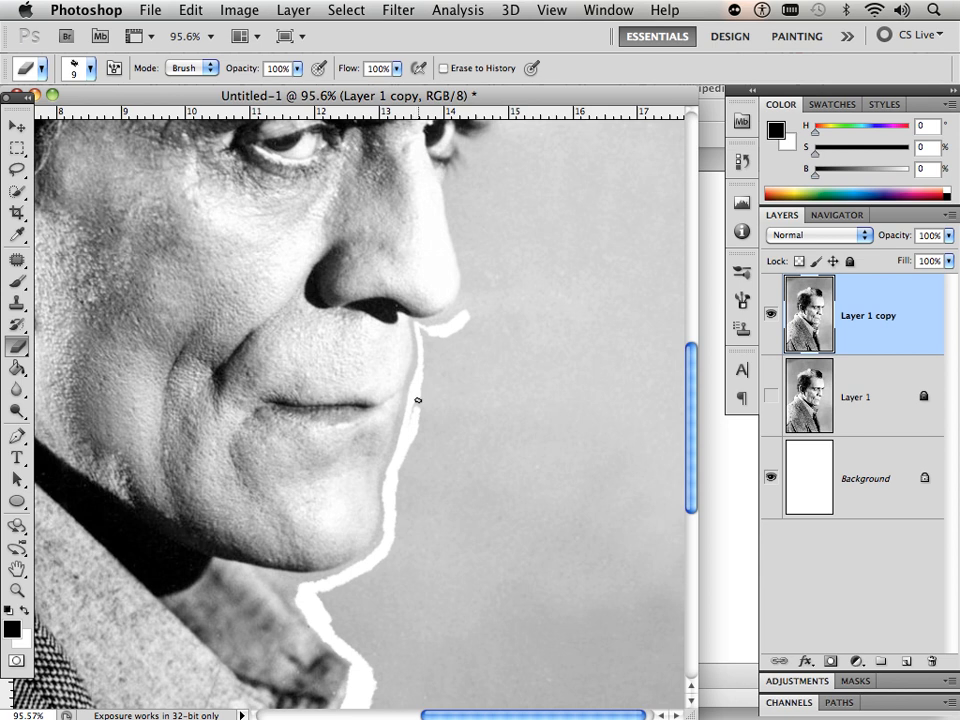
{"action": "key", "text": "bracketright"}
{"action": "key", "text": "bracketright"}
{"action": "key", "text": "bracketright"}
{"action": "key", "text": "bracketright"}
{"action": "mouse_move", "coordinate": [429, 375]}
{"action": "left_mouse_down"}
{"action": "mouse_move", "coordinate": [421, 437]}
{"action": "mouse_move", "coordinate": [434, 384]}
{"action": "mouse_move", "coordinate": [434, 341]}
{"action": "mouse_move", "coordinate": [425, 335]}
{"action": "mouse_move", "coordinate": [443, 339]}
{"action": "mouse_move", "coordinate": [464, 325]}
{"action": "mouse_move", "coordinate": [433, 335]}
{"action": "mouse_move", "coordinate": [467, 318]}
{"action": "left_mouse_up"}
Step: Clean up the edge beside the mouth with an 8 px eraser and clear the background around the nose tip at 20 px
{"action": "key", "text": "bracketleft"}
{"action": "key", "text": "bracketleft"}
{"action": "key", "text": "bracketleft"}
{"action": "key", "text": "bracketleft"}
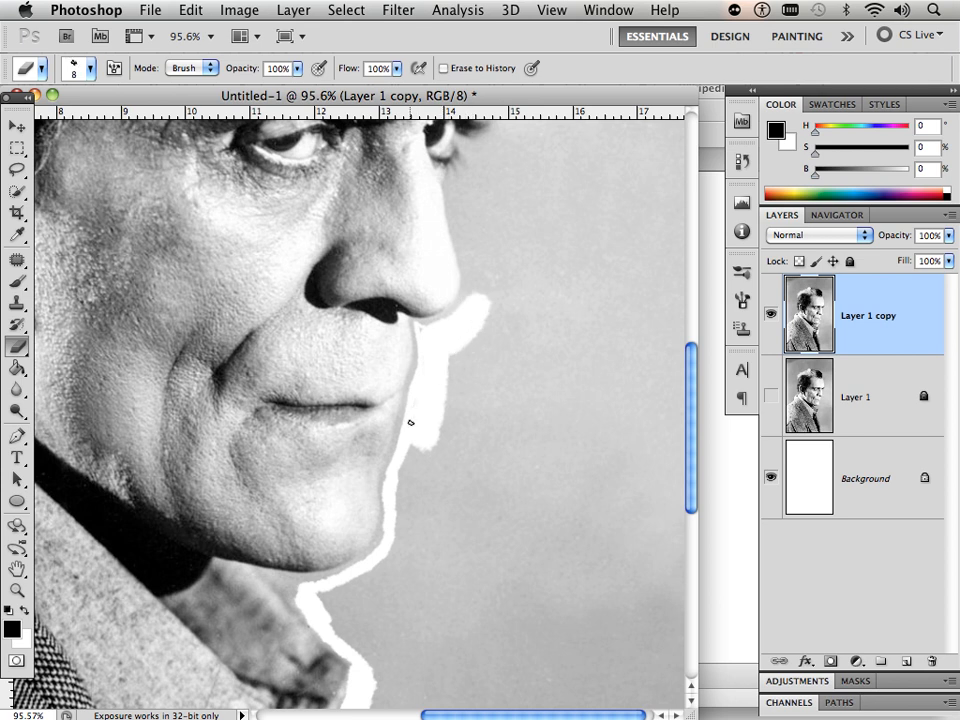
{"action": "key", "text": "bracketright"}
{"action": "key", "text": "bracketright"}
{"action": "mouse_move", "coordinate": [456, 318]}
{"action": "left_mouse_down"}
{"action": "mouse_move", "coordinate": [476, 273]}
{"action": "mouse_move", "coordinate": [510, 256]}
{"action": "mouse_move", "coordinate": [465, 376]}
{"action": "left_mouse_up"}
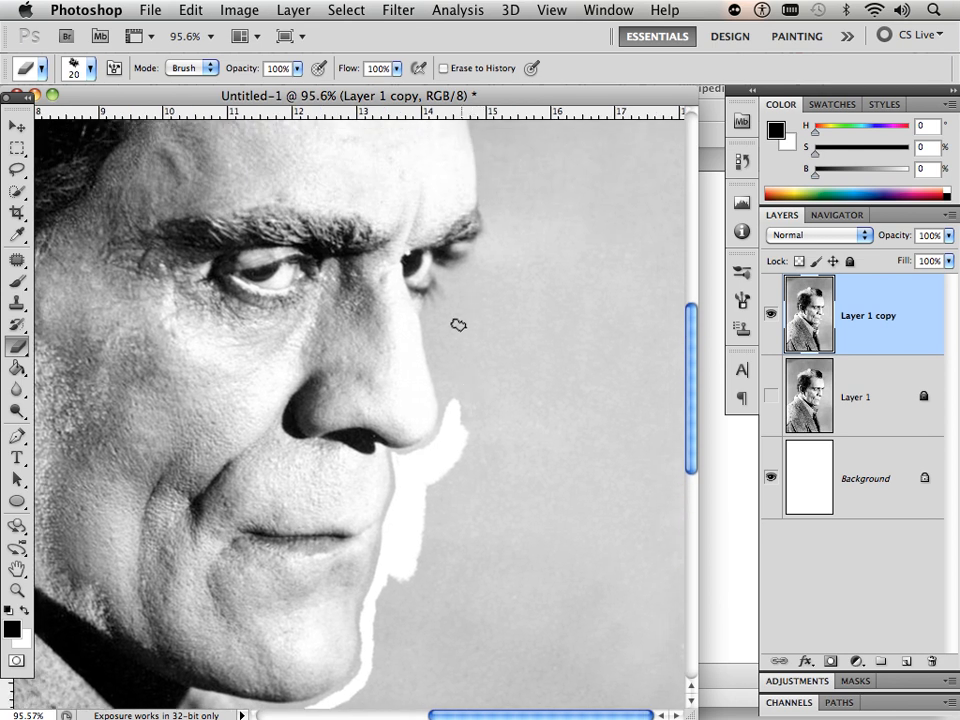
Step: Erase the background along the nose bridge at 20 px, and widen the cleared area beside the face with a 35 px eraser
{"action": "left_click_drag", "start_coordinate": [428, 313], "coordinate": [449, 408]}
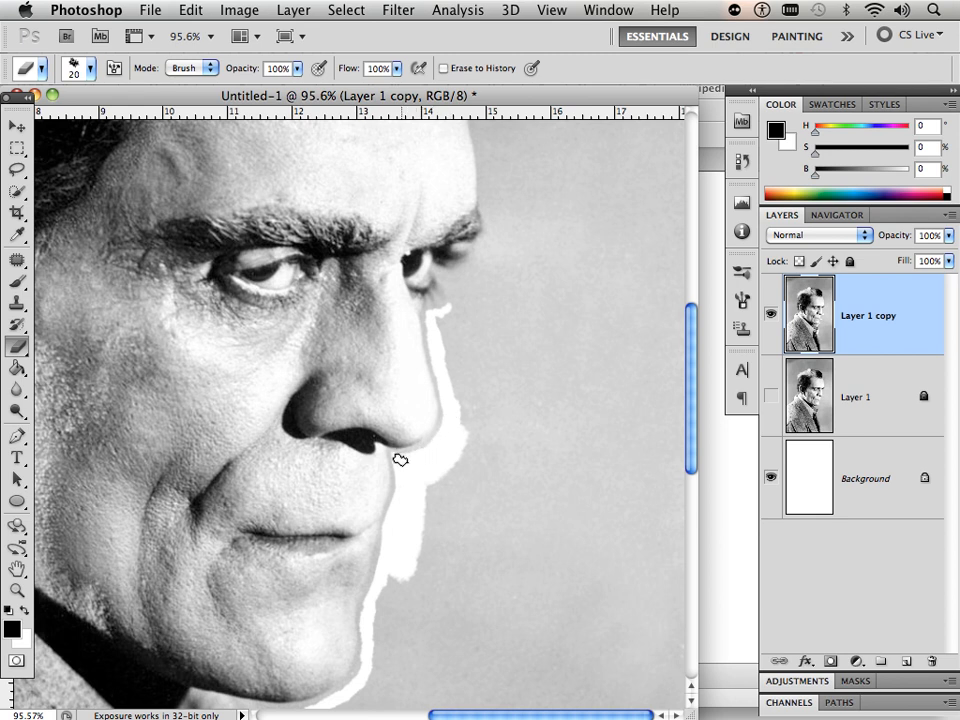
{"action": "key", "text": "]"}
{"action": "key", "text": "]"}
{"action": "key", "text": "]"}
{"action": "mouse_move", "coordinate": [433, 493]}
{"action": "left_mouse_down"}
{"action": "mouse_move", "coordinate": [455, 464]}
{"action": "mouse_move", "coordinate": [465, 481]}
{"action": "mouse_move", "coordinate": [473, 410]}
{"action": "mouse_move", "coordinate": [463, 405]}
{"action": "mouse_move", "coordinate": [446, 320]}
{"action": "mouse_move", "coordinate": [459, 305]}
{"action": "mouse_move", "coordinate": [454, 283]}
{"action": "mouse_move", "coordinate": [482, 268]}
{"action": "mouse_move", "coordinate": [498, 236]}
{"action": "mouse_move", "coordinate": [474, 320]}
{"action": "mouse_move", "coordinate": [463, 332]}
{"action": "mouse_move", "coordinate": [445, 325]}
{"action": "mouse_move", "coordinate": [477, 325]}
{"action": "mouse_move", "coordinate": [494, 339]}
{"action": "mouse_move", "coordinate": [468, 532]}
{"action": "mouse_move", "coordinate": [428, 588]}
{"action": "mouse_move", "coordinate": [433, 545]}
{"action": "mouse_move", "coordinate": [421, 547]}
{"action": "mouse_move", "coordinate": [386, 617]}
{"action": "left_mouse_up"}
{"action": "mouse_move", "coordinate": [486, 536]}
{"action": "left_mouse_down"}
{"action": "mouse_move", "coordinate": [522, 421]}
{"action": "mouse_move", "coordinate": [517, 313]}
{"action": "left_mouse_up"}
Step: Erase the background along the forehead from the hairline down to the brow with the 35 px eraser
{"action": "key", "text": "space"}
{"action": "left_click_drag", "start_coordinate": [553, 240], "coordinate": [540, 492]}
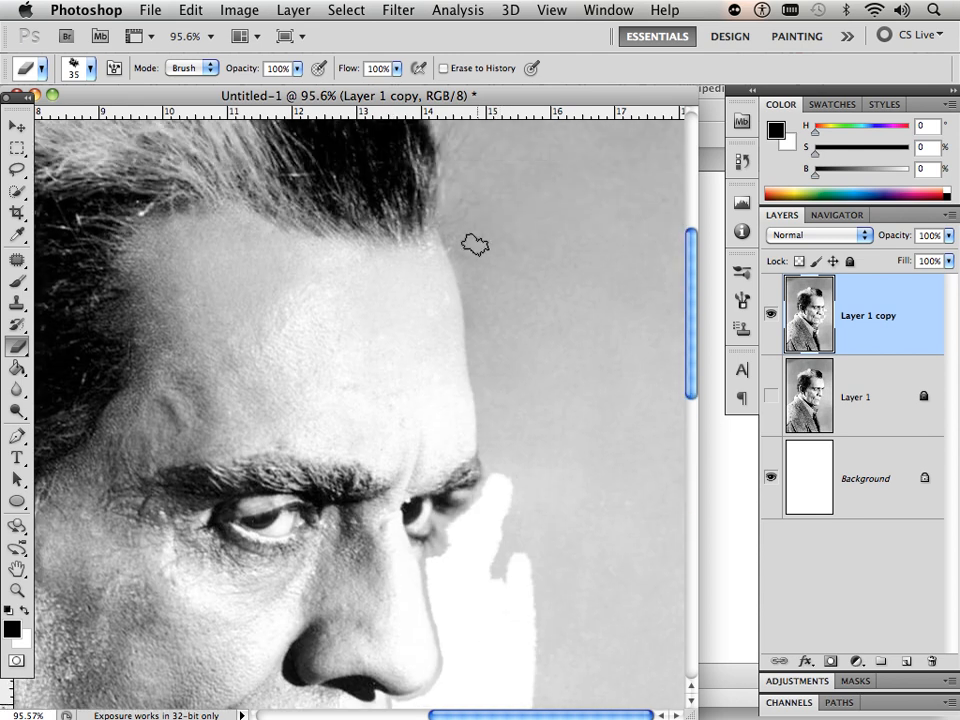
{"action": "mouse_move", "coordinate": [468, 245]}
{"action": "left_mouse_down"}
{"action": "mouse_move", "coordinate": [462, 229]}
{"action": "mouse_move", "coordinate": [480, 292]}
{"action": "left_mouse_up"}
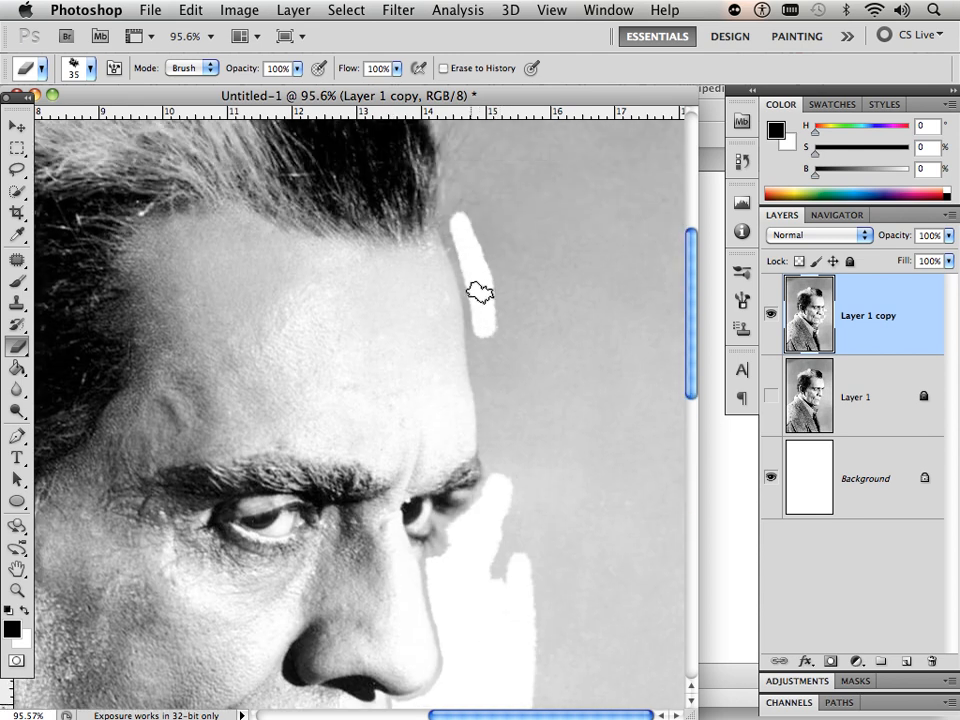
{"action": "left_click_drag", "start_coordinate": [486, 364], "coordinate": [488, 376]}
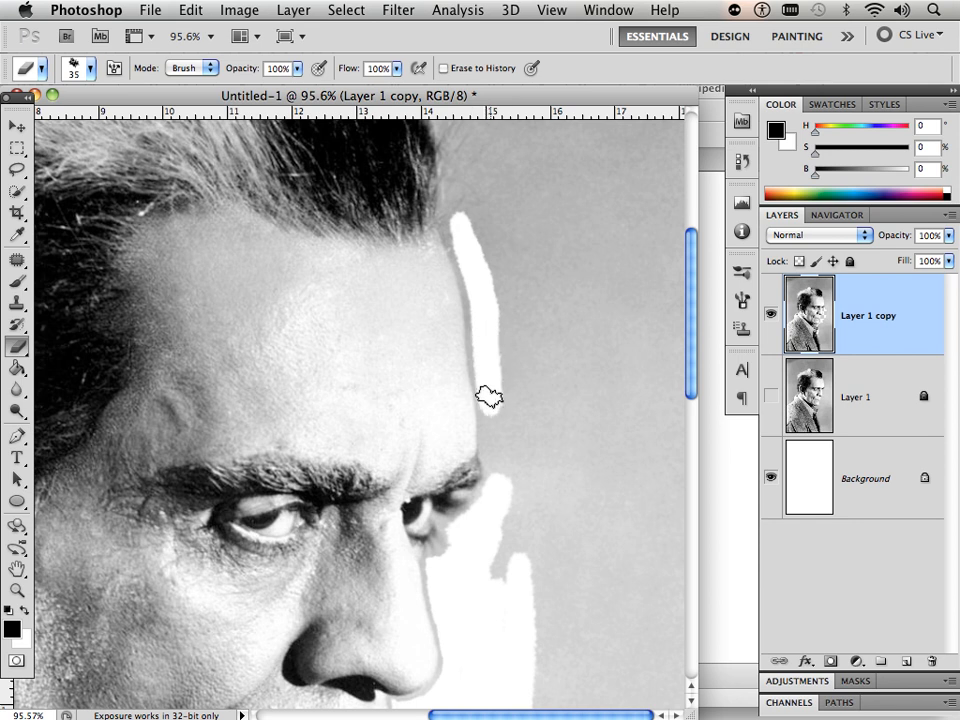
{"action": "mouse_move", "coordinate": [499, 481]}
{"action": "left_mouse_down"}
{"action": "mouse_move", "coordinate": [502, 303]}
{"action": "mouse_move", "coordinate": [505, 320]}
{"action": "mouse_move", "coordinate": [477, 203]}
{"action": "mouse_move", "coordinate": [467, 225]}
{"action": "mouse_move", "coordinate": [507, 266]}
{"action": "mouse_move", "coordinate": [512, 401]}
{"action": "left_mouse_up"}
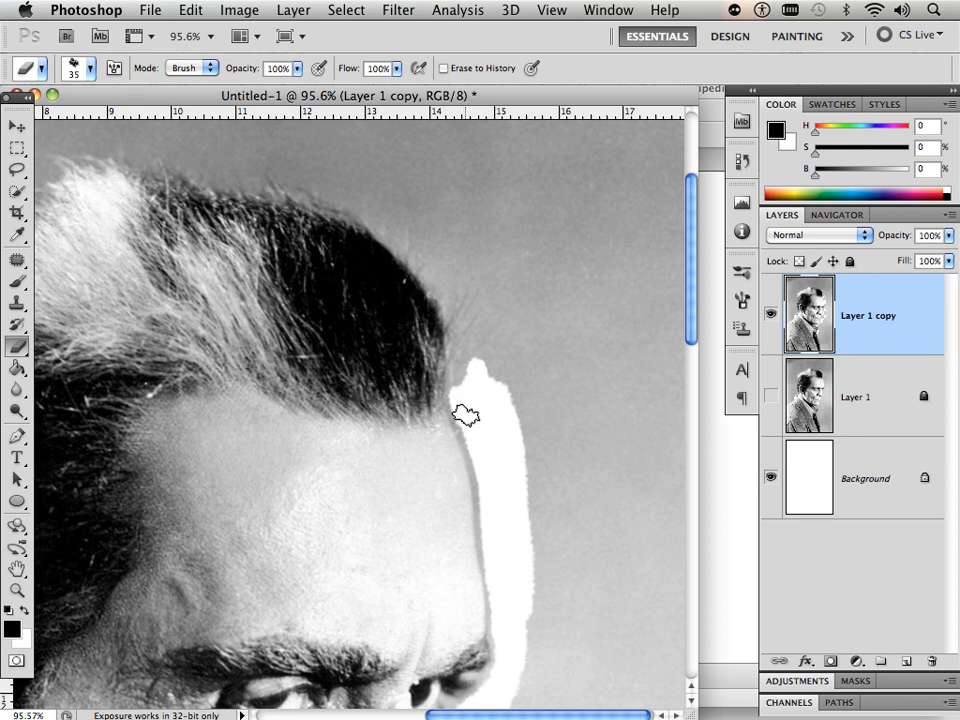
Step: Erase a strip of background around the front and top of the hair to the back of the crown at 35 px
{"action": "mouse_move", "coordinate": [458, 383]}
{"action": "left_mouse_down"}
{"action": "mouse_move", "coordinate": [467, 354]}
{"action": "mouse_move", "coordinate": [455, 296]}
{"action": "left_mouse_up"}
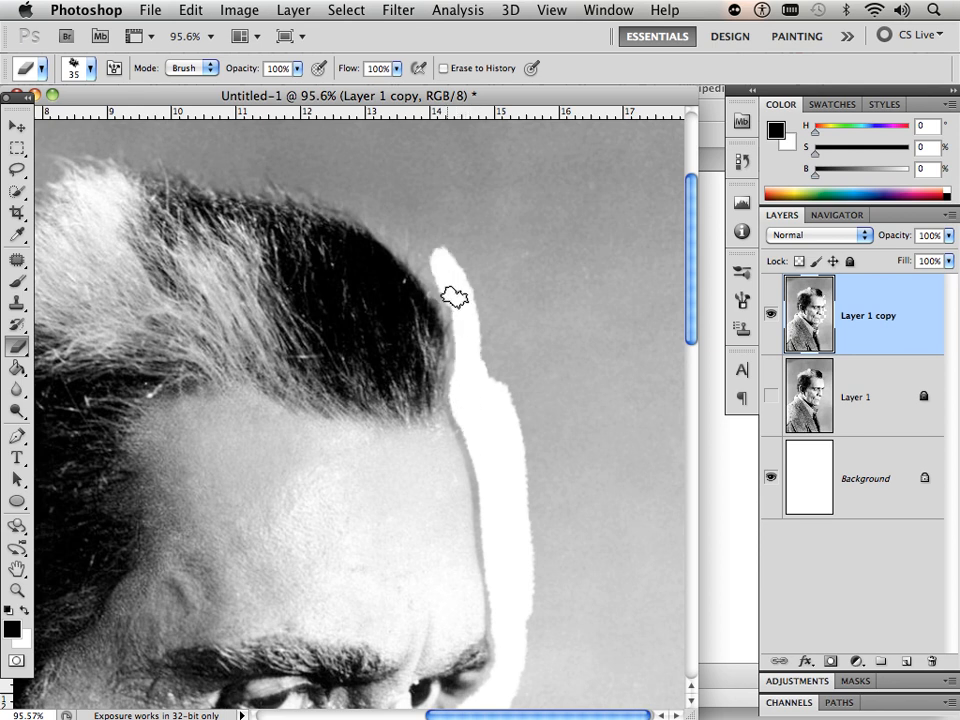
{"action": "mouse_move", "coordinate": [425, 255]}
{"action": "left_mouse_down"}
{"action": "mouse_move", "coordinate": [347, 197]}
{"action": "mouse_move", "coordinate": [271, 163]}
{"action": "left_mouse_up"}
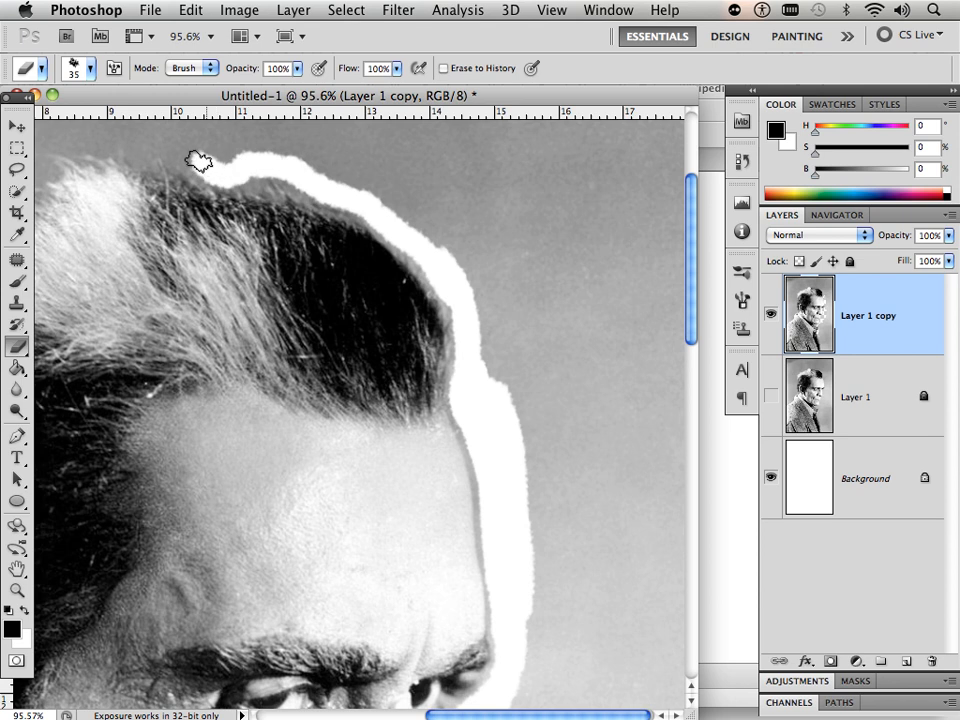
{"action": "mouse_move", "coordinate": [180, 152]}
{"action": "left_mouse_down"}
{"action": "mouse_move", "coordinate": [212, 148]}
{"action": "mouse_move", "coordinate": [388, 206]}
{"action": "mouse_move", "coordinate": [442, 240]}
{"action": "mouse_move", "coordinate": [415, 238]}
{"action": "mouse_move", "coordinate": [449, 275]}
{"action": "mouse_move", "coordinate": [485, 290]}
{"action": "mouse_move", "coordinate": [348, 290]}
{"action": "left_mouse_up"}
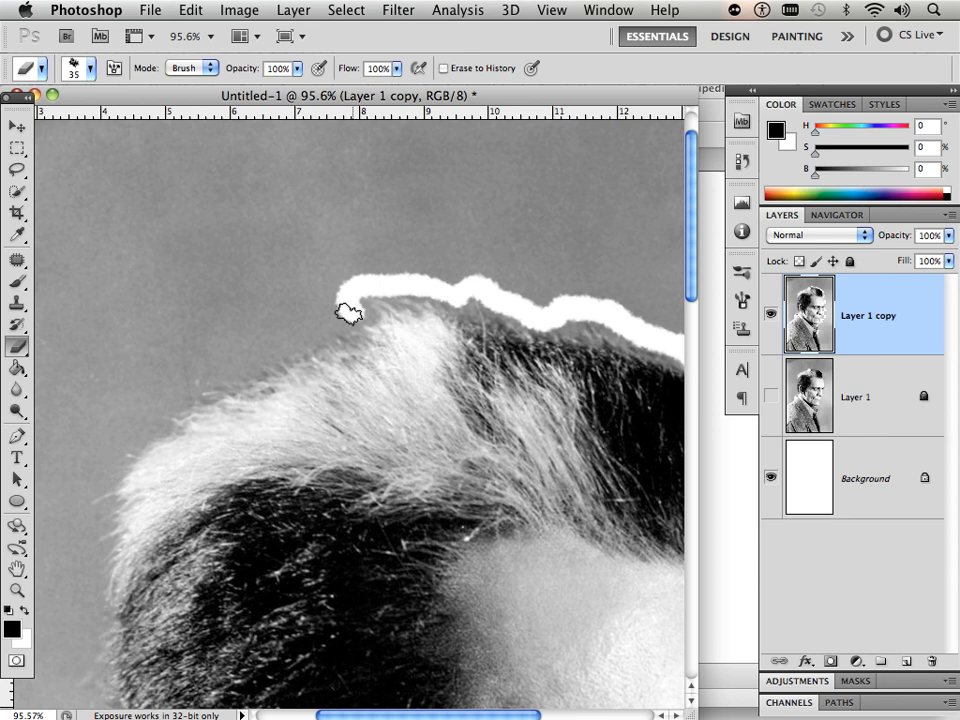
{"action": "left_click_drag", "start_coordinate": [316, 332], "coordinate": [274, 347]}
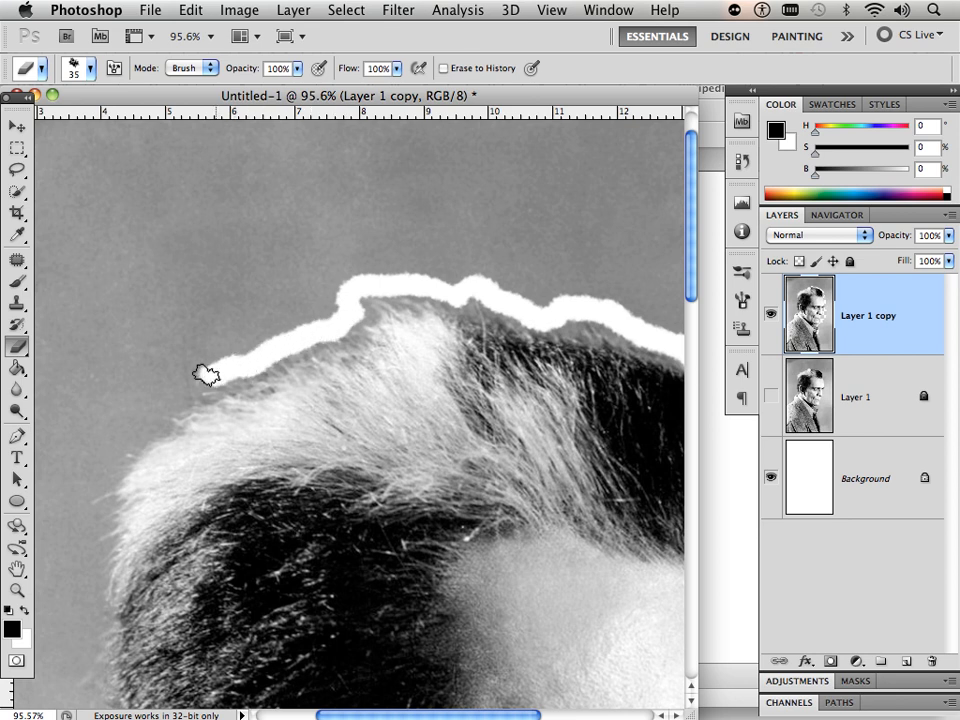
{"action": "mouse_move", "coordinate": [141, 407]}
{"action": "left_mouse_down"}
{"action": "mouse_move", "coordinate": [279, 251]}
{"action": "mouse_move", "coordinate": [304, 251]}
{"action": "mouse_move", "coordinate": [279, 288]}
{"action": "left_mouse_up"}
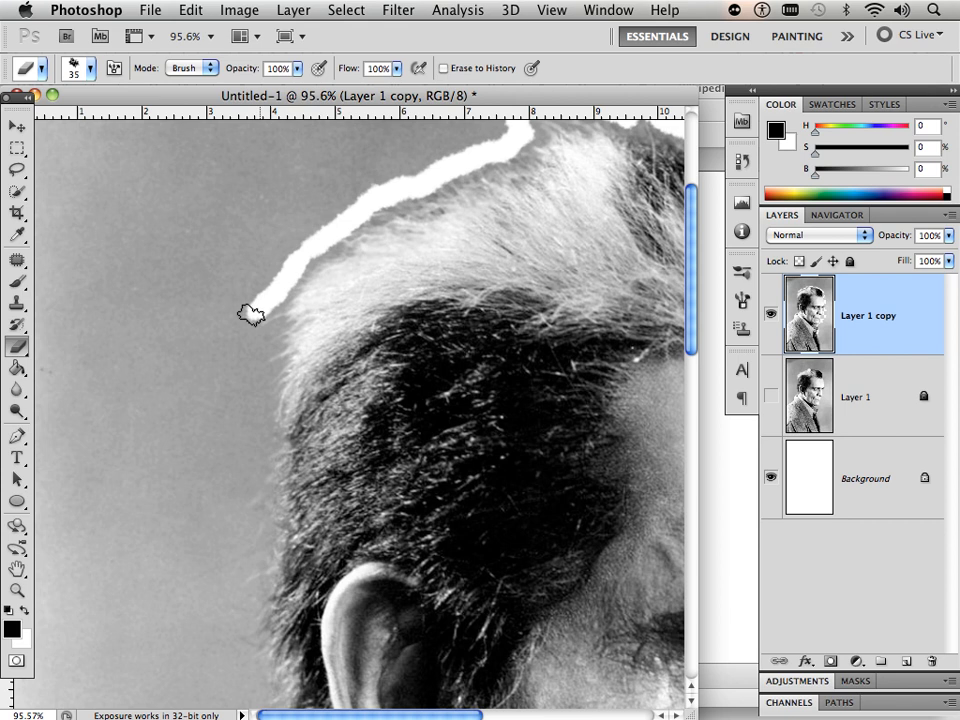
Step: Erase a strip of background down the back of the head and neck and along the rear shoulder of the jacket
{"action": "mouse_move", "coordinate": [261, 362]}
{"action": "left_mouse_down"}
{"action": "mouse_move", "coordinate": [258, 414]}
{"action": "mouse_move", "coordinate": [262, 363]}
{"action": "mouse_move", "coordinate": [263, 437]}
{"action": "mouse_move", "coordinate": [242, 478]}
{"action": "left_mouse_up"}
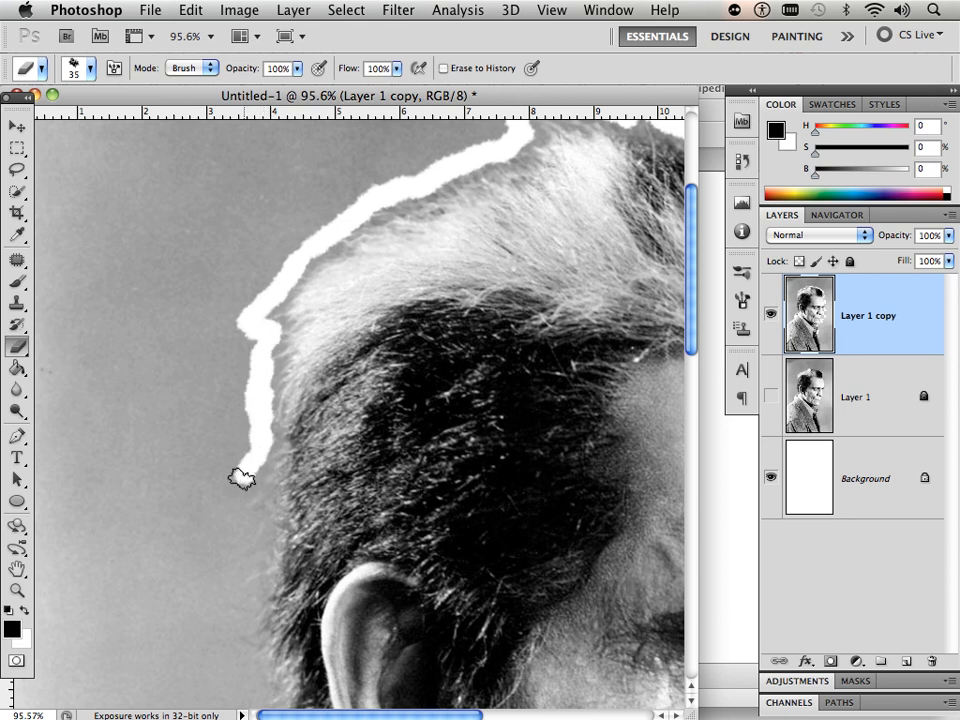
{"action": "mouse_move", "coordinate": [266, 530]}
{"action": "left_mouse_down"}
{"action": "mouse_move", "coordinate": [346, 363]}
{"action": "mouse_move", "coordinate": [363, 348]}
{"action": "mouse_move", "coordinate": [261, 326]}
{"action": "mouse_move", "coordinate": [245, 438]}
{"action": "left_mouse_up"}
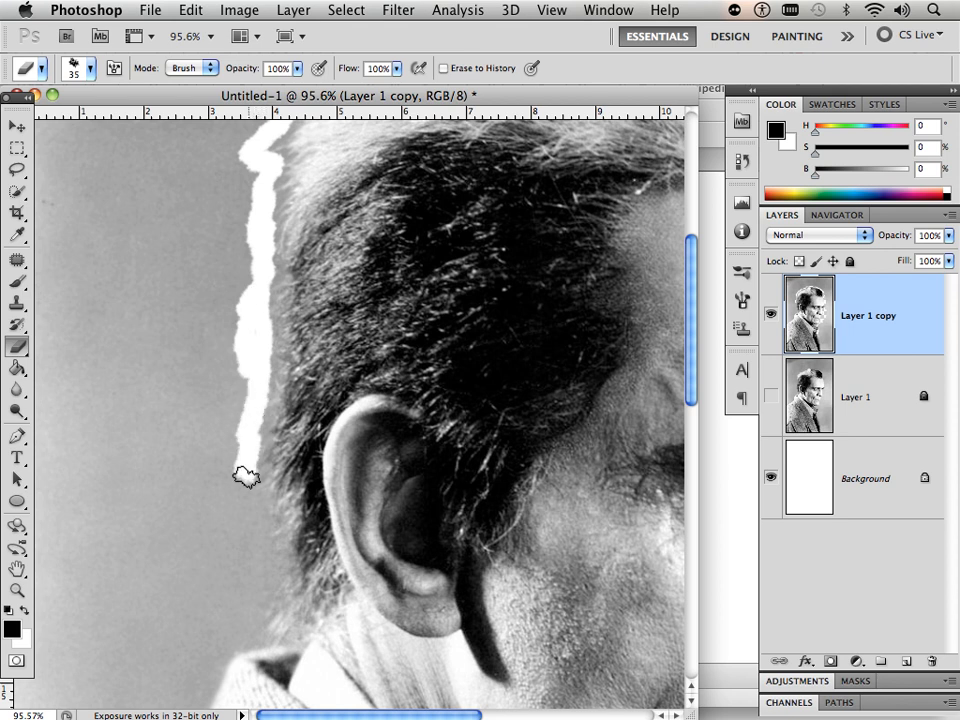
{"action": "mouse_move", "coordinate": [268, 540]}
{"action": "left_mouse_down"}
{"action": "mouse_move", "coordinate": [264, 588]}
{"action": "mouse_move", "coordinate": [240, 353]}
{"action": "left_mouse_up"}
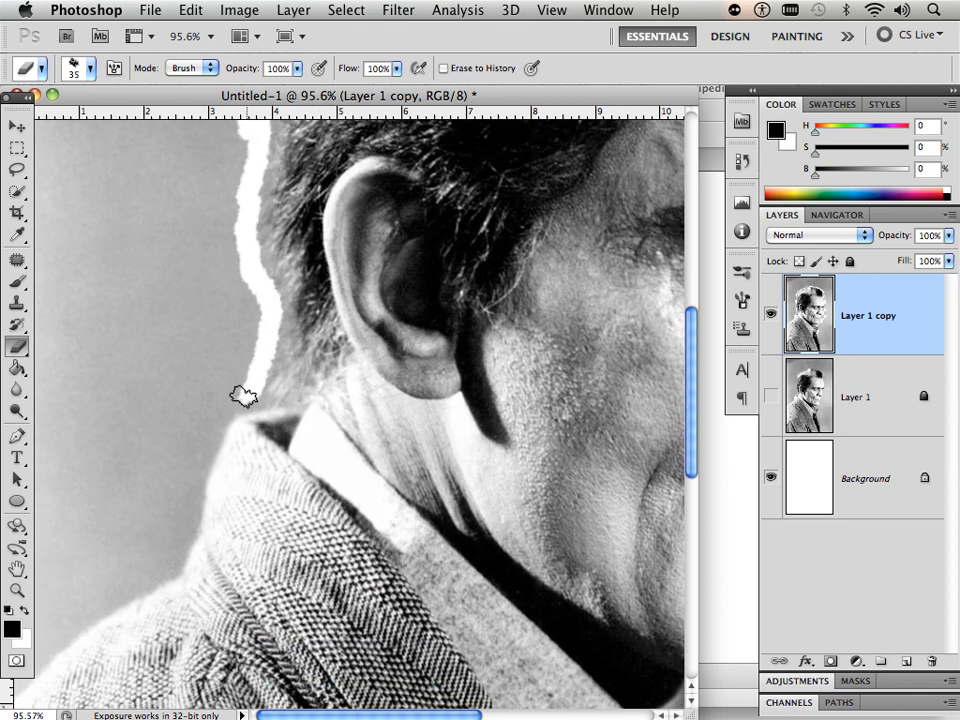
{"action": "mouse_move", "coordinate": [215, 409]}
{"action": "left_mouse_down"}
{"action": "mouse_move", "coordinate": [165, 557]}
{"action": "mouse_move", "coordinate": [56, 626]}
{"action": "mouse_move", "coordinate": [8, 686]}
{"action": "left_mouse_up"}
{"action": "key", "text": "space"}
{"action": "left_click_drag", "start_coordinate": [200, 348], "coordinate": [144, 354]}
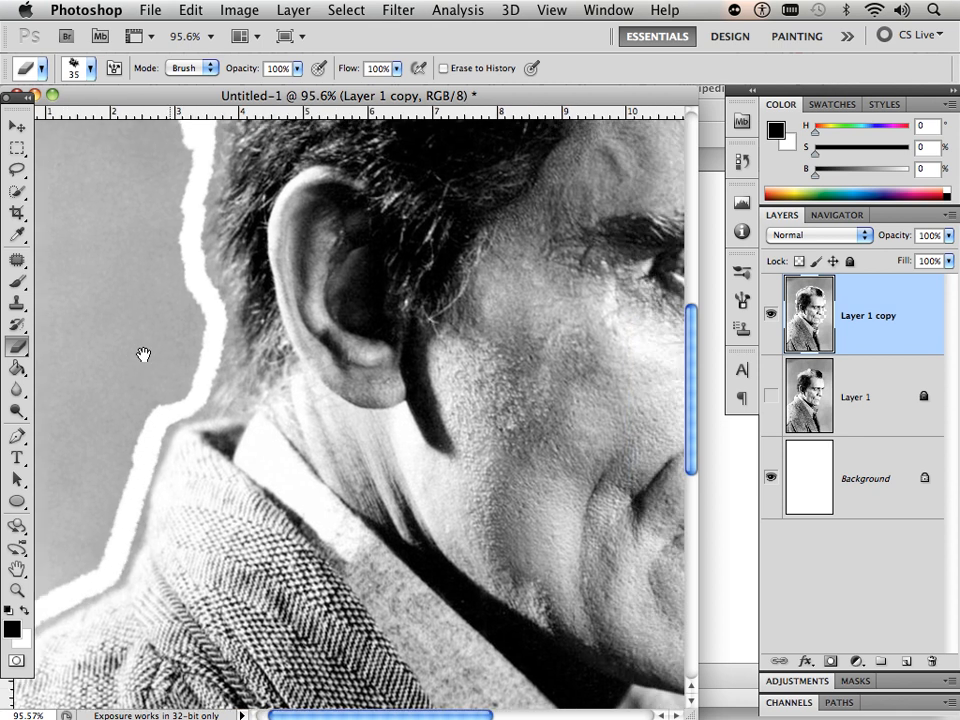
Step: Erase more background between the chin and the front of the jacket collar, using a 20 px eraser for the edge
{"action": "left_click_drag", "start_coordinate": [431, 577], "coordinate": [260, 347]}
{"action": "mouse_move", "coordinate": [504, 685]}
{"action": "left_mouse_down"}
{"action": "mouse_move", "coordinate": [414, 355]}
{"action": "mouse_move", "coordinate": [347, 296]}
{"action": "mouse_move", "coordinate": [327, 316]}
{"action": "mouse_move", "coordinate": [396, 514]}
{"action": "mouse_move", "coordinate": [425, 681]}
{"action": "left_mouse_up"}
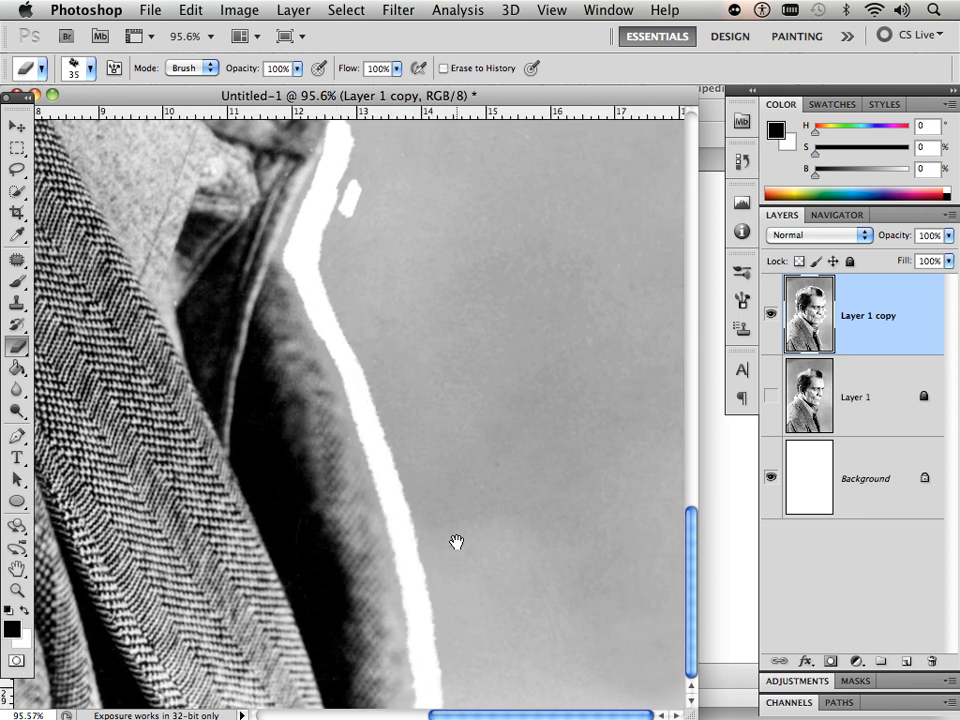
{"action": "left_click_drag", "start_coordinate": [436, 507], "coordinate": [473, 630]}
{"action": "left_click_drag", "start_coordinate": [422, 370], "coordinate": [458, 519]}
{"action": "mouse_move", "coordinate": [420, 434]}
{"action": "left_mouse_down"}
{"action": "mouse_move", "coordinate": [430, 394]}
{"action": "mouse_move", "coordinate": [368, 328]}
{"action": "mouse_move", "coordinate": [431, 307]}
{"action": "left_mouse_up"}
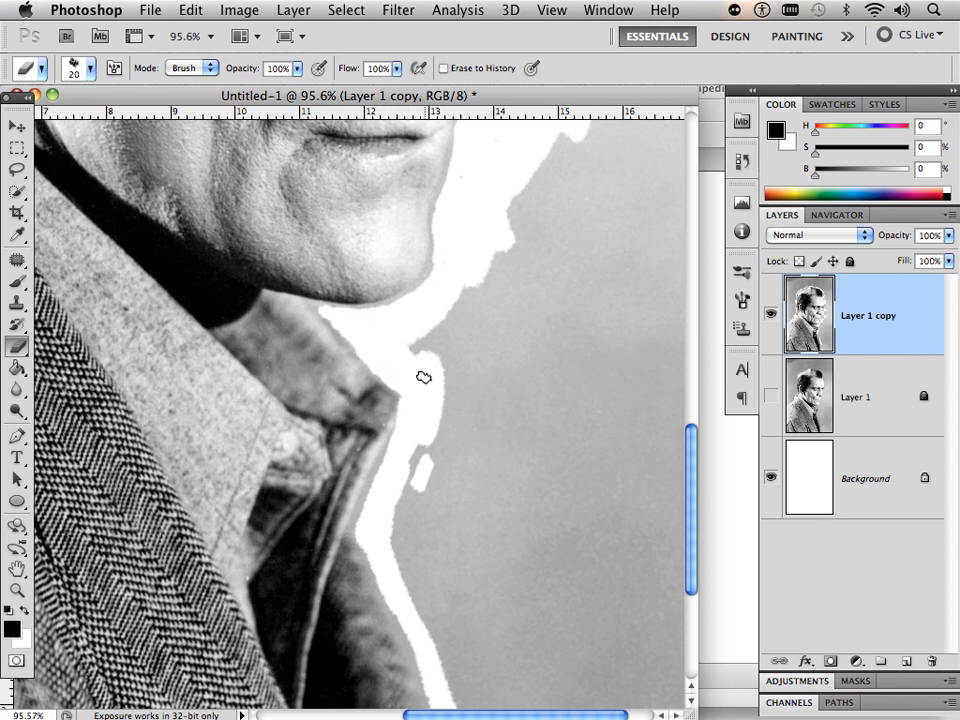
Step: Enlarge the eraser to 70 px and widen the cleared strip in front of the collar, chin and nose
{"action": "key", "text": "bracketright"}
{"action": "key", "text": "bracketright"}
{"action": "key", "text": "bracketright"}
{"action": "key", "text": "bracketright"}
{"action": "mouse_move", "coordinate": [455, 455]}
{"action": "left_mouse_down"}
{"action": "mouse_move", "coordinate": [414, 504]}
{"action": "mouse_move", "coordinate": [467, 696]}
{"action": "mouse_move", "coordinate": [461, 568]}
{"action": "mouse_move", "coordinate": [429, 360]}
{"action": "mouse_move", "coordinate": [493, 296]}
{"action": "mouse_move", "coordinate": [525, 231]}
{"action": "mouse_move", "coordinate": [489, 189]}
{"action": "mouse_move", "coordinate": [547, 211]}
{"action": "mouse_move", "coordinate": [467, 414]}
{"action": "mouse_move", "coordinate": [456, 491]}
{"action": "mouse_move", "coordinate": [471, 497]}
{"action": "mouse_move", "coordinate": [549, 221]}
{"action": "mouse_move", "coordinate": [504, 251]}
{"action": "mouse_move", "coordinate": [509, 563]}
{"action": "left_mouse_up"}
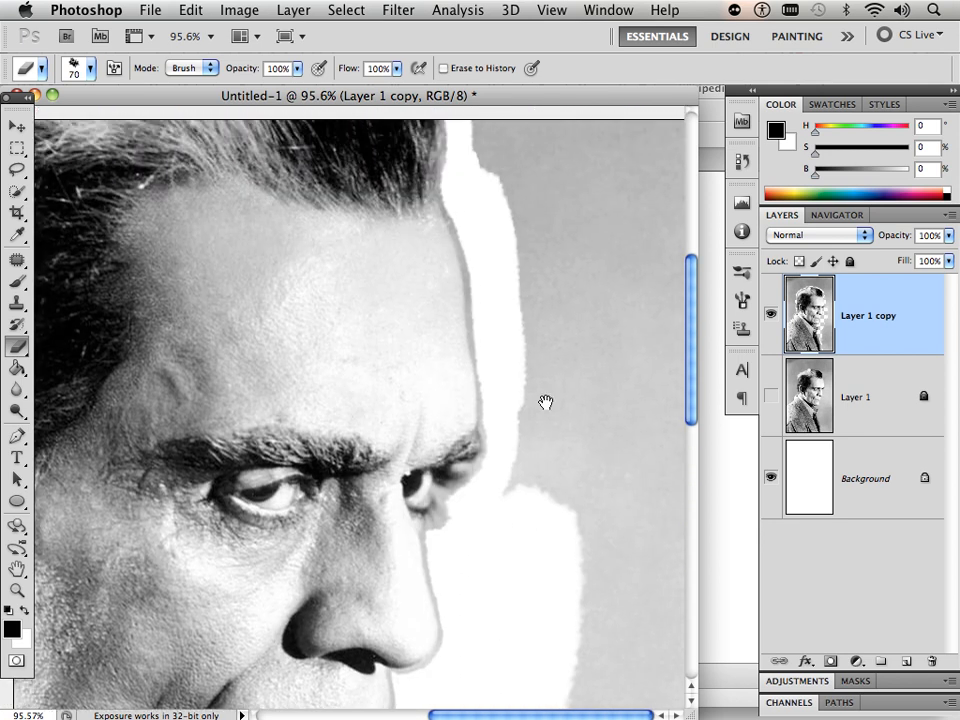
Step: Widen the cleared strip in front of the forehead and over the top of the hair with the 70 px eraser
{"action": "mouse_move", "coordinate": [540, 475]}
{"action": "left_mouse_down"}
{"action": "mouse_move", "coordinate": [572, 236]}
{"action": "mouse_move", "coordinate": [515, 207]}
{"action": "mouse_move", "coordinate": [512, 177]}
{"action": "left_mouse_up"}
{"action": "mouse_move", "coordinate": [540, 140]}
{"action": "left_mouse_down"}
{"action": "mouse_move", "coordinate": [555, 339]}
{"action": "mouse_move", "coordinate": [538, 422]}
{"action": "left_mouse_up"}
{"action": "mouse_move", "coordinate": [525, 420]}
{"action": "left_mouse_down"}
{"action": "mouse_move", "coordinate": [501, 394]}
{"action": "mouse_move", "coordinate": [485, 443]}
{"action": "mouse_move", "coordinate": [465, 403]}
{"action": "mouse_move", "coordinate": [471, 392]}
{"action": "mouse_move", "coordinate": [446, 304]}
{"action": "mouse_move", "coordinate": [417, 311]}
{"action": "mouse_move", "coordinate": [276, 214]}
{"action": "mouse_move", "coordinate": [247, 225]}
{"action": "mouse_move", "coordinate": [219, 215]}
{"action": "mouse_move", "coordinate": [332, 246]}
{"action": "mouse_move", "coordinate": [489, 242]}
{"action": "mouse_move", "coordinate": [413, 210]}
{"action": "mouse_move", "coordinate": [339, 208]}
{"action": "mouse_move", "coordinate": [332, 221]}
{"action": "mouse_move", "coordinate": [375, 236]}
{"action": "mouse_move", "coordinate": [276, 227]}
{"action": "mouse_move", "coordinate": [214, 283]}
{"action": "mouse_move", "coordinate": [145, 296]}
{"action": "left_mouse_up"}
{"action": "left_click_drag", "start_coordinate": [268, 244], "coordinate": [439, 208]}
Step: Widen the cleared strip behind the head and neck and above the rear shoulder with the 70 px eraser
{"action": "mouse_move", "coordinate": [338, 224]}
{"action": "left_mouse_down"}
{"action": "mouse_move", "coordinate": [365, 207]}
{"action": "mouse_move", "coordinate": [261, 300]}
{"action": "mouse_move", "coordinate": [232, 380]}
{"action": "mouse_move", "coordinate": [212, 592]}
{"action": "left_mouse_up"}
{"action": "mouse_move", "coordinate": [195, 474]}
{"action": "left_mouse_down"}
{"action": "mouse_move", "coordinate": [270, 240]}
{"action": "mouse_move", "coordinate": [272, 190]}
{"action": "left_mouse_up"}
{"action": "mouse_move", "coordinate": [226, 369]}
{"action": "left_mouse_down"}
{"action": "mouse_move", "coordinate": [214, 399]}
{"action": "mouse_move", "coordinate": [238, 461]}
{"action": "mouse_move", "coordinate": [154, 643]}
{"action": "mouse_move", "coordinate": [140, 475]}
{"action": "left_mouse_up"}
{"action": "left_click_drag", "start_coordinate": [174, 529], "coordinate": [221, 343]}
{"action": "mouse_move", "coordinate": [123, 451]}
{"action": "left_mouse_down"}
{"action": "mouse_move", "coordinate": [38, 537]}
{"action": "mouse_move", "coordinate": [90, 483]}
{"action": "mouse_move", "coordinate": [110, 415]}
{"action": "left_mouse_up"}
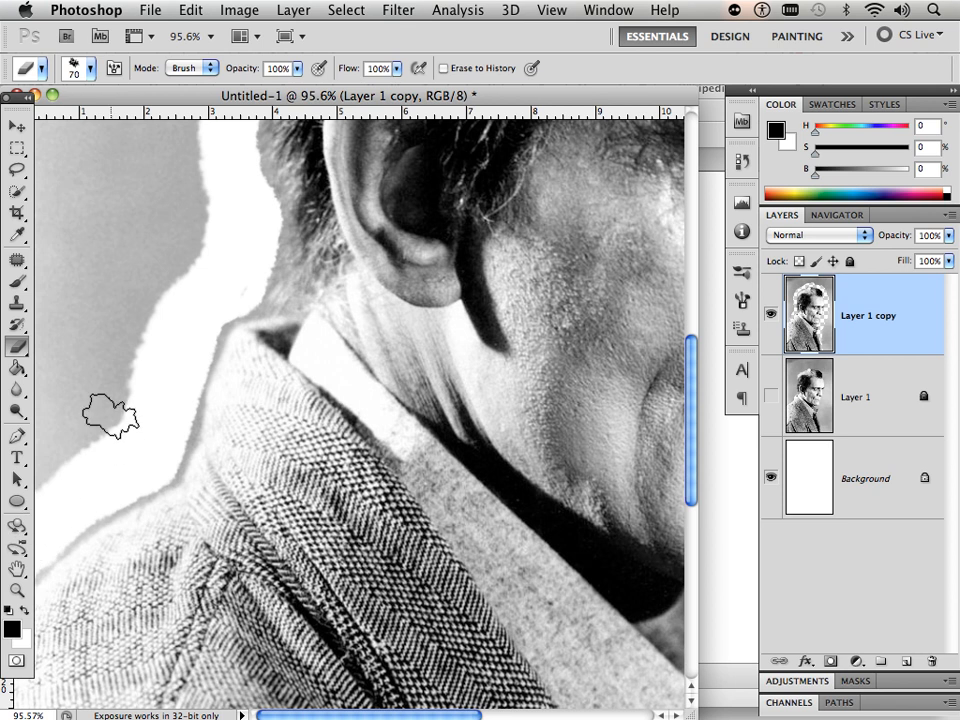
Step: Erase the remaining background on both sides of the man out to the image edges with a 125 px eraser
{"action": "scroll", "coordinate": [110, 416], "scroll_direction": "down", "scroll_amount": 5}
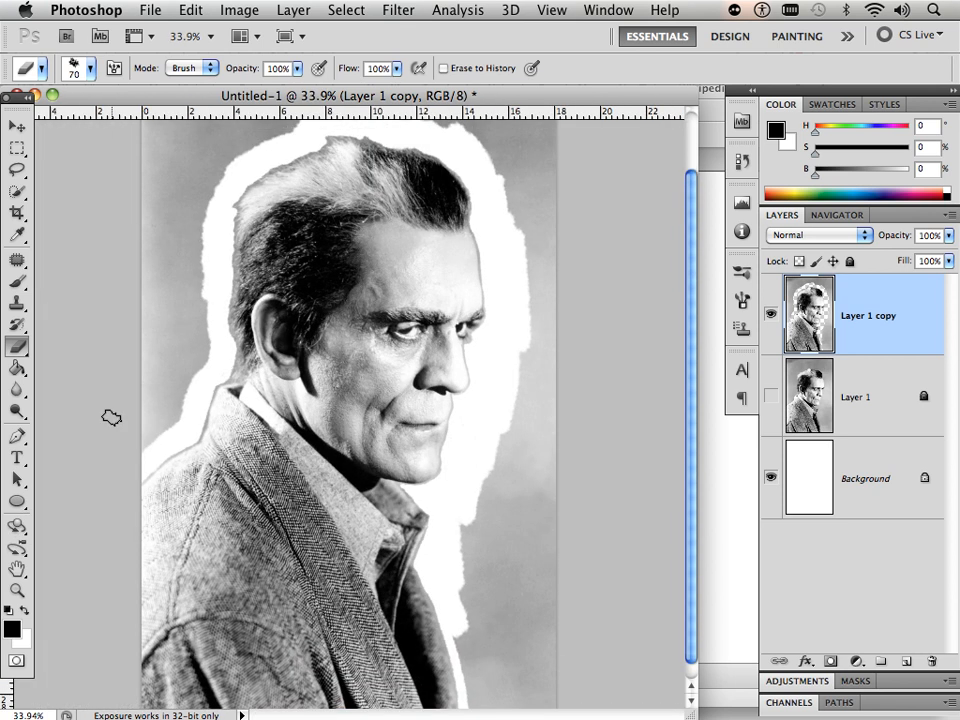
{"action": "mouse_move", "coordinate": [538, 382]}
{"action": "left_mouse_down"}
{"action": "mouse_move", "coordinate": [540, 532]}
{"action": "mouse_move", "coordinate": [536, 518]}
{"action": "mouse_move", "coordinate": [526, 589]}
{"action": "mouse_move", "coordinate": [506, 427]}
{"action": "mouse_move", "coordinate": [491, 465]}
{"action": "mouse_move", "coordinate": [491, 654]}
{"action": "mouse_move", "coordinate": [467, 632]}
{"action": "mouse_move", "coordinate": [481, 702]}
{"action": "mouse_move", "coordinate": [474, 690]}
{"action": "mouse_move", "coordinate": [533, 638]}
{"action": "left_mouse_up"}
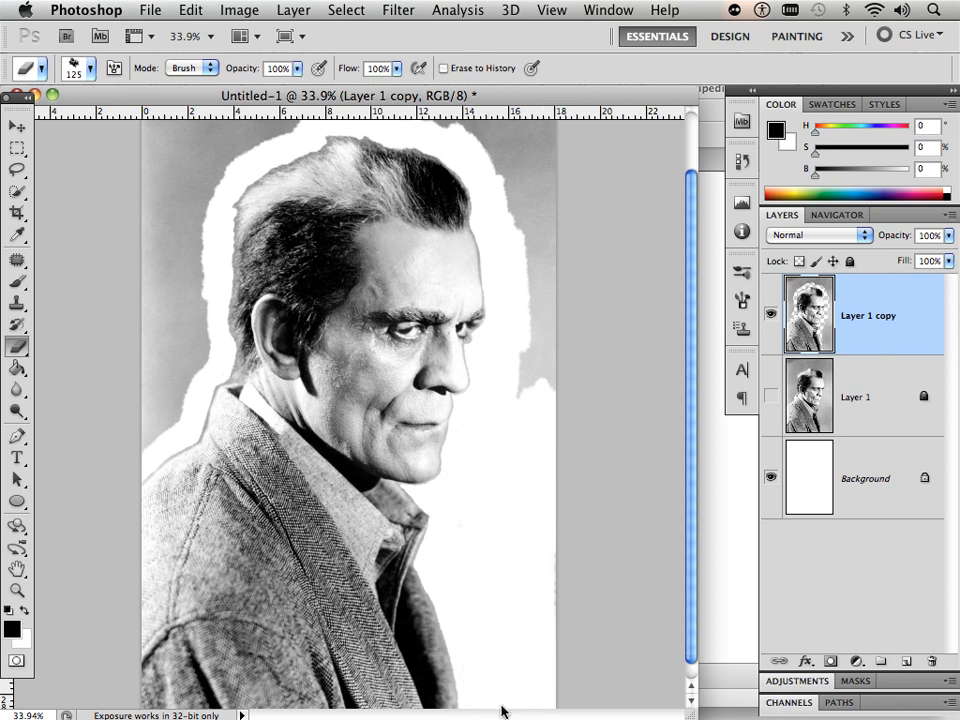
{"action": "mouse_move", "coordinate": [565, 486]}
{"action": "left_mouse_down"}
{"action": "mouse_move", "coordinate": [547, 376]}
{"action": "mouse_move", "coordinate": [510, 310]}
{"action": "mouse_move", "coordinate": [517, 244]}
{"action": "mouse_move", "coordinate": [528, 309]}
{"action": "mouse_move", "coordinate": [551, 266]}
{"action": "left_mouse_up"}
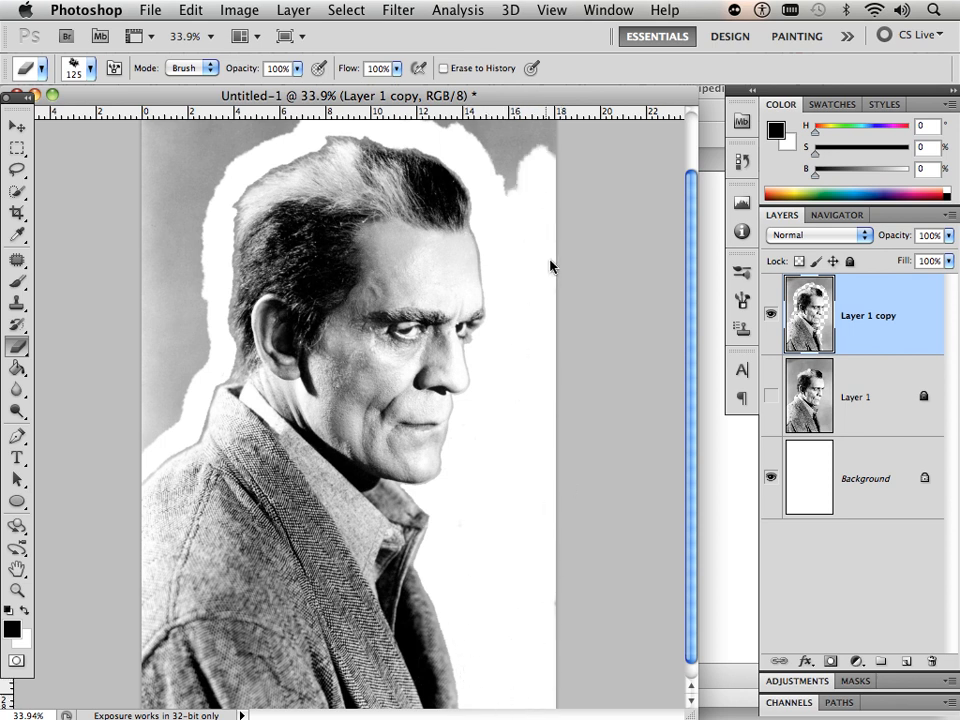
{"action": "left_click_drag", "start_coordinate": [520, 135], "coordinate": [506, 205]}
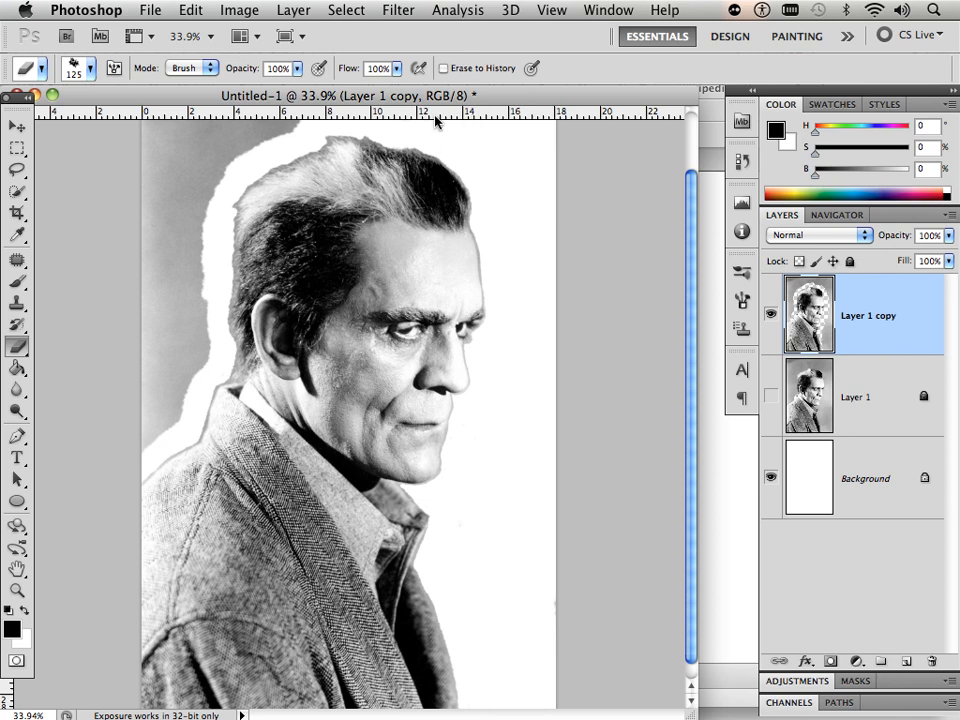
{"action": "mouse_move", "coordinate": [289, 141]}
{"action": "left_mouse_down"}
{"action": "mouse_move", "coordinate": [249, 136]}
{"action": "mouse_move", "coordinate": [192, 190]}
{"action": "mouse_move", "coordinate": [227, 174]}
{"action": "mouse_move", "coordinate": [190, 234]}
{"action": "mouse_move", "coordinate": [180, 270]}
{"action": "mouse_move", "coordinate": [193, 246]}
{"action": "mouse_move", "coordinate": [192, 360]}
{"action": "mouse_move", "coordinate": [177, 378]}
{"action": "mouse_move", "coordinate": [181, 352]}
{"action": "mouse_move", "coordinate": [157, 419]}
{"action": "mouse_move", "coordinate": [172, 416]}
{"action": "mouse_move", "coordinate": [149, 410]}
{"action": "mouse_move", "coordinate": [166, 321]}
{"action": "mouse_move", "coordinate": [145, 362]}
{"action": "mouse_move", "coordinate": [137, 357]}
{"action": "mouse_move", "coordinate": [180, 206]}
{"action": "mouse_move", "coordinate": [250, 113]}
{"action": "mouse_move", "coordinate": [205, 141]}
{"action": "mouse_move", "coordinate": [170, 125]}
{"action": "mouse_move", "coordinate": [143, 152]}
{"action": "left_mouse_up"}
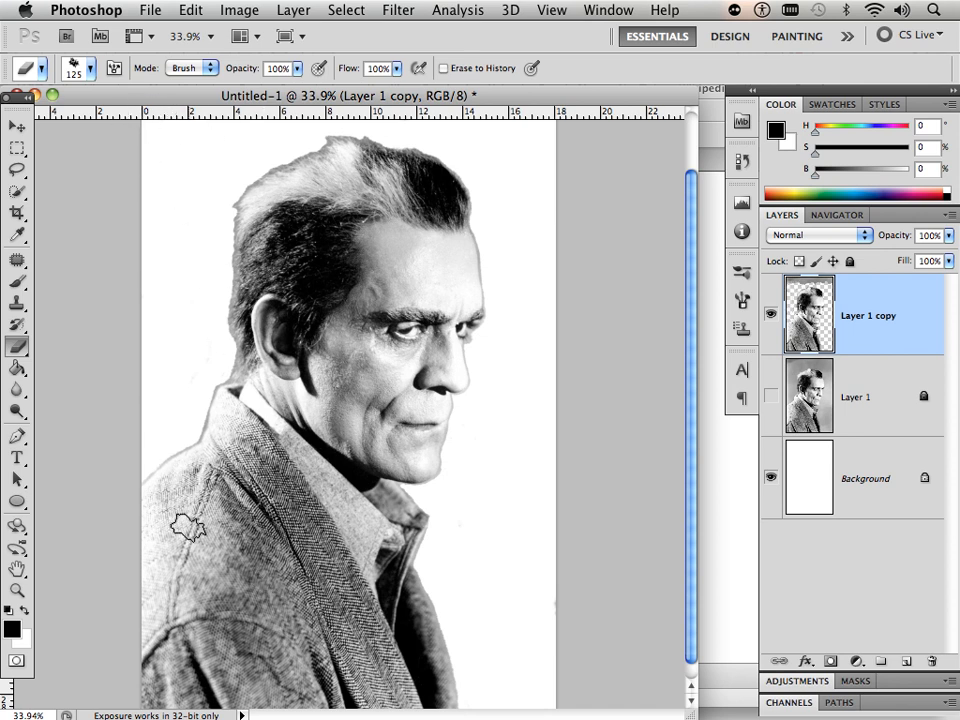
Step: Enlarge the eraser to 200 px and rough out the jacket's outer edges along the side and bottom of the image
{"action": "key", "text": "bracketright"}
{"action": "key", "text": "bracketright"}
{"action": "key", "text": "bracketright"}
{"action": "mouse_move", "coordinate": [129, 582]}
{"action": "left_mouse_down"}
{"action": "mouse_move", "coordinate": [145, 649]}
{"action": "mouse_move", "coordinate": [139, 693]}
{"action": "mouse_move", "coordinate": [166, 685]}
{"action": "mouse_move", "coordinate": [206, 713]}
{"action": "mouse_move", "coordinate": [322, 711]}
{"action": "left_mouse_up"}
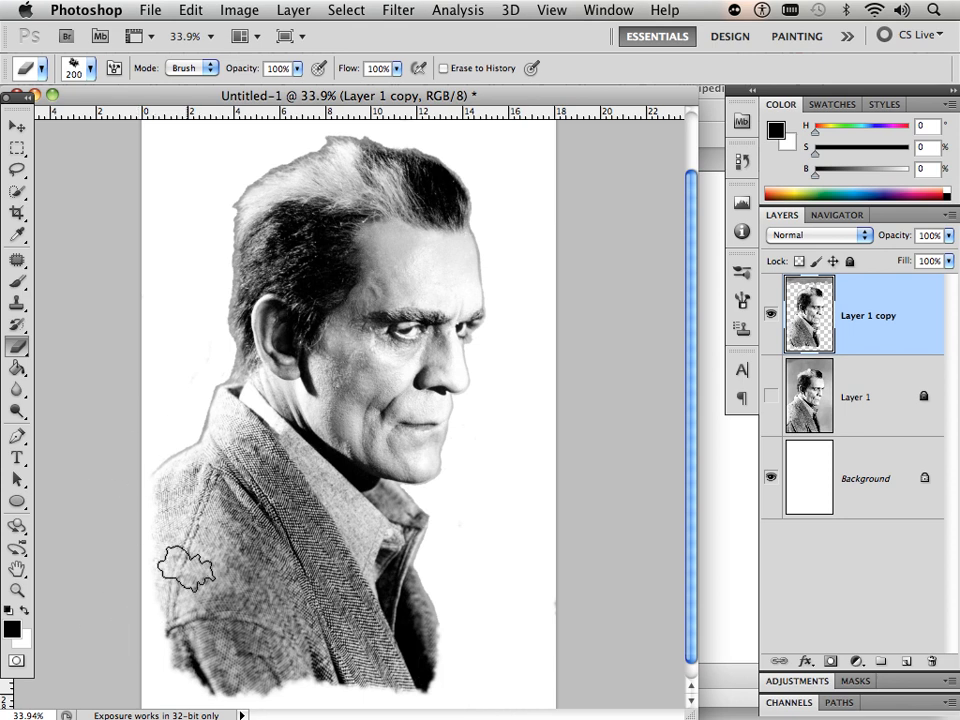
Step: Erase the background band above the head with a 400 px eraser and clear leftover specks at a reduced size of 150 px
{"action": "key", "text": "super+minus"}
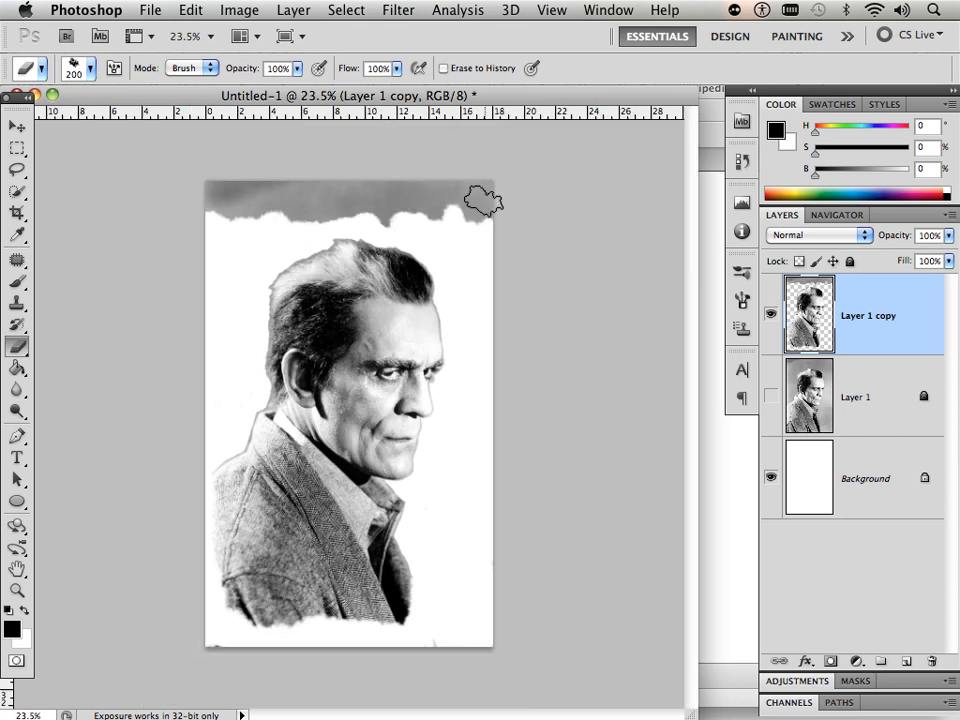
{"action": "key", "text": "bracketright"}
{"action": "key", "text": "bracketright"}
{"action": "key", "text": "bracketright"}
{"action": "key", "text": "bracketright"}
{"action": "key", "text": "bracketright"}
{"action": "key", "text": "bracketright"}
{"action": "key", "text": "bracketleft"}
{"action": "key", "text": "bracketleft"}
{"action": "key", "text": "bracketleft"}
{"action": "mouse_move", "coordinate": [485, 215]}
{"action": "left_mouse_down"}
{"action": "mouse_move", "coordinate": [324, 189]}
{"action": "mouse_move", "coordinate": [240, 210]}
{"action": "mouse_move", "coordinate": [215, 172]}
{"action": "left_mouse_up"}
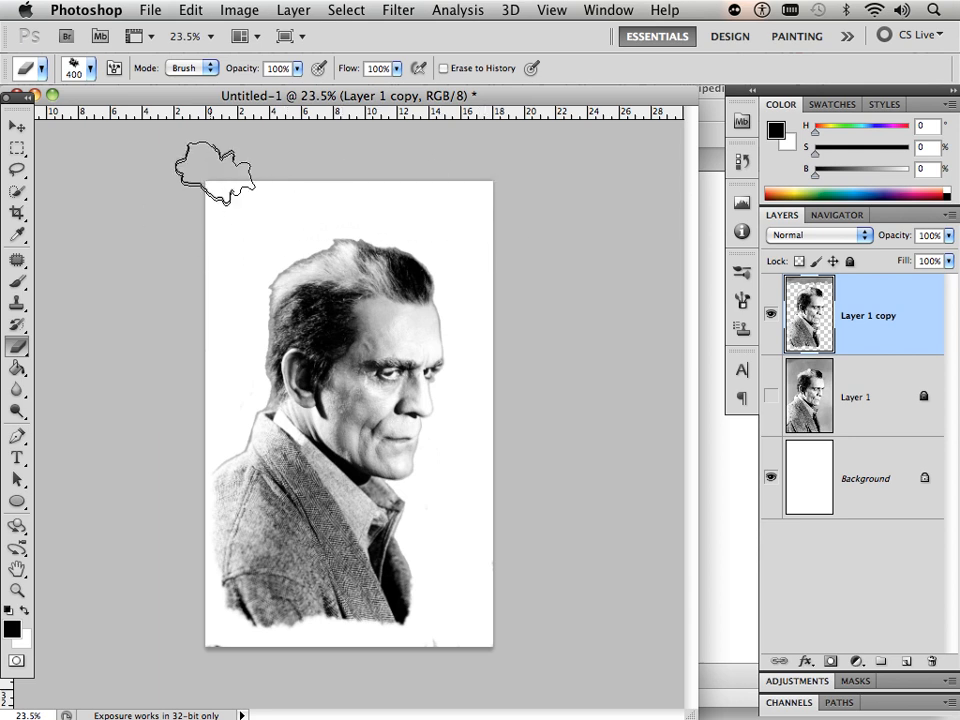
{"action": "key", "text": "bracketleft"}
{"action": "key", "text": "bracketleft"}
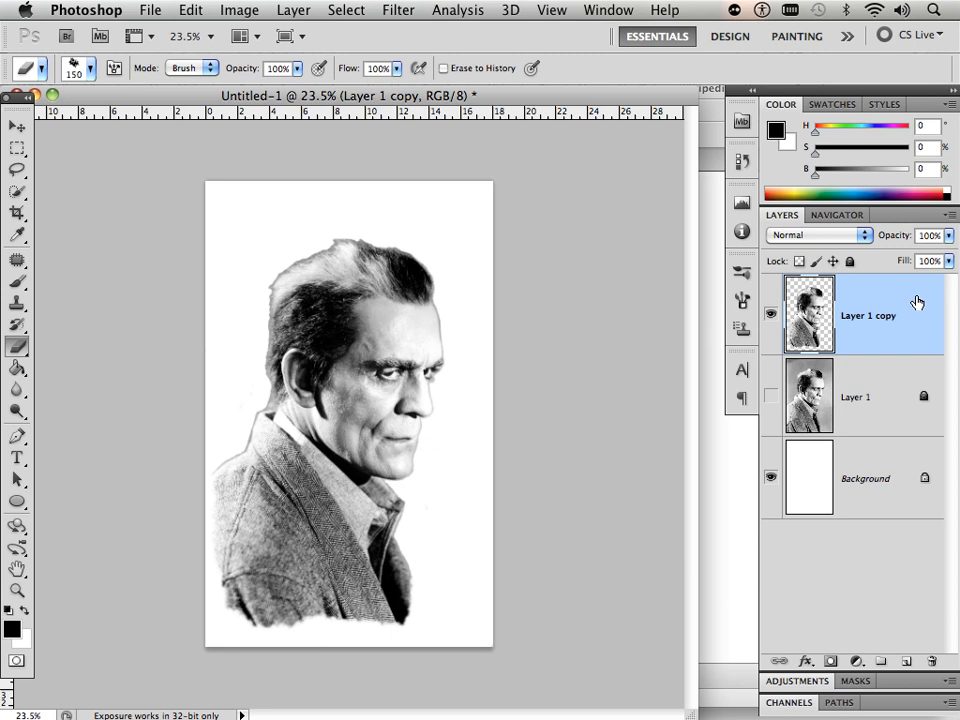
Step: Duplicate the cut-out layer and invert the colours of the new copy
{"action": "left_click_drag", "start_coordinate": [916, 302], "coordinate": [903, 661]}
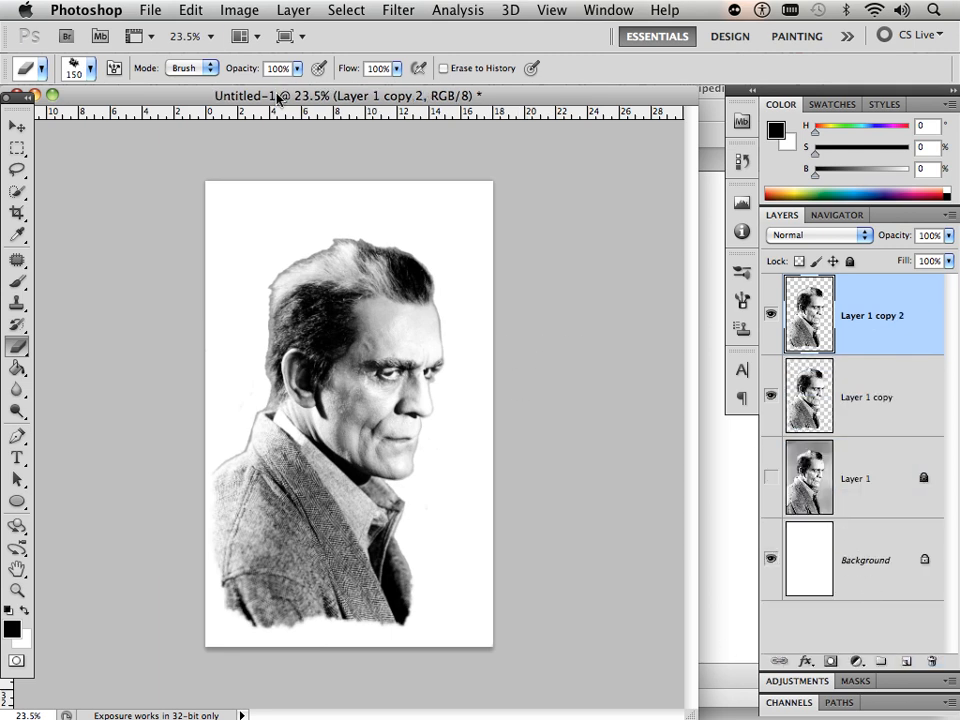
{"action": "left_click", "coordinate": [241, 12]}
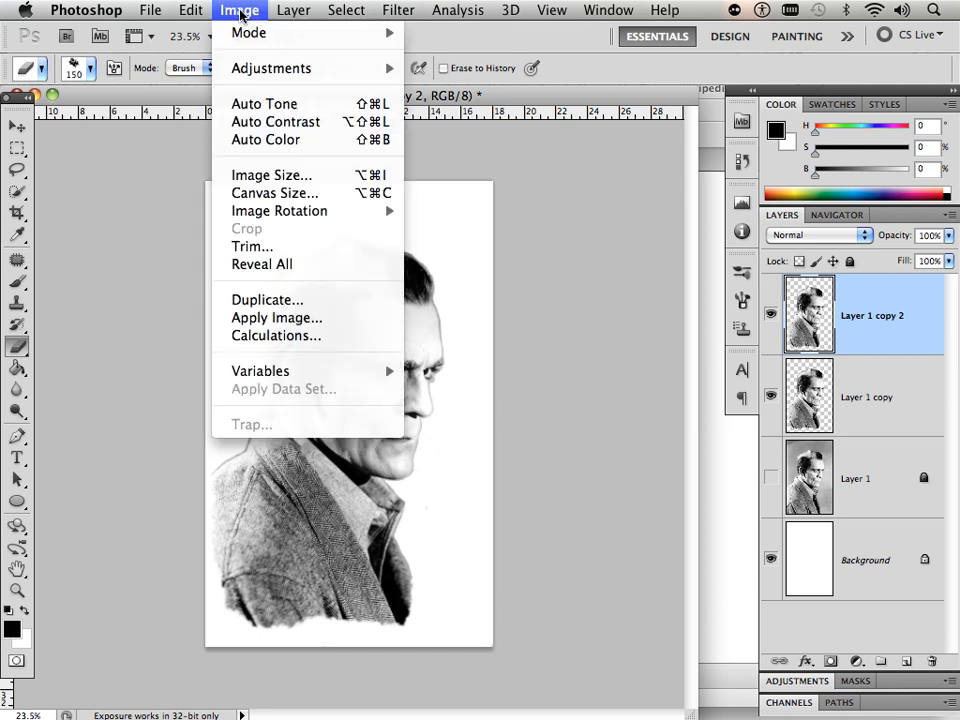
{"action": "mouse_move", "coordinate": [253, 72]}
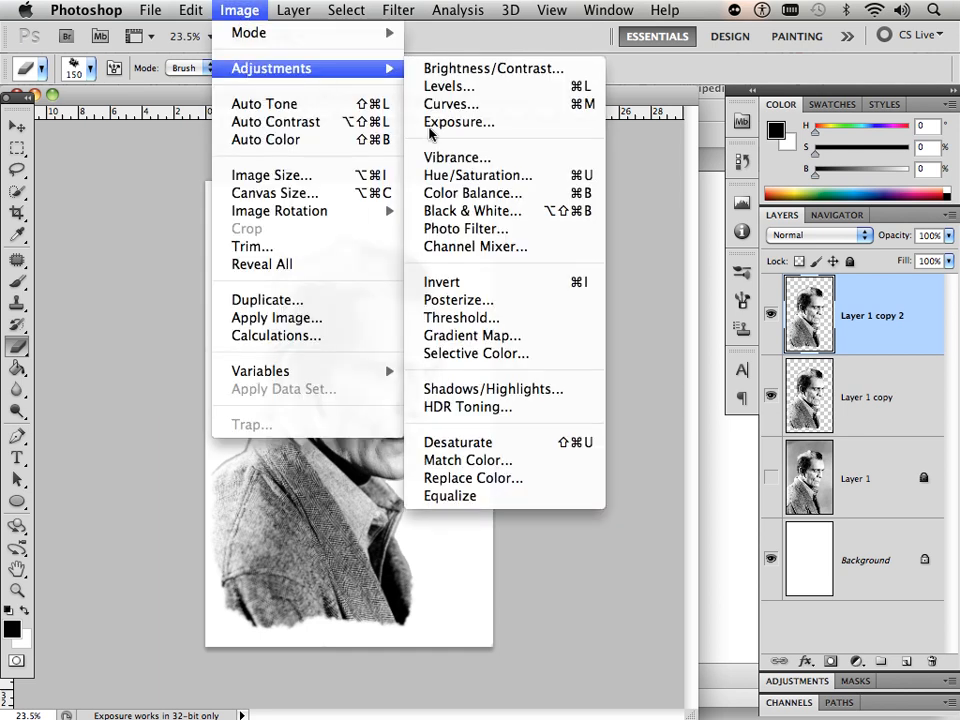
{"action": "left_click", "coordinate": [461, 284]}
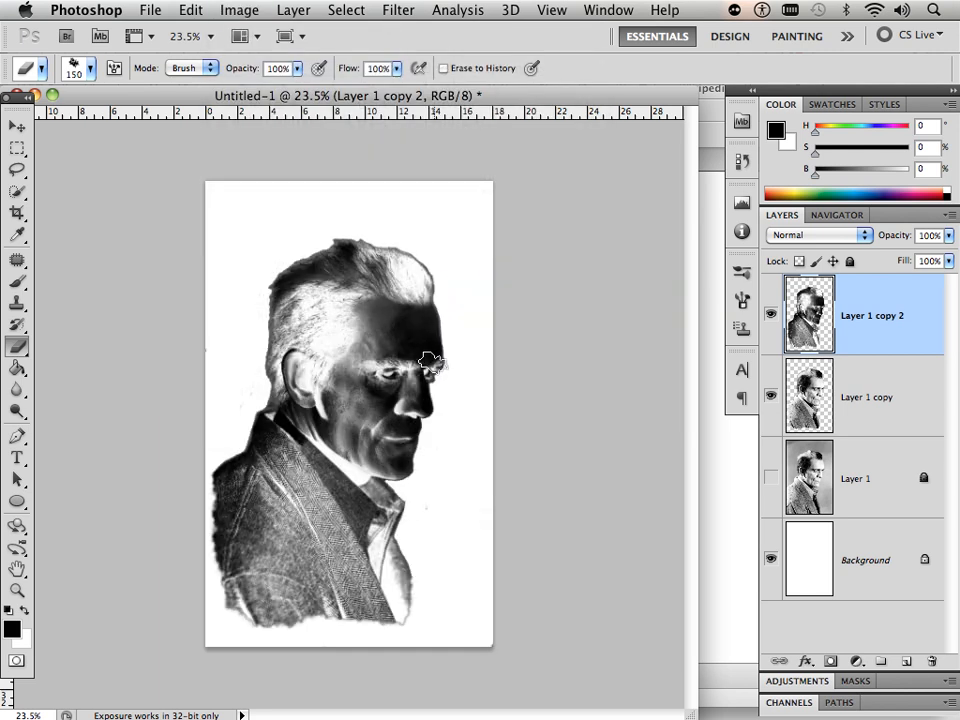
Step: Set the inverted copy's blend mode to Color Dodge and apply a Gaussian Blur with a radius of about 58 pixels
{"action": "left_click", "coordinate": [862, 236]}
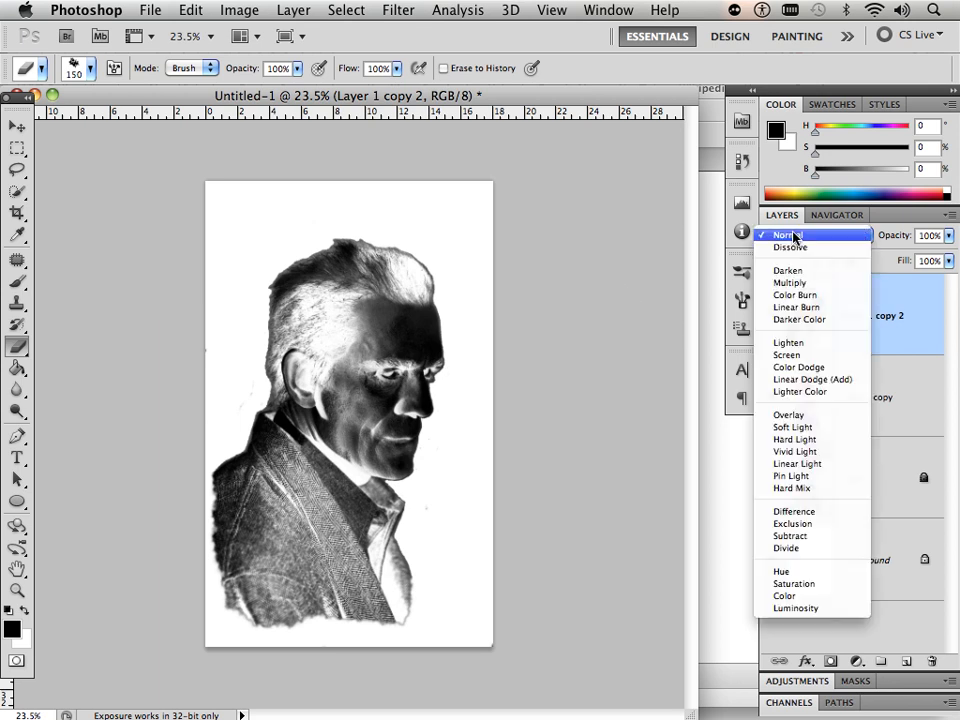
{"action": "left_click", "coordinate": [806, 368]}
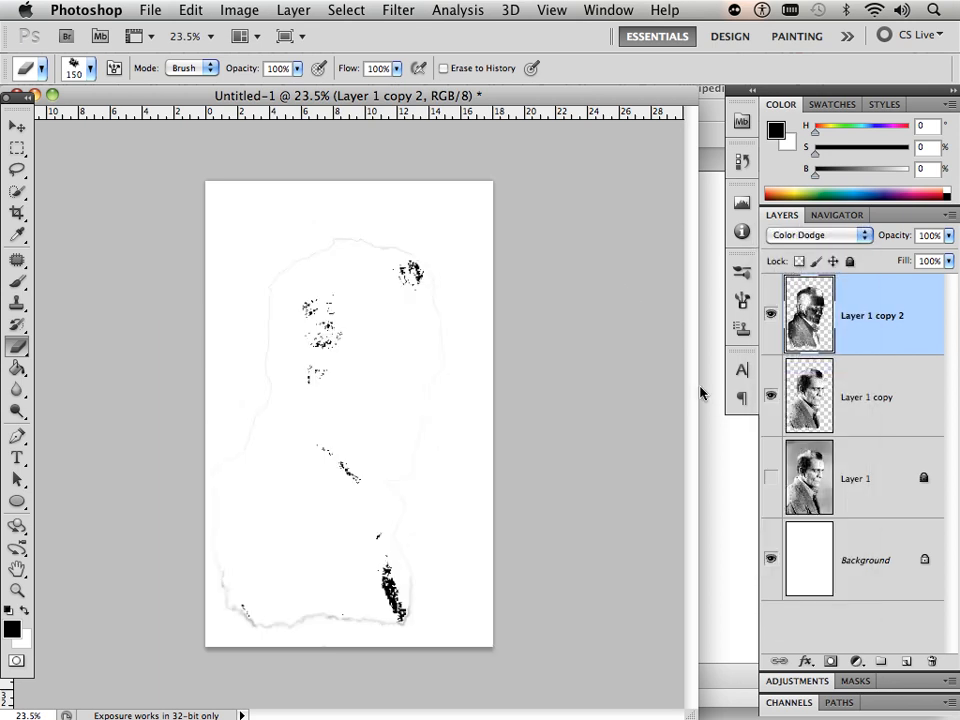
{"action": "left_click", "coordinate": [391, 12]}
{"action": "mouse_move", "coordinate": [394, 211]}
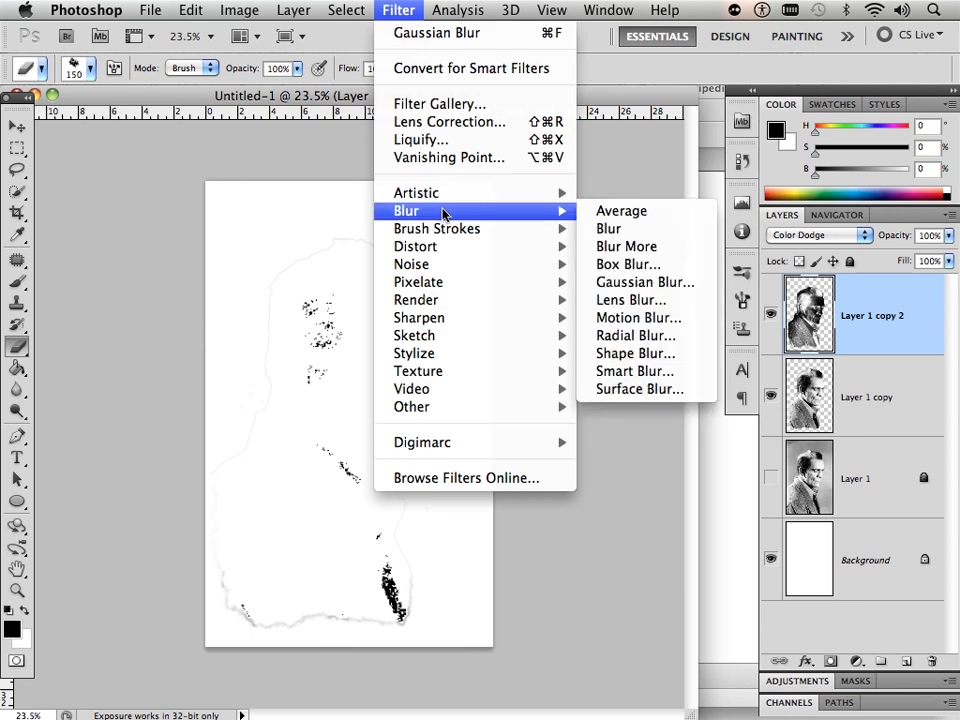
{"action": "left_click", "coordinate": [619, 284]}
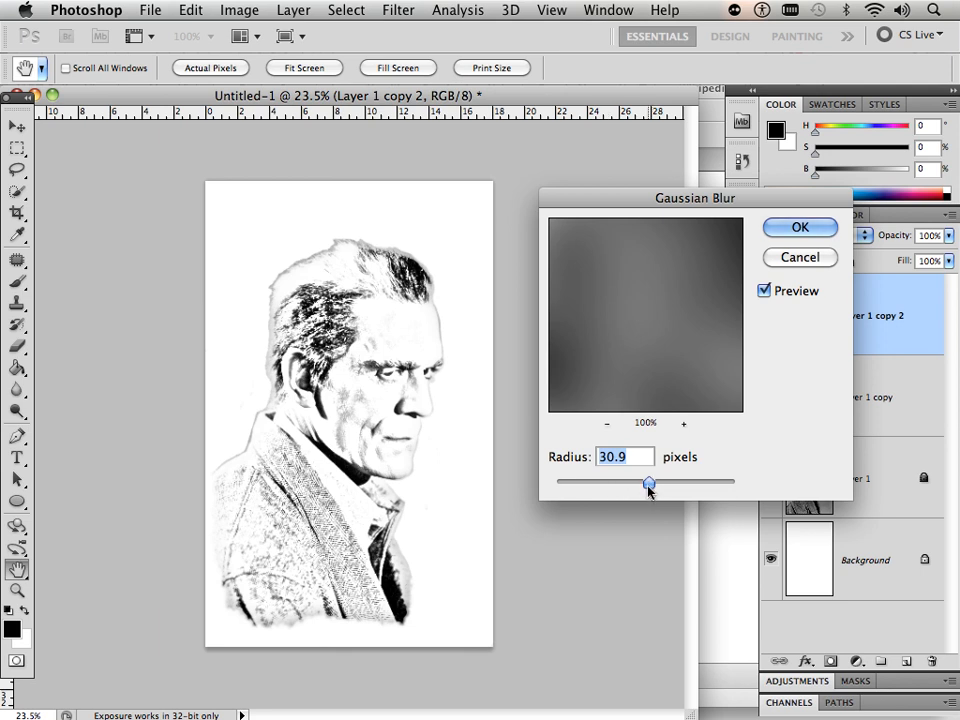
{"action": "mouse_move", "coordinate": [651, 486]}
{"action": "left_mouse_down"}
{"action": "mouse_move", "coordinate": [667, 488]}
{"action": "mouse_move", "coordinate": [654, 486]}
{"action": "left_mouse_up"}
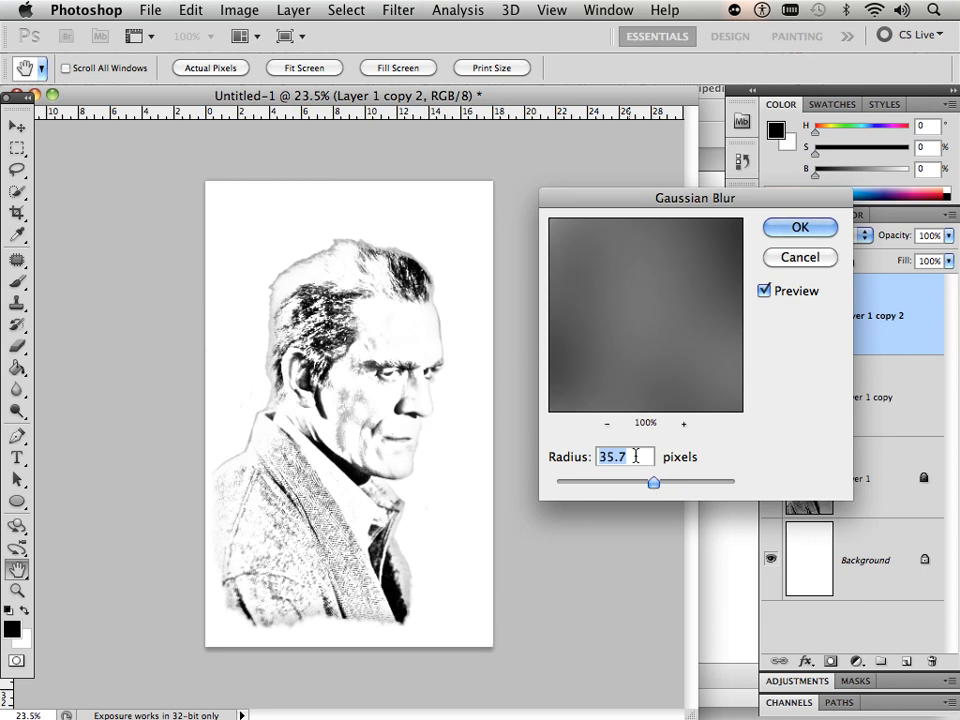
{"action": "mouse_move", "coordinate": [655, 484]}
{"action": "left_mouse_down"}
{"action": "mouse_move", "coordinate": [688, 484]}
{"action": "mouse_move", "coordinate": [667, 487]}
{"action": "left_mouse_up"}
{"action": "left_click_drag", "start_coordinate": [657, 484], "coordinate": [686, 487]}
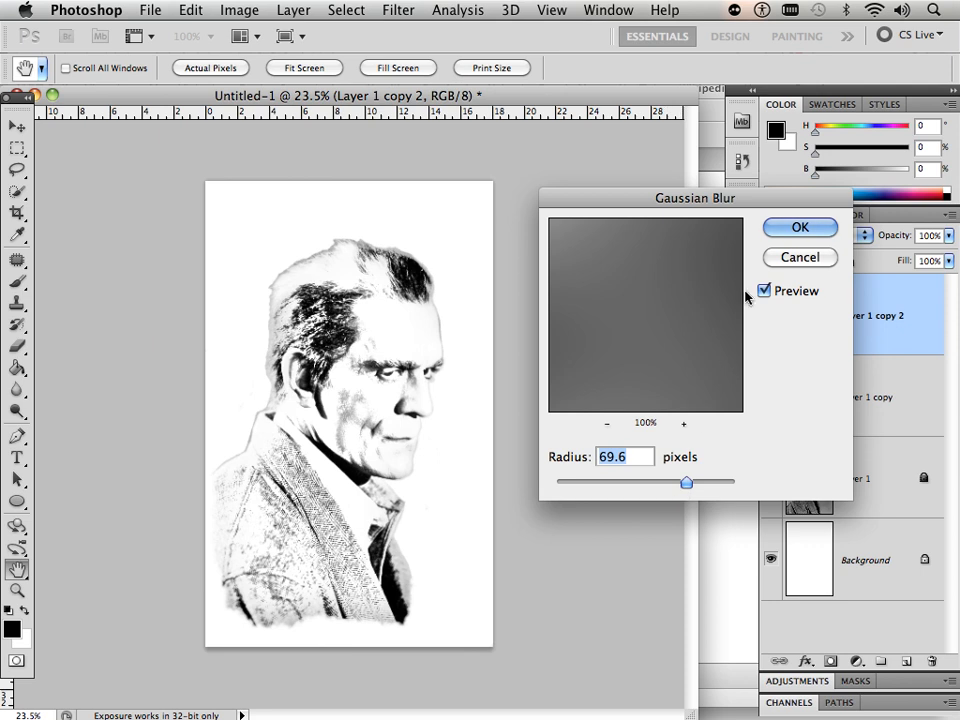
{"action": "left_click_drag", "start_coordinate": [689, 488], "coordinate": [677, 488]}
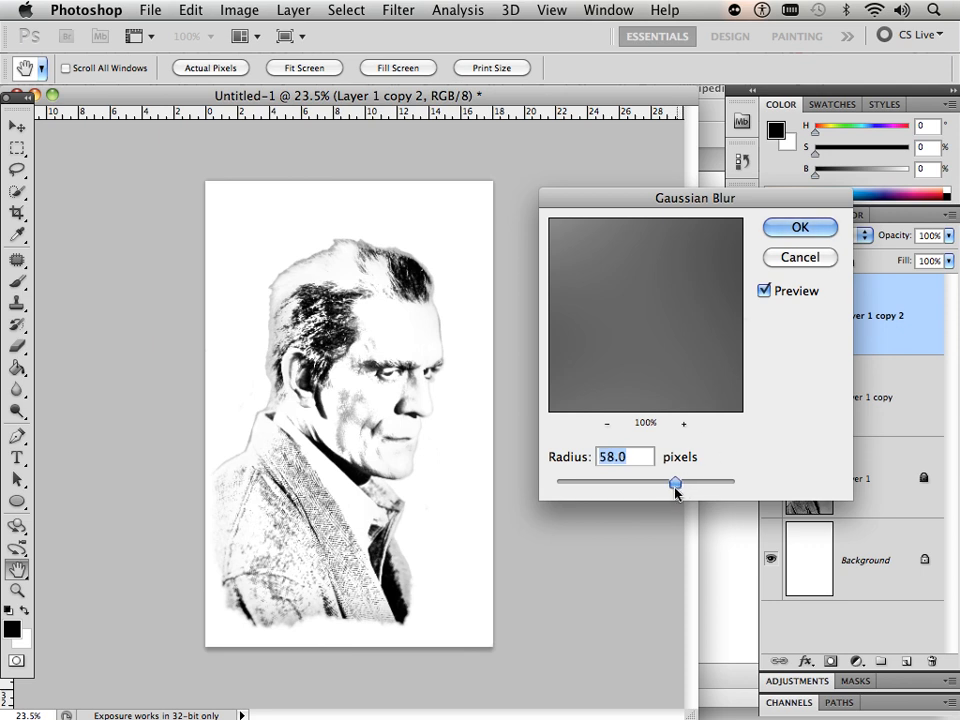
{"action": "left_click", "coordinate": [799, 228]}
{"action": "key", "text": "e"}
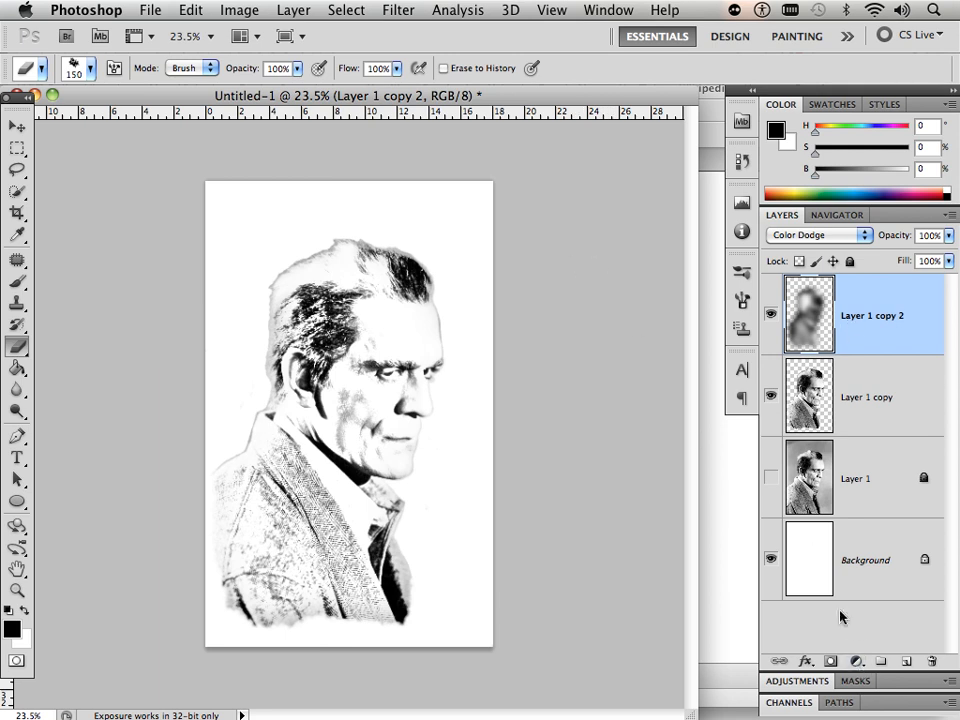
Step: Add a Threshold adjustment layer above the blurred copy and set its threshold level to 226
{"action": "left_click", "coordinate": [857, 662]}
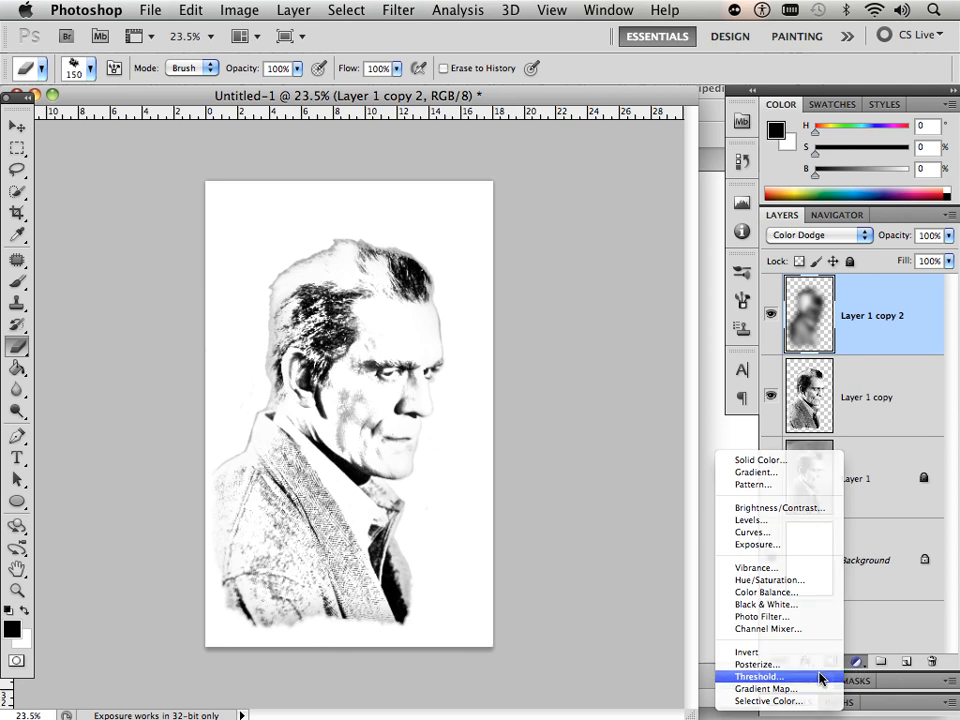
{"action": "left_click", "coordinate": [825, 676]}
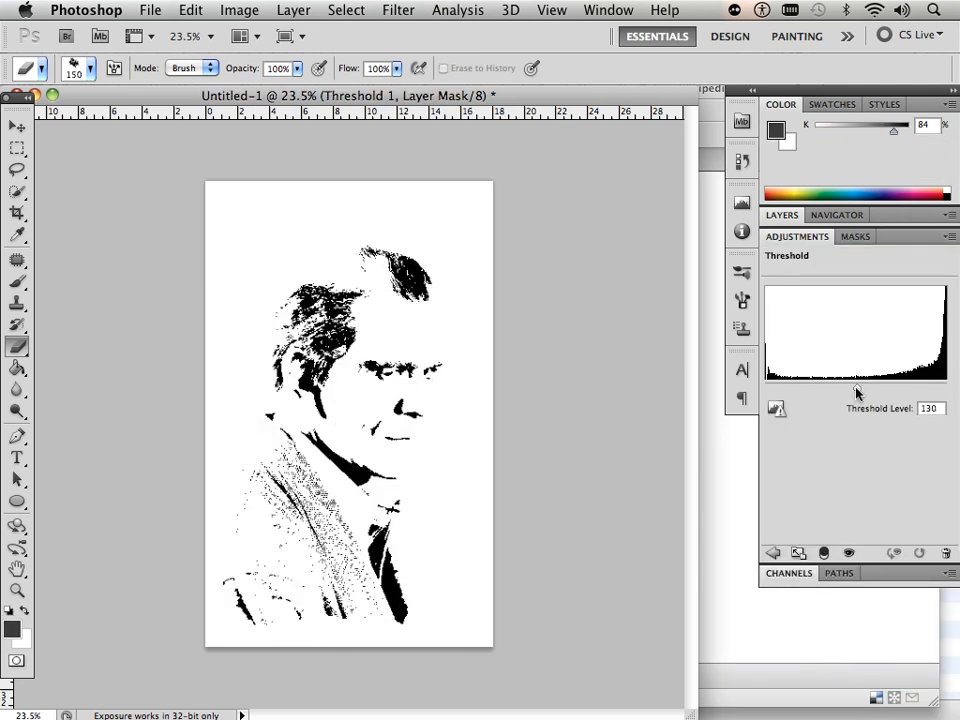
{"action": "left_click_drag", "start_coordinate": [857, 391], "coordinate": [931, 391]}
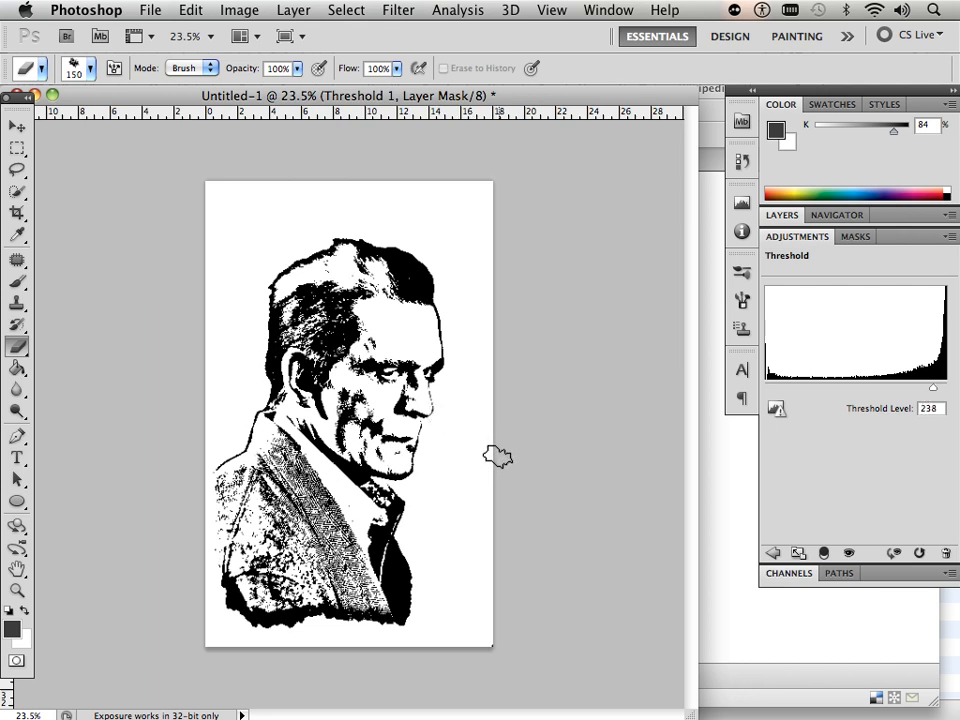
{"action": "left_click_drag", "start_coordinate": [933, 389], "coordinate": [924, 395]}
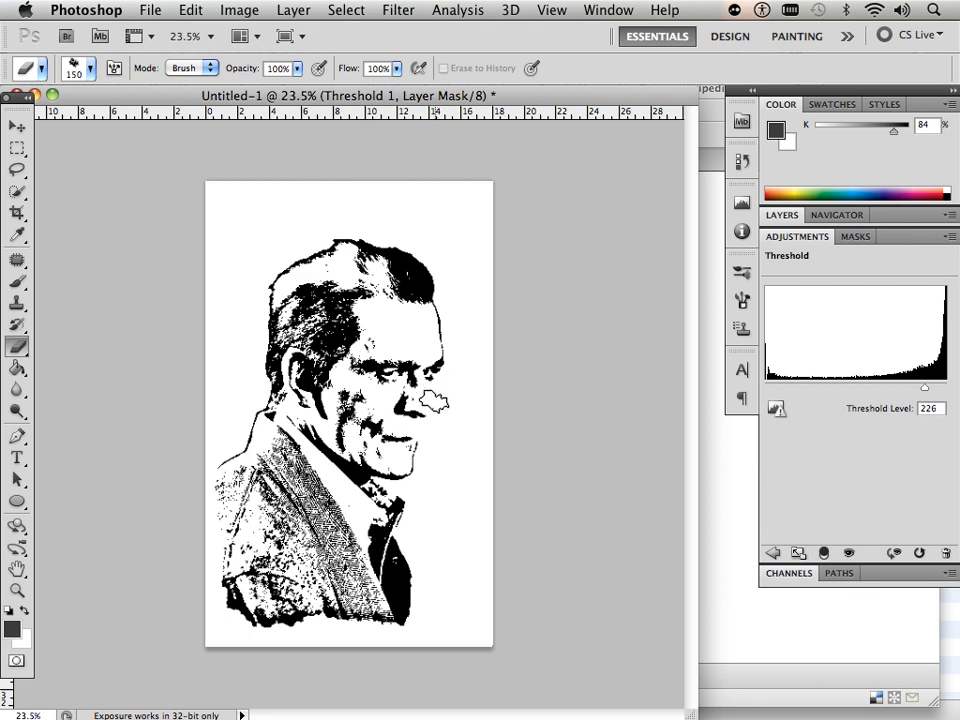
Step: Add a Levels adjustment directly above Layer 1 copy with the black input at 42 and the midtones at 0.92
{"action": "left_click", "coordinate": [782, 216]}
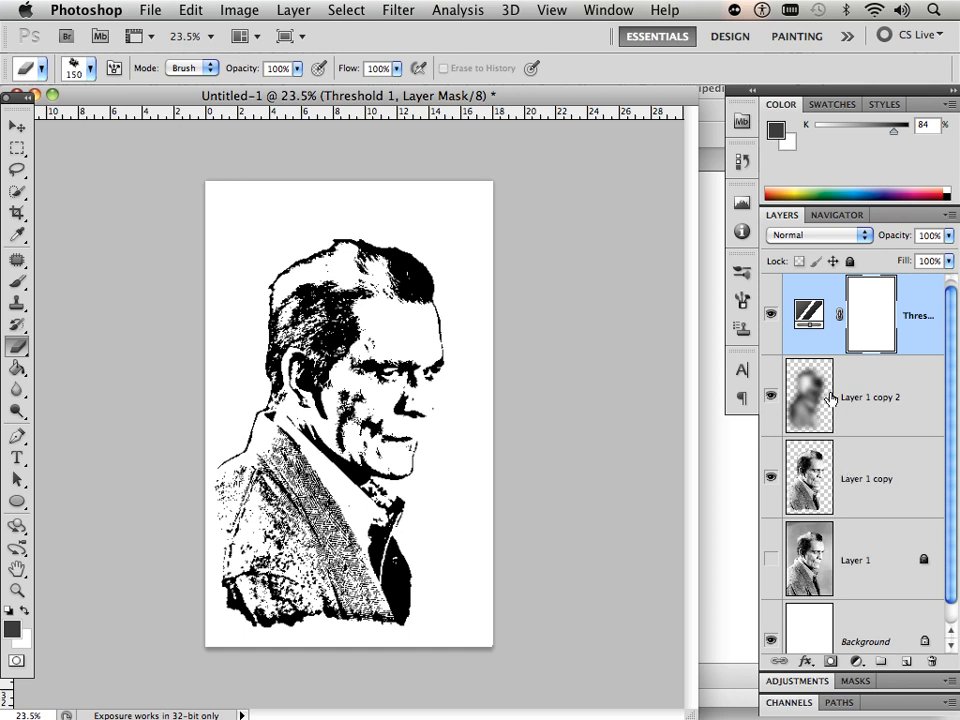
{"action": "left_click", "coordinate": [866, 482]}
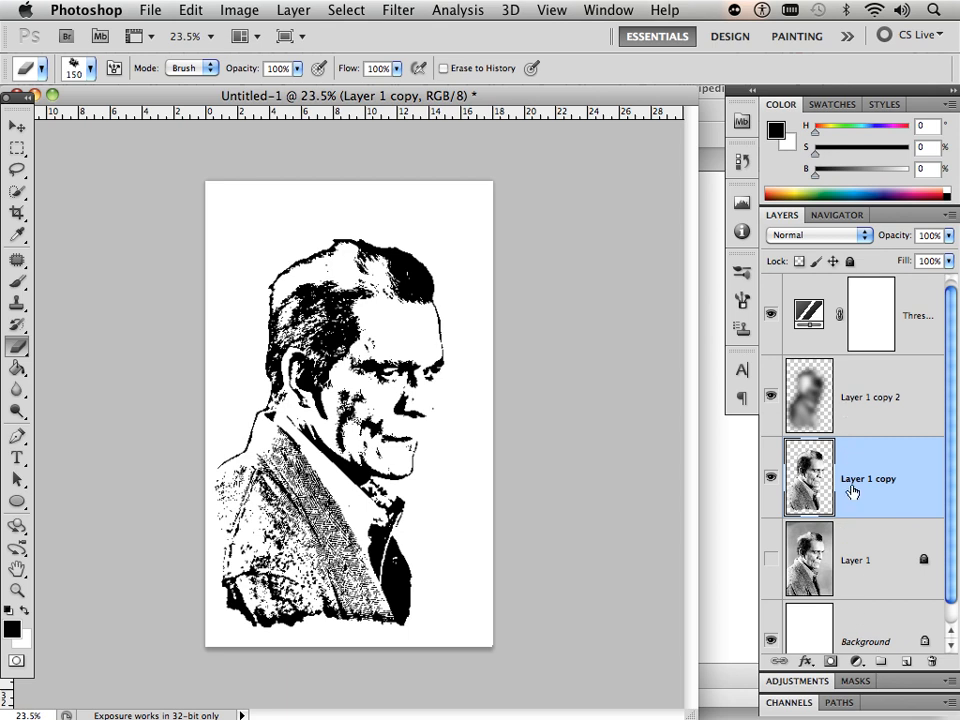
{"action": "left_click", "coordinate": [857, 662]}
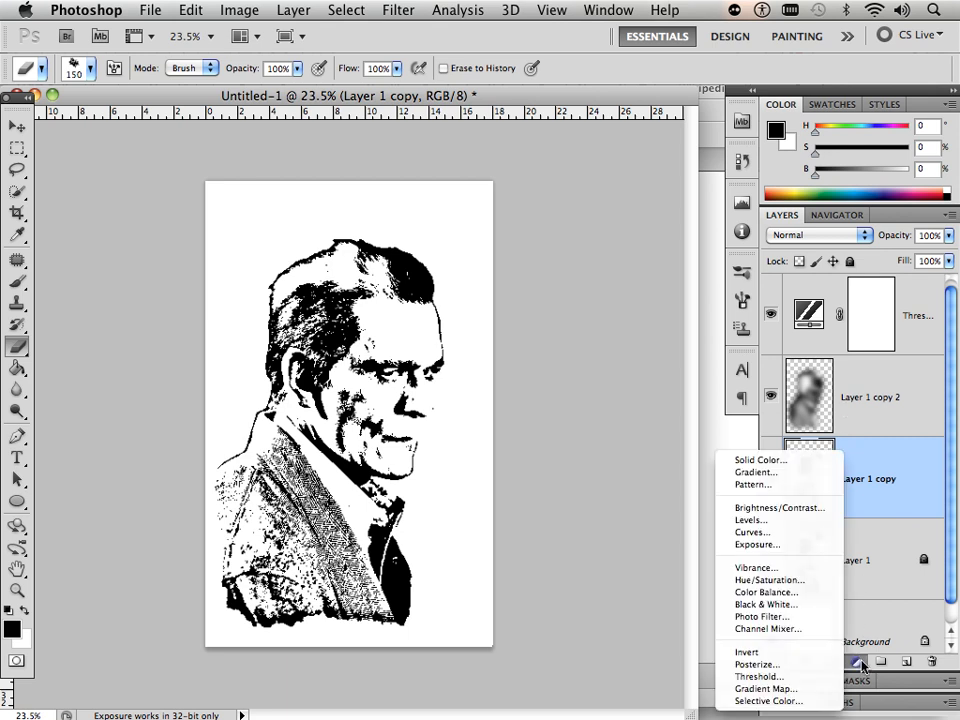
{"action": "left_click", "coordinate": [780, 520]}
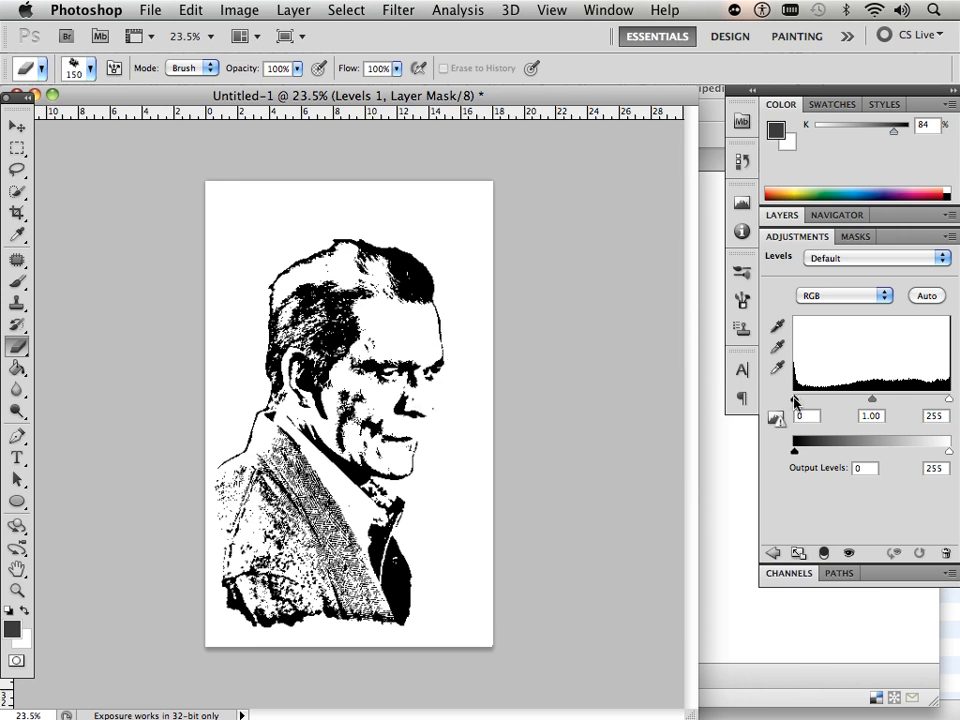
{"action": "left_click_drag", "start_coordinate": [795, 398], "coordinate": [820, 402]}
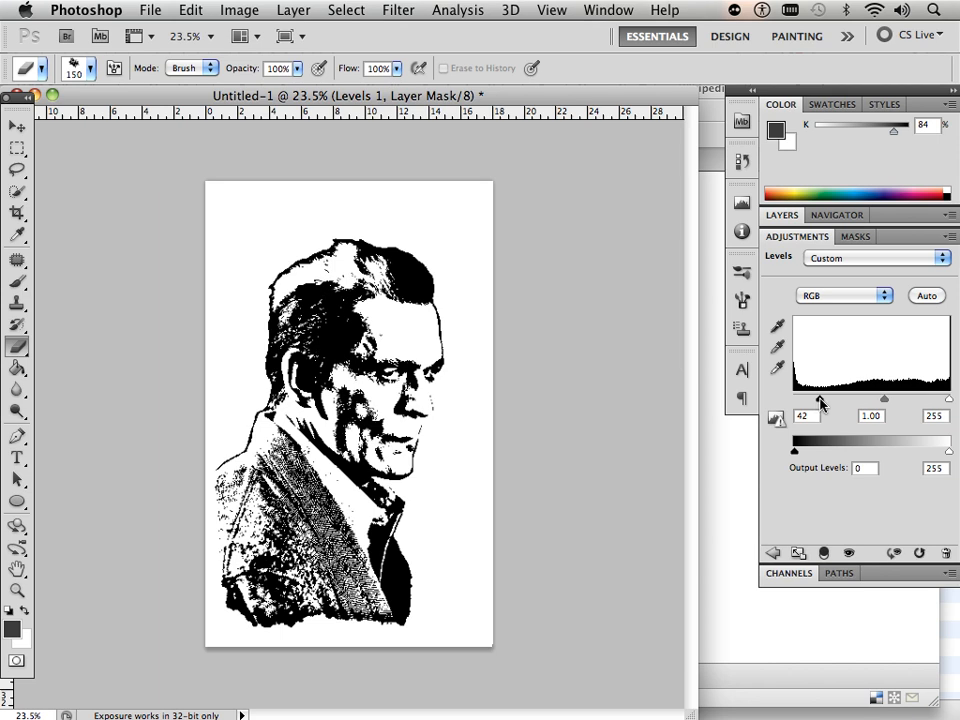
{"action": "mouse_move", "coordinate": [889, 400]}
{"action": "left_mouse_down"}
{"action": "mouse_move", "coordinate": [874, 396]}
{"action": "mouse_move", "coordinate": [897, 399]}
{"action": "mouse_move", "coordinate": [888, 403]}
{"action": "left_mouse_up"}
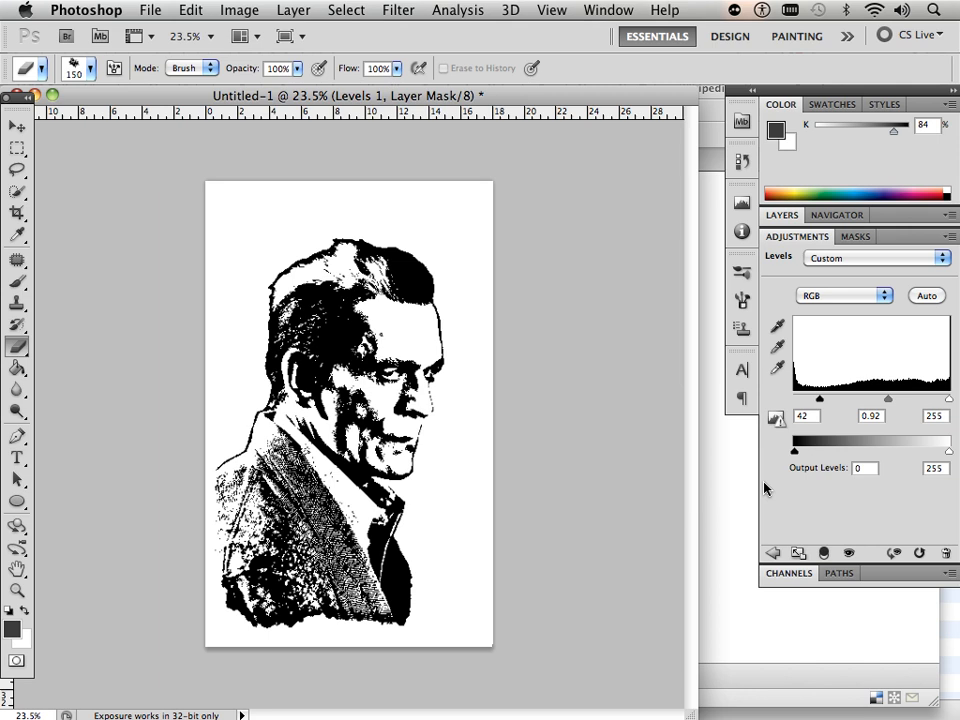
Step: Reopen the Threshold adjustment and raise its threshold level to 232
{"action": "left_click", "coordinate": [782, 215]}
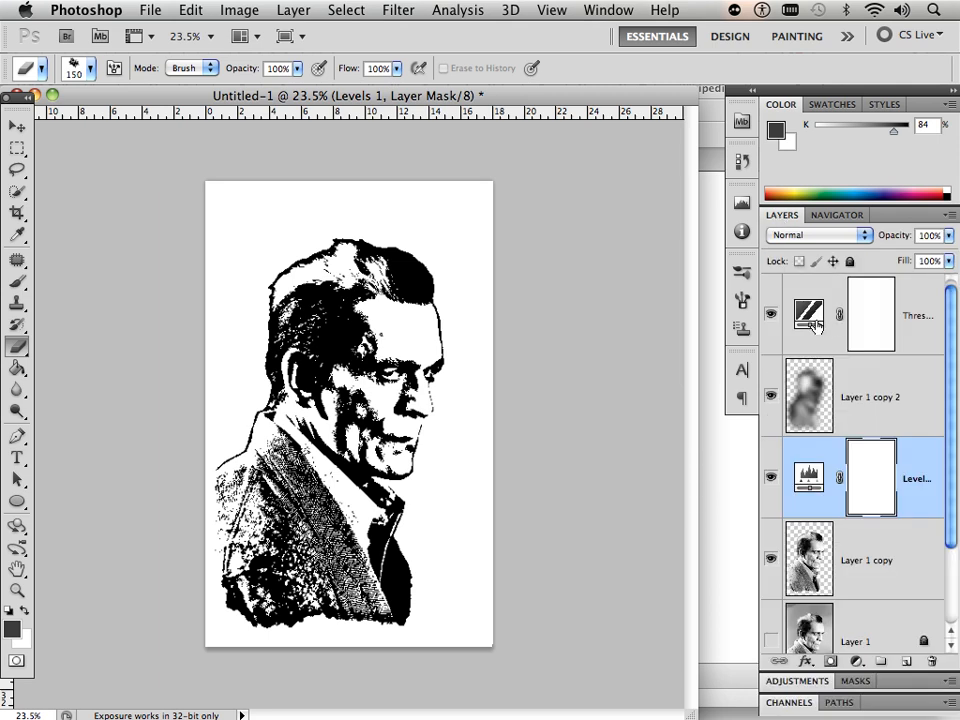
{"action": "left_click", "coordinate": [830, 295]}
{"action": "left_click", "coordinate": [805, 313]}
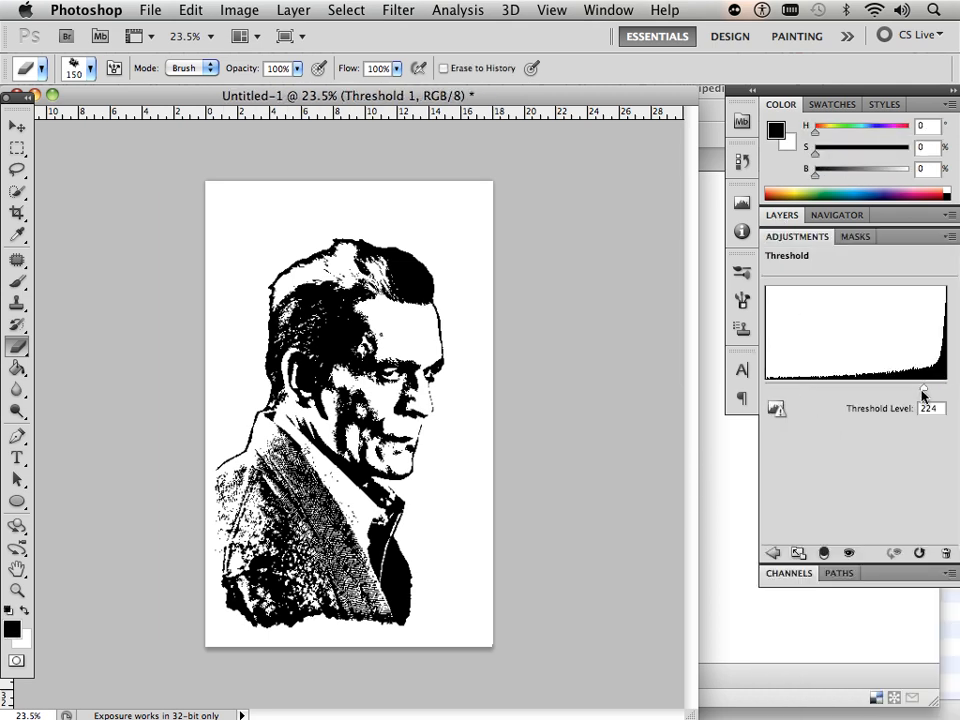
{"action": "left_click_drag", "start_coordinate": [923, 394], "coordinate": [929, 393]}
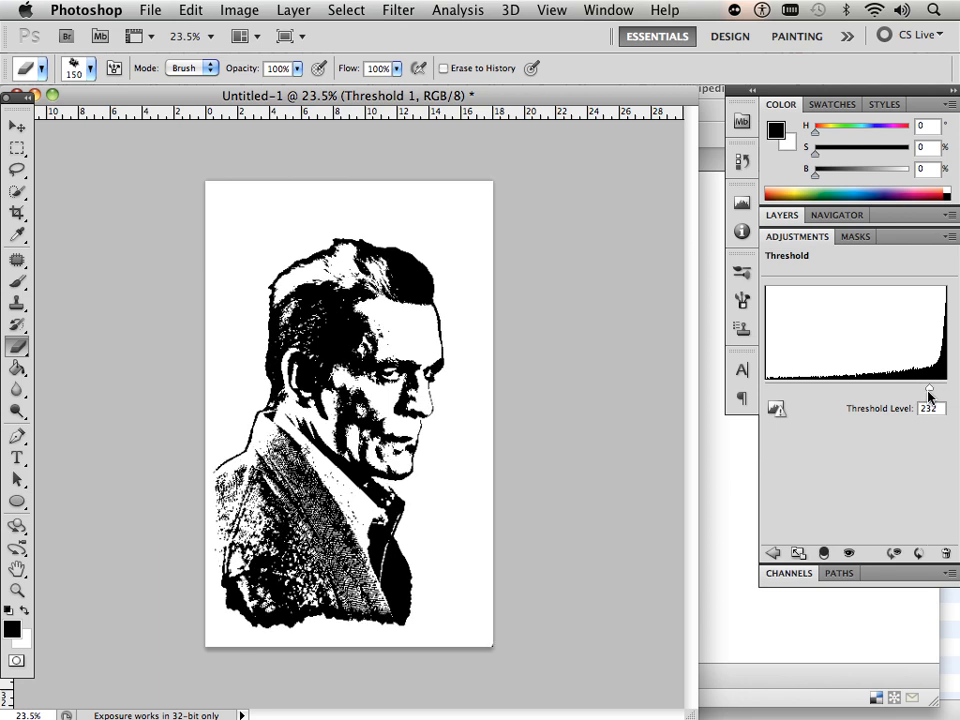
{"action": "left_click", "coordinate": [787, 239]}
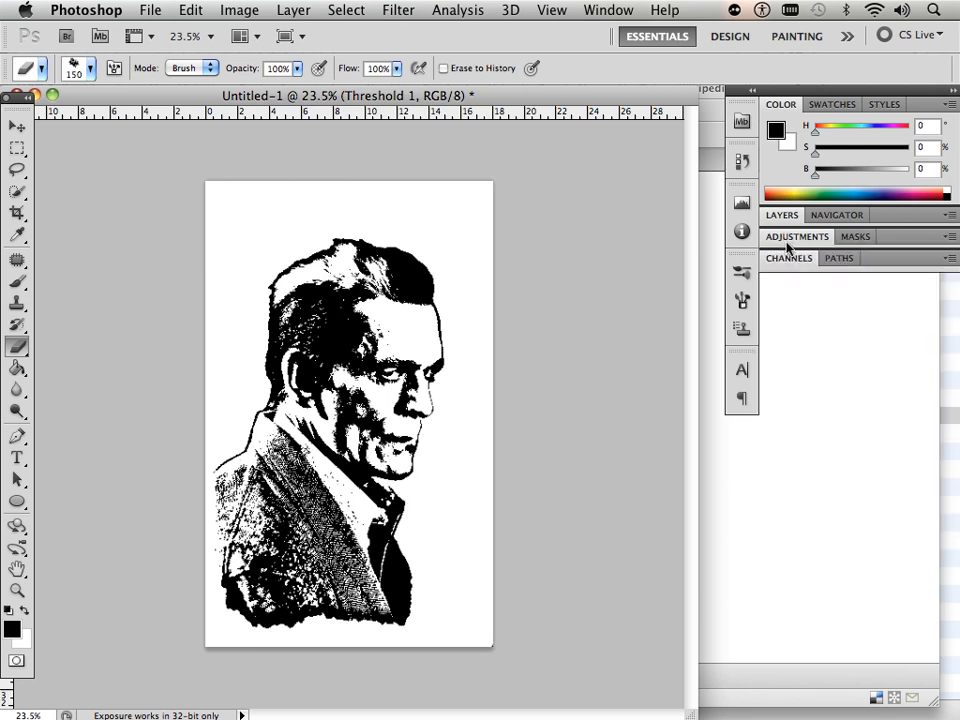
Step: Create a new empty layer above the Threshold adjustment
{"action": "left_click", "coordinate": [788, 258]}
{"action": "left_click", "coordinate": [780, 215]}
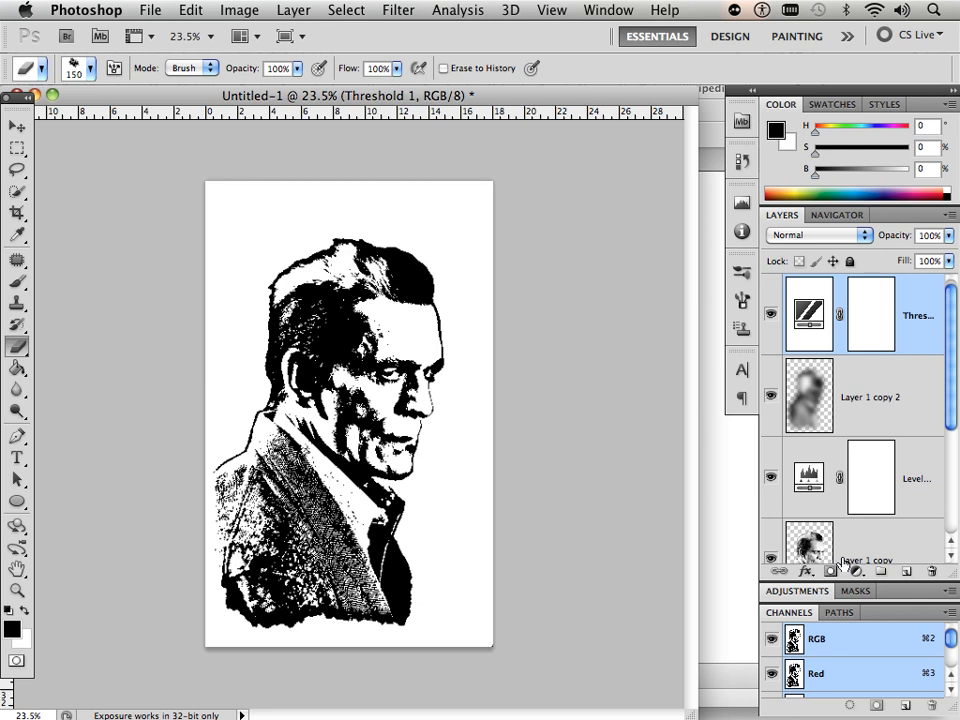
{"action": "left_click", "coordinate": [906, 572]}
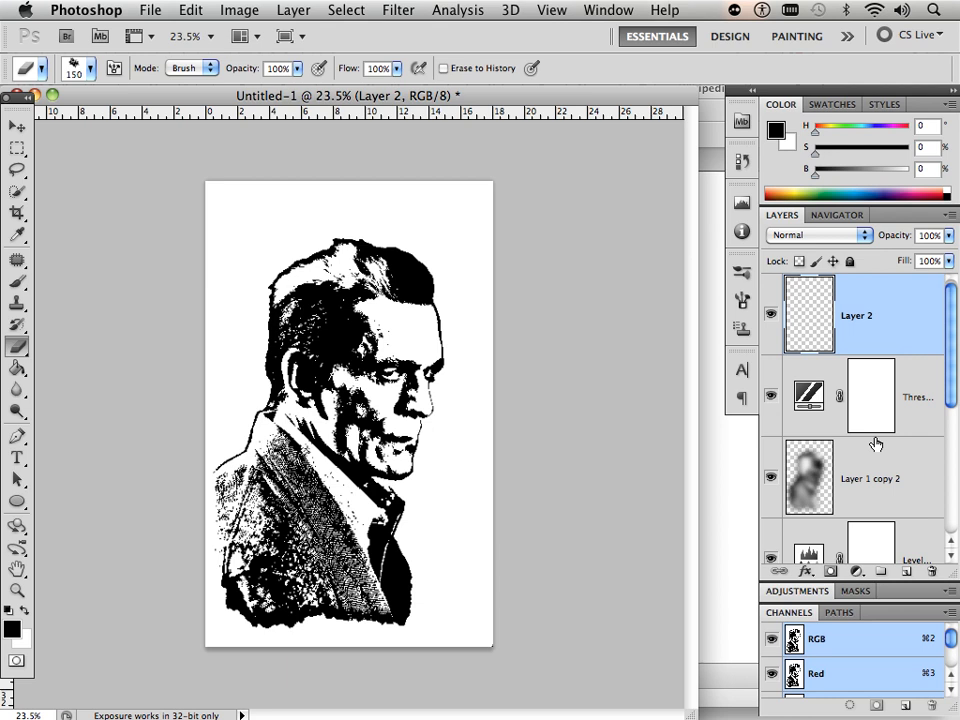
Step: Move the original portrait, Layer 1, up to directly beneath the new empty layer and make it visible
{"action": "scroll", "coordinate": [875, 444], "scroll_direction": "down", "scroll_amount": 5}
{"action": "left_click", "coordinate": [855, 485]}
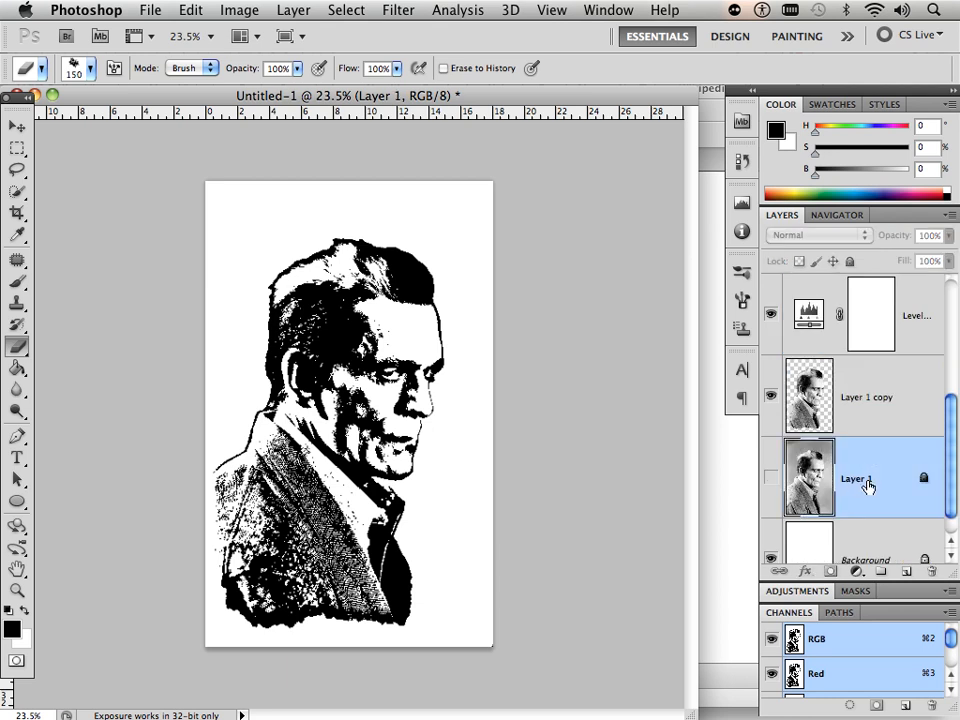
{"action": "left_click_drag", "start_coordinate": [867, 485], "coordinate": [868, 315]}
{"action": "scroll", "coordinate": [870, 322], "scroll_direction": "up", "scroll_amount": 2}
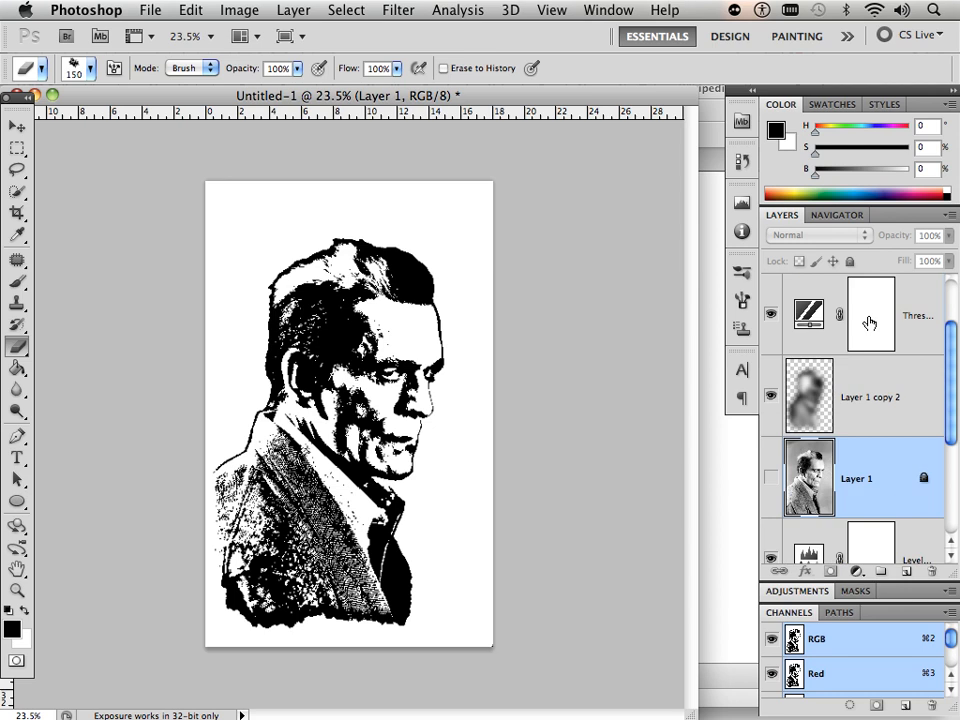
{"action": "left_click_drag", "start_coordinate": [870, 480], "coordinate": [850, 322]}
{"action": "scroll", "coordinate": [852, 323], "scroll_direction": "up", "scroll_amount": 1}
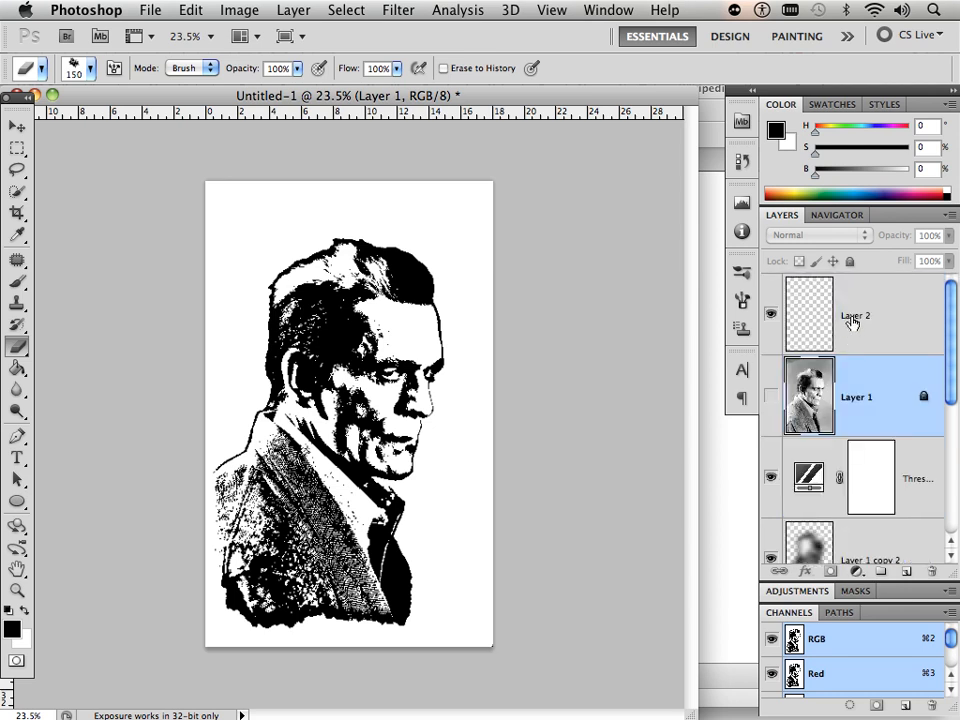
{"action": "left_click", "coordinate": [770, 397]}
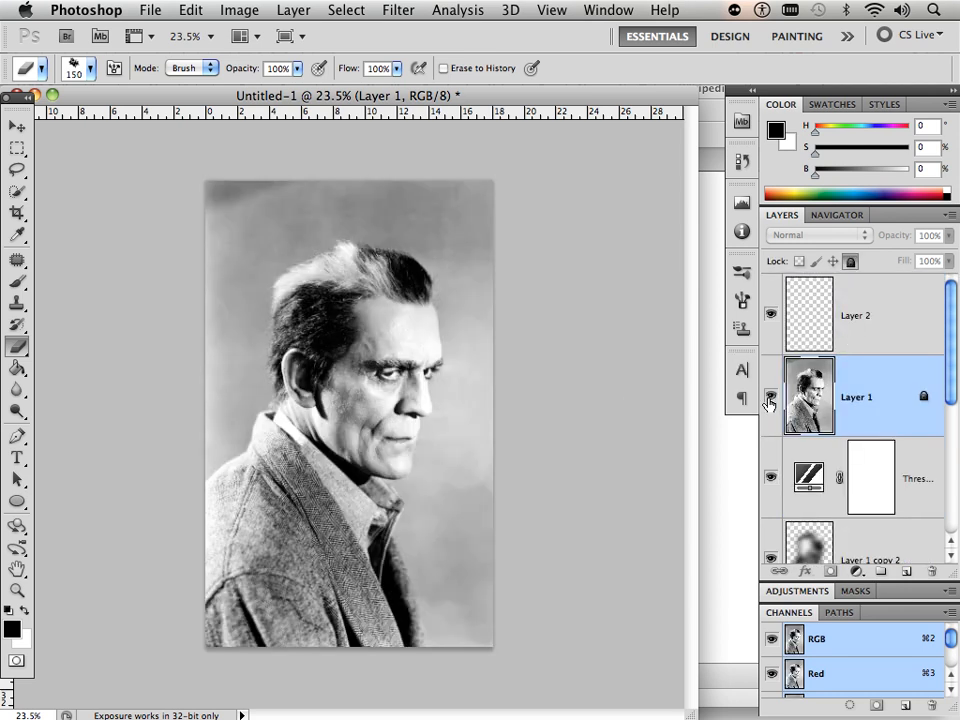
Step: Select the empty Layer 2 and choose the 17 px rough-edged tip for the Brush tool
{"action": "scroll", "coordinate": [375, 456], "scroll_direction": "up", "scroll_amount": 5}
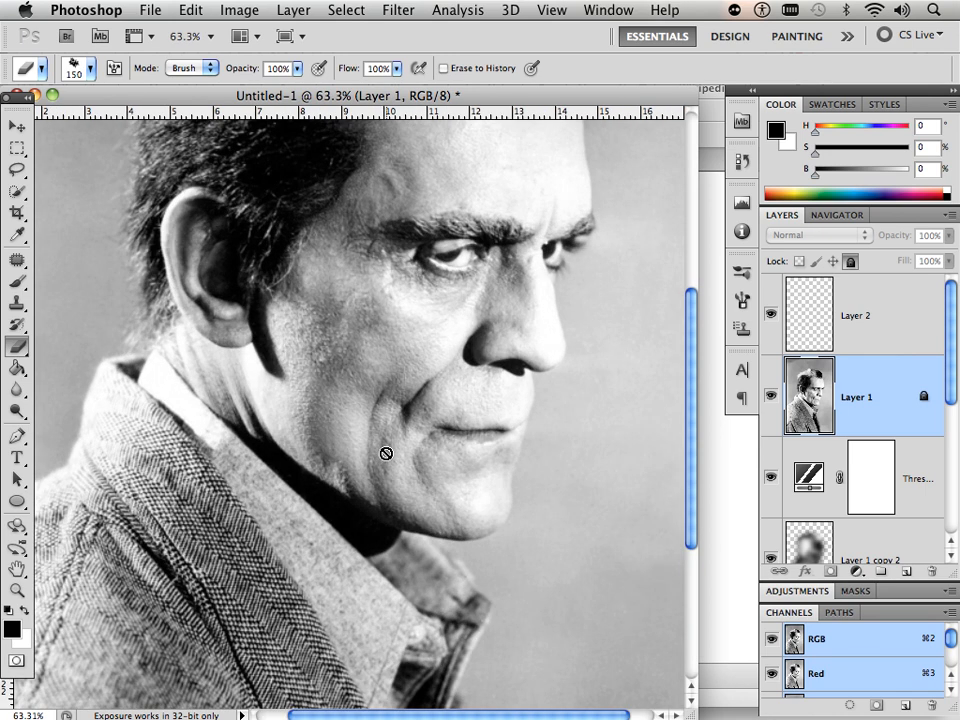
{"action": "scroll", "coordinate": [385, 453], "scroll_direction": "up", "scroll_amount": 2}
{"action": "left_click", "coordinate": [887, 328]}
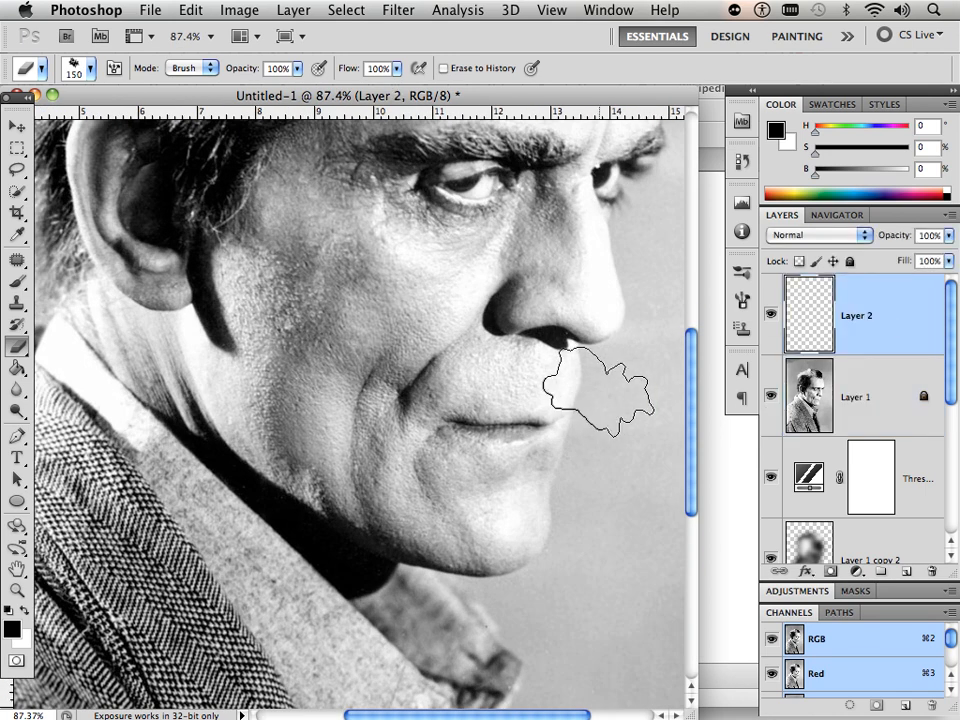
{"action": "scroll", "coordinate": [598, 391], "scroll_direction": "up", "scroll_amount": 3}
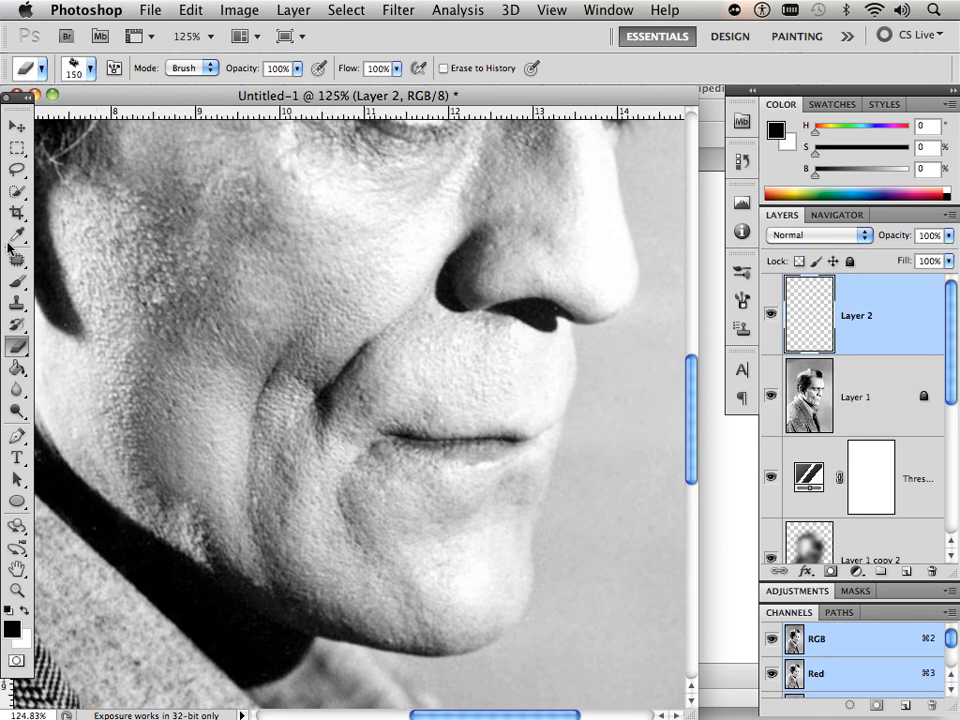
{"action": "key", "text": "b"}
{"action": "left_click", "coordinate": [89, 68]}
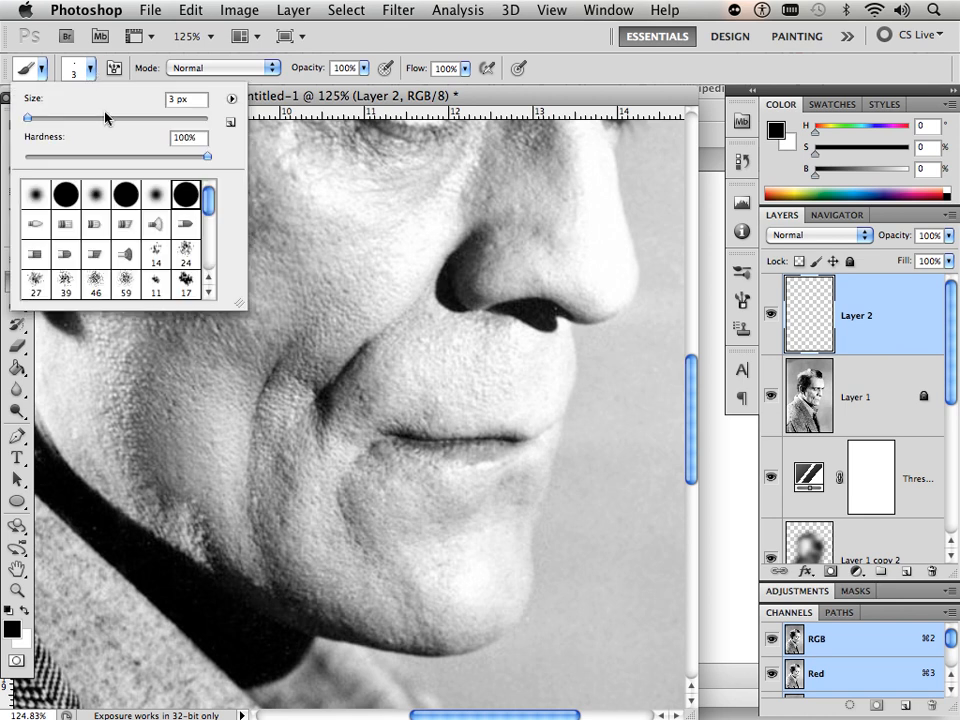
{"action": "left_click", "coordinate": [186, 284]}
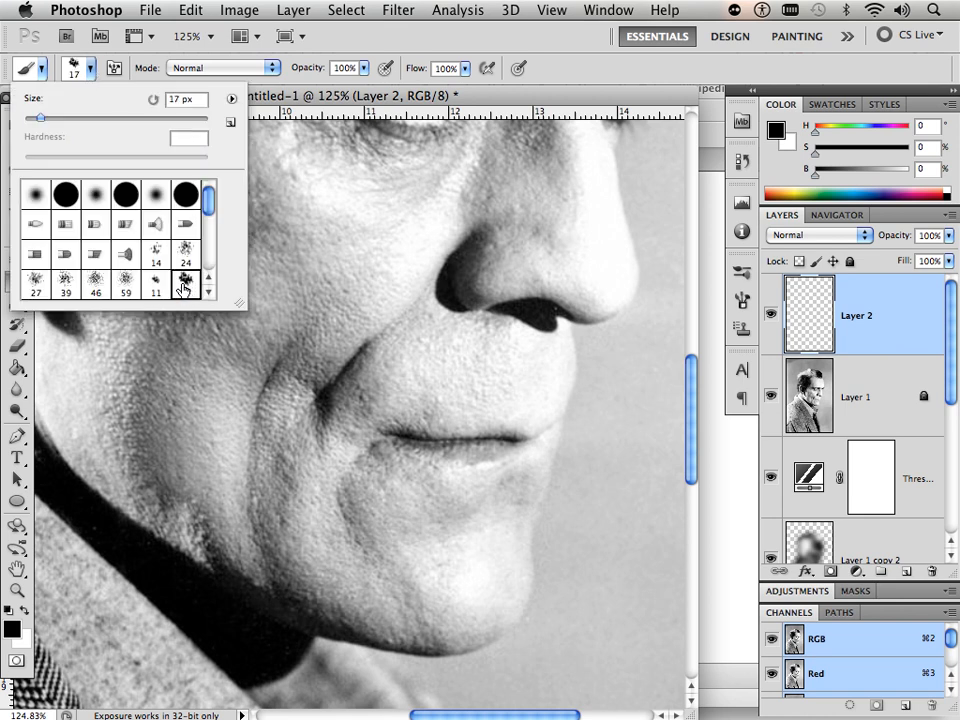
Step: Turn on Shape Dynamics for the brush and reduce its size to 5 px
{"action": "left_click", "coordinate": [607, 10]}
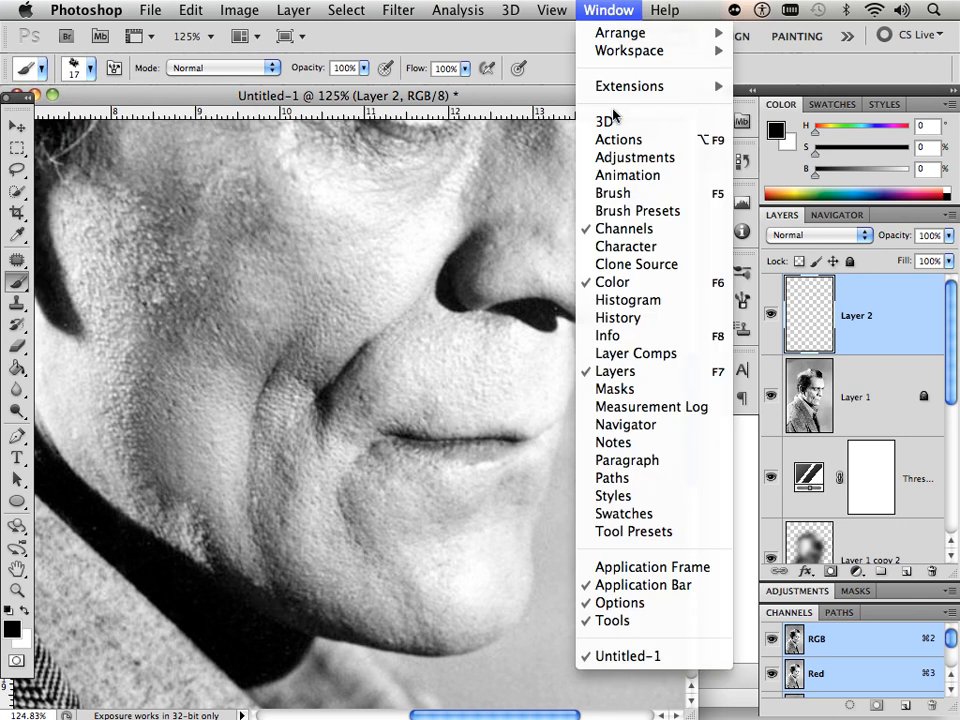
{"action": "left_click", "coordinate": [611, 192]}
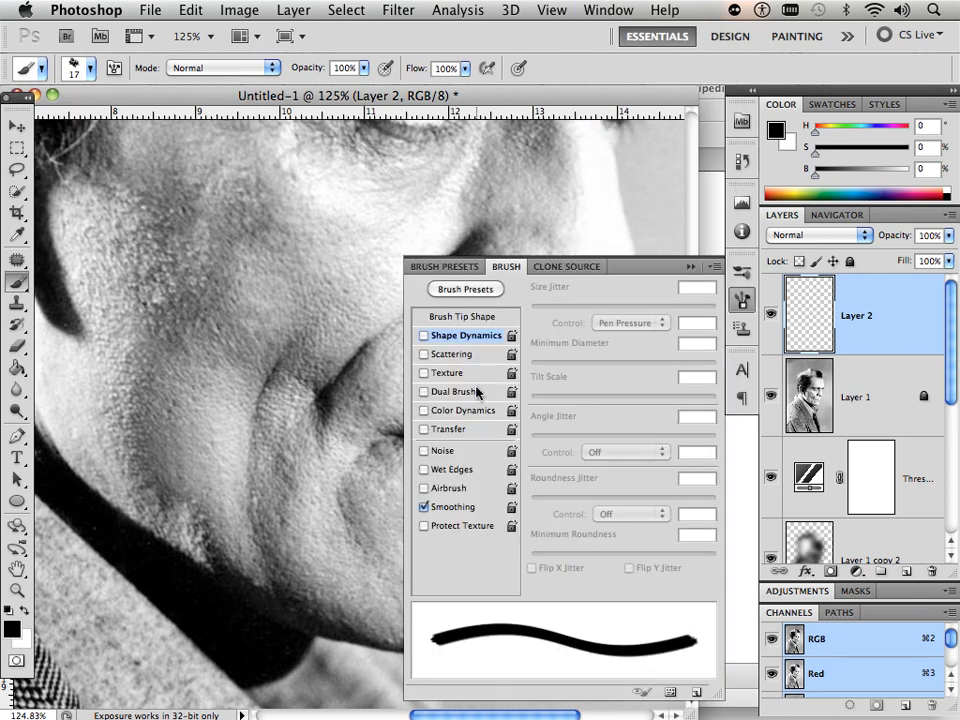
{"action": "left_click", "coordinate": [424, 336]}
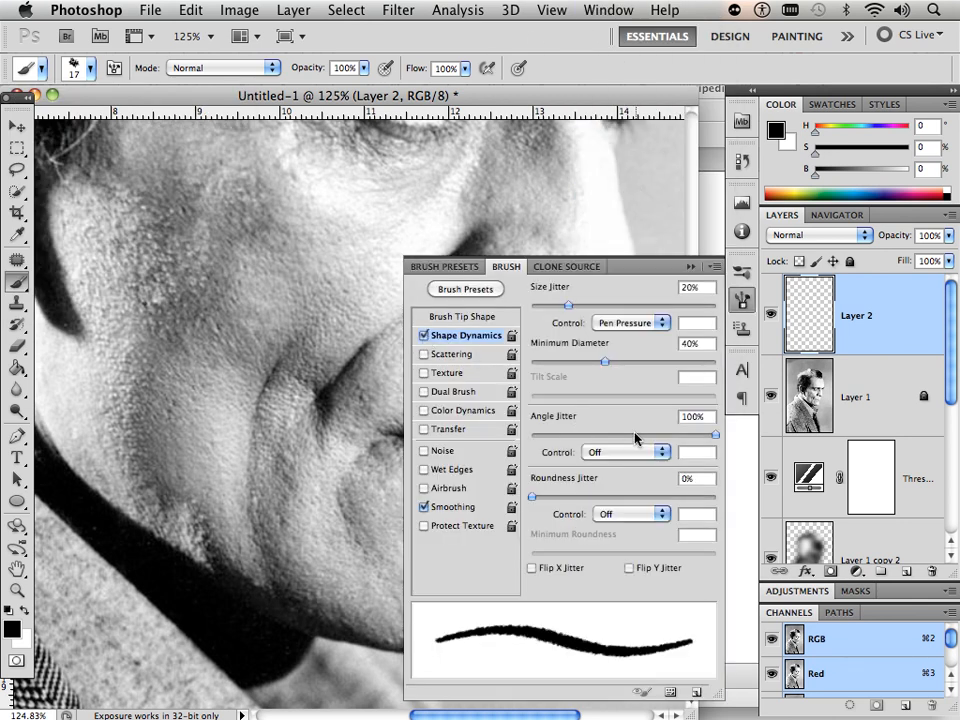
{"action": "left_click", "coordinate": [690, 268]}
{"action": "key", "text": "bracketleft"}
{"action": "key", "text": "bracketleft"}
{"action": "key", "text": "bracketleft"}
{"action": "key", "text": "bracketleft"}
{"action": "key", "text": "bracketleft"}
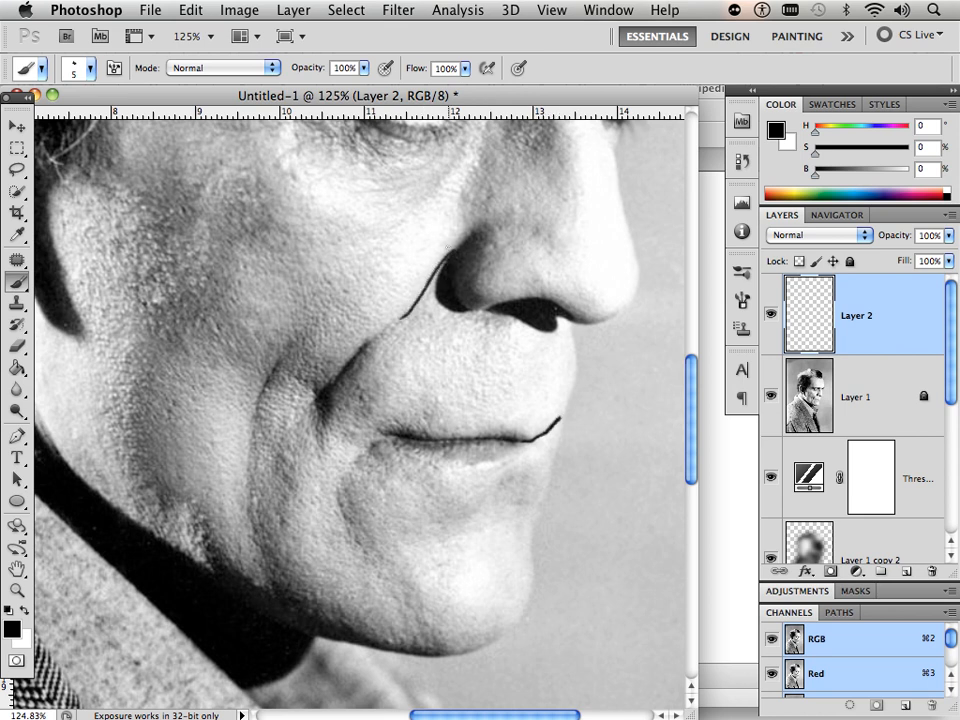
Step: Trace the facial creases over the photo in black: mouth line, nose fold, frown lines between the brows and wrinkles under the near eye
{"action": "left_click_drag", "start_coordinate": [455, 248], "coordinate": [358, 539]}
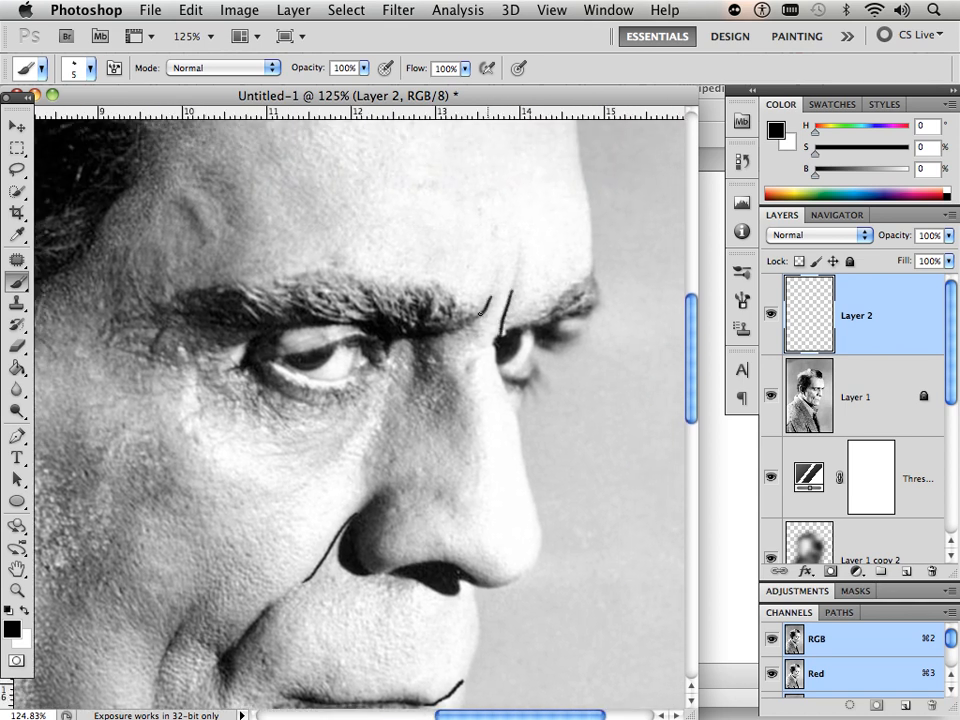
{"action": "left_click_drag", "start_coordinate": [480, 313], "coordinate": [491, 296]}
{"action": "left_click_drag", "start_coordinate": [306, 435], "coordinate": [388, 394]}
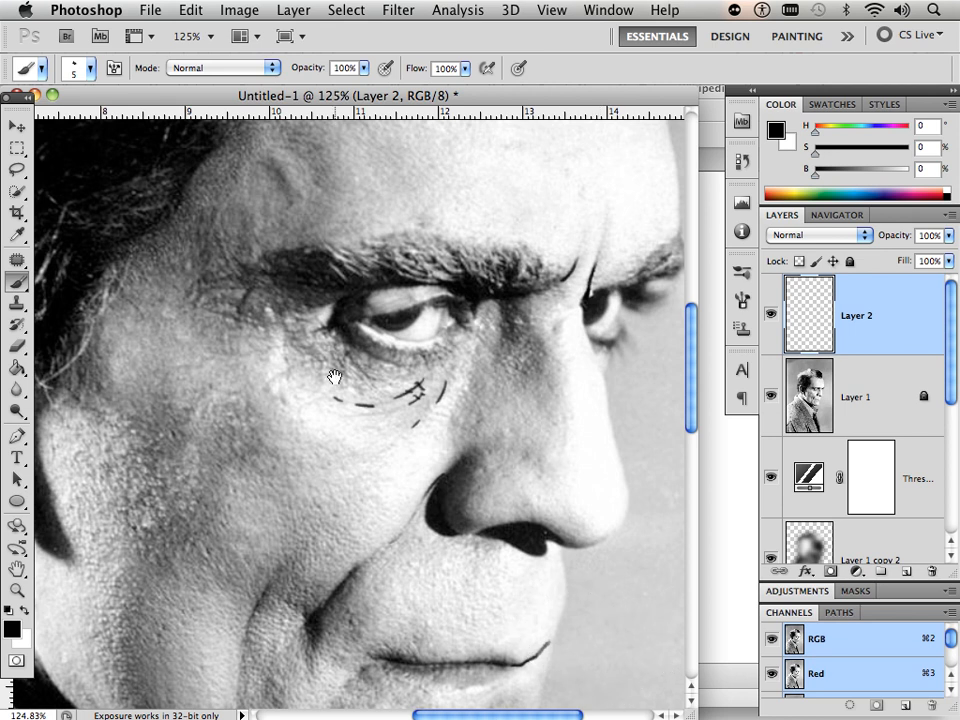
{"action": "left_click_drag", "start_coordinate": [334, 377], "coordinate": [409, 294]}
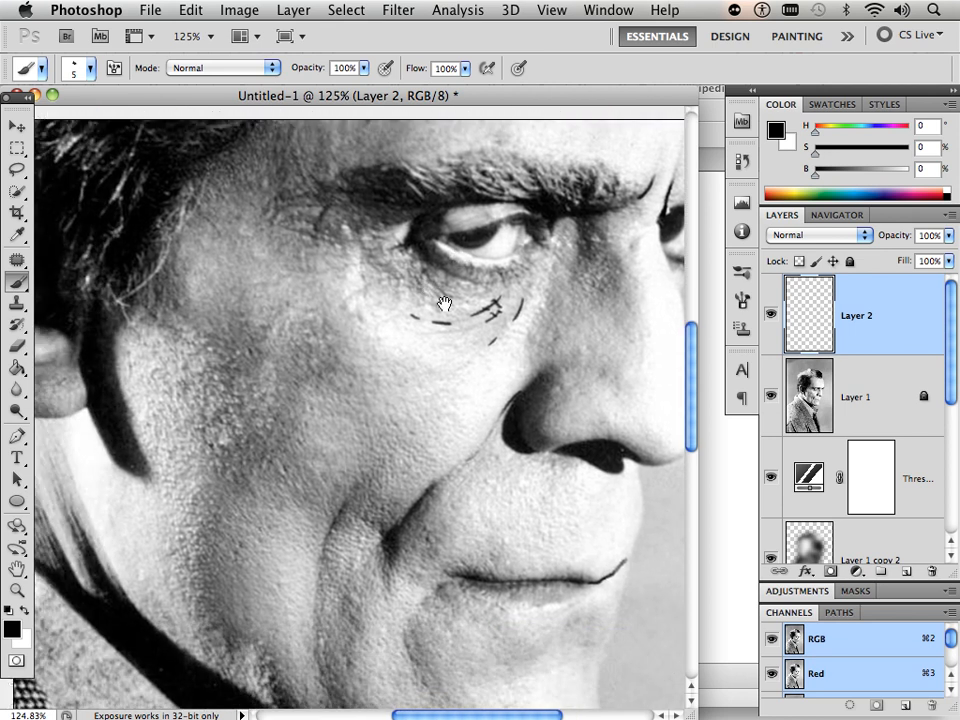
Step: Compare the threshold sketch with the original photo around the face and ear by toggling Layer 1's visibility
{"action": "left_click", "coordinate": [770, 396]}
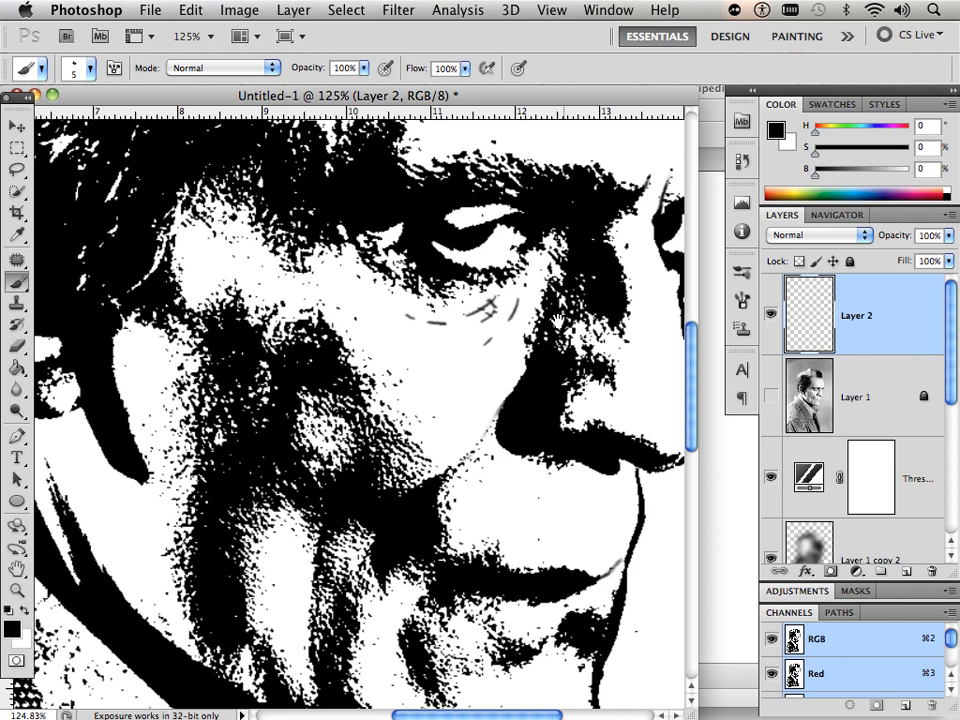
{"action": "left_click_drag", "start_coordinate": [556, 320], "coordinate": [400, 330]}
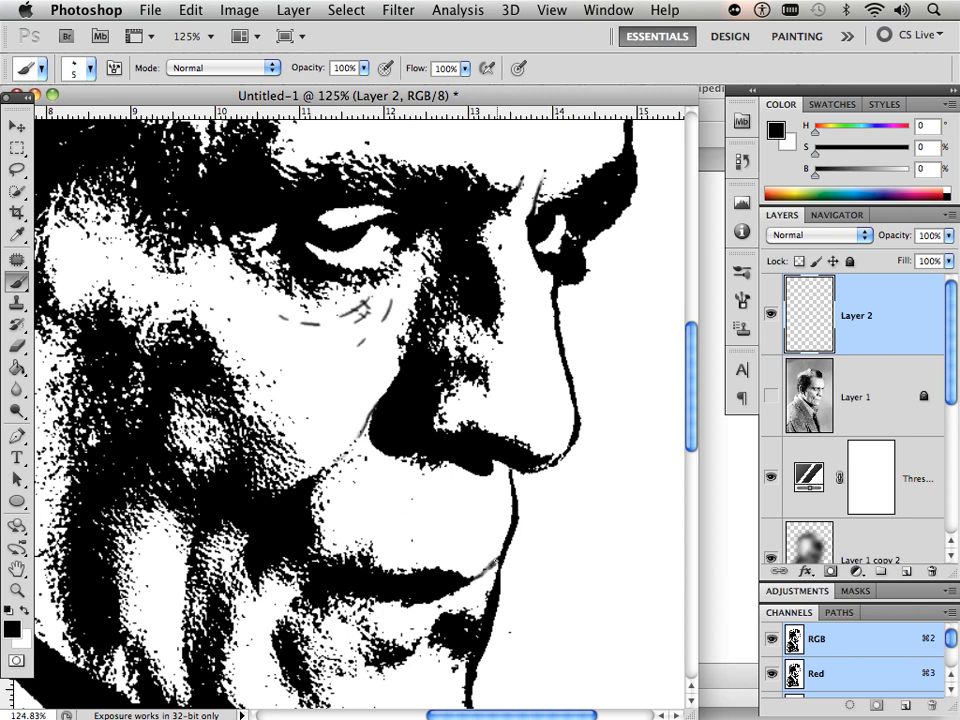
{"action": "left_click_drag", "start_coordinate": [110, 360], "coordinate": [468, 458]}
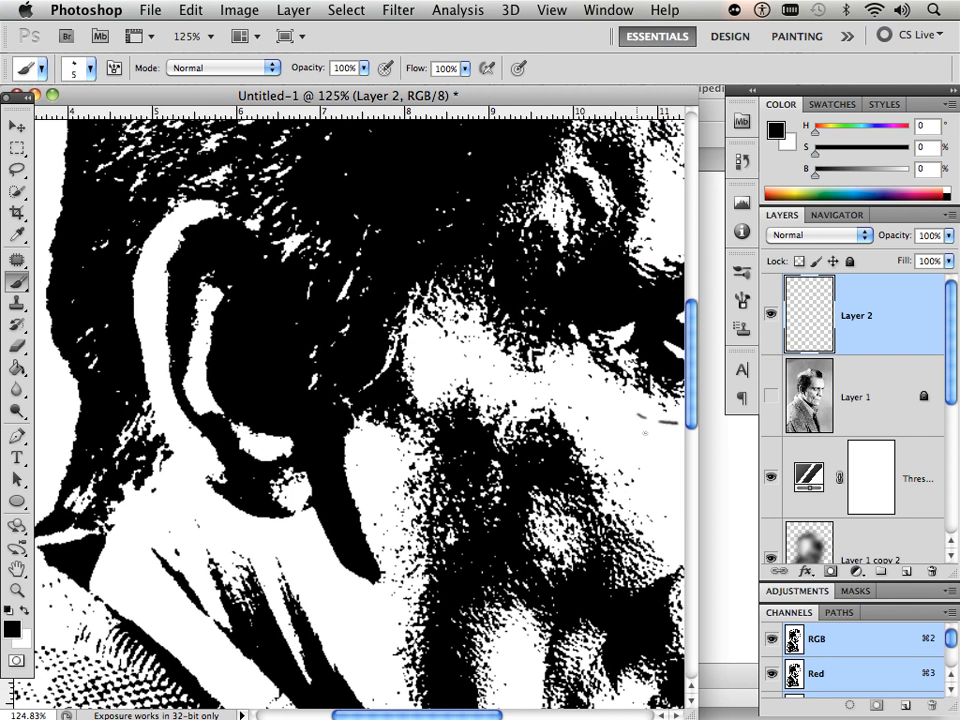
{"action": "left_click", "coordinate": [770, 399]}
{"action": "left_click", "coordinate": [770, 399]}
{"action": "left_click", "coordinate": [770, 399]}
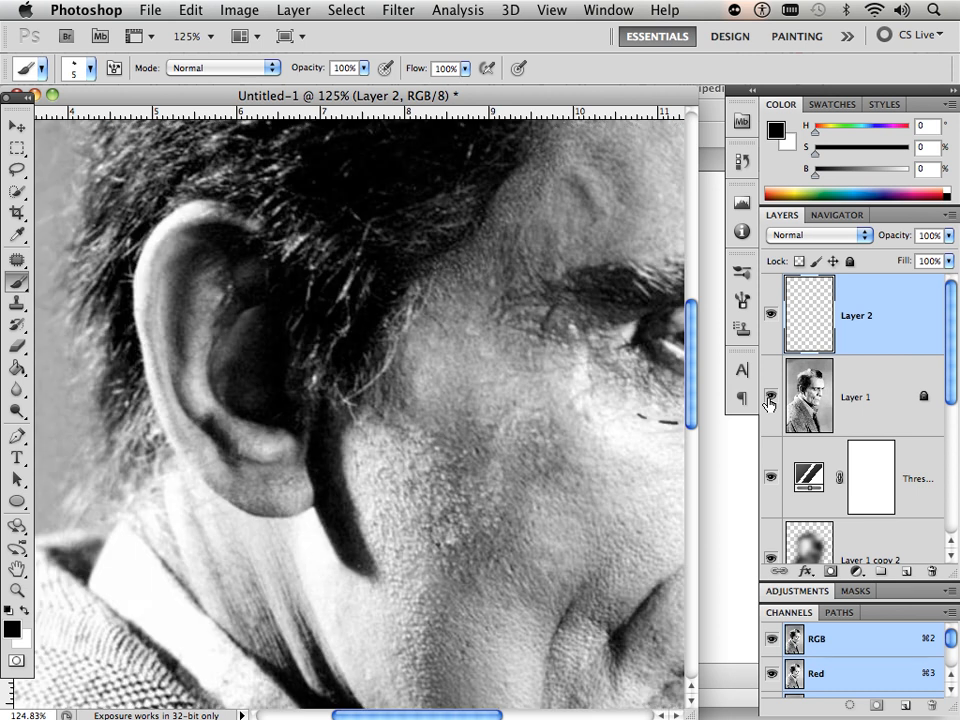
{"action": "left_click", "coordinate": [768, 403]}
{"action": "left_click", "coordinate": [768, 403]}
{"action": "left_click", "coordinate": [769, 399]}
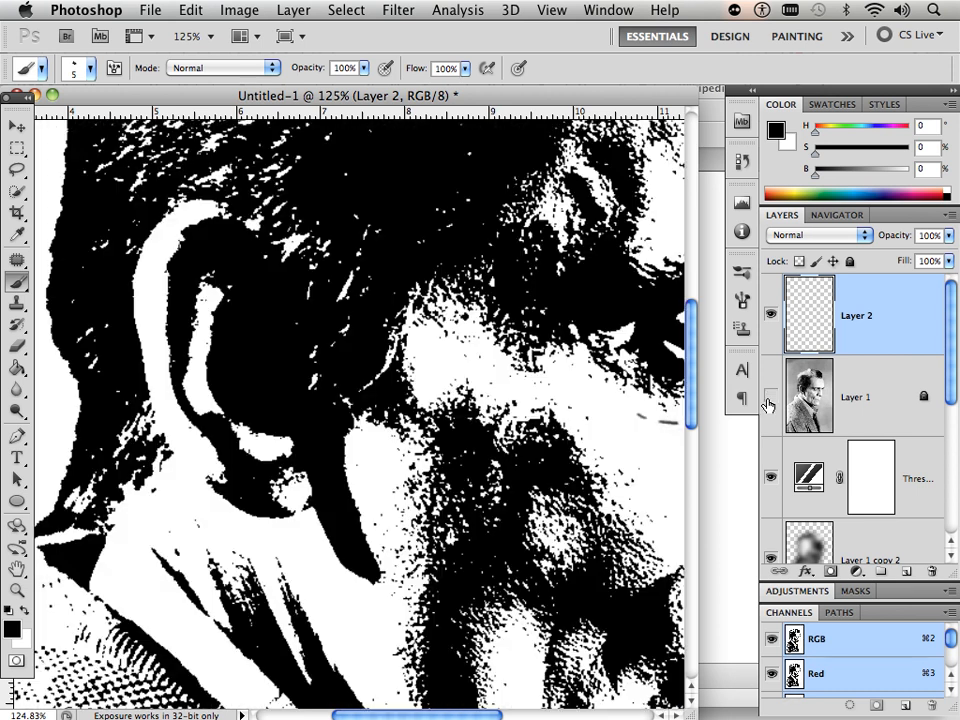
{"action": "left_click", "coordinate": [769, 399]}
{"action": "left_click", "coordinate": [769, 399]}
{"action": "left_click", "coordinate": [769, 399]}
{"action": "left_click", "coordinate": [769, 399]}
{"action": "left_click", "coordinate": [769, 399]}
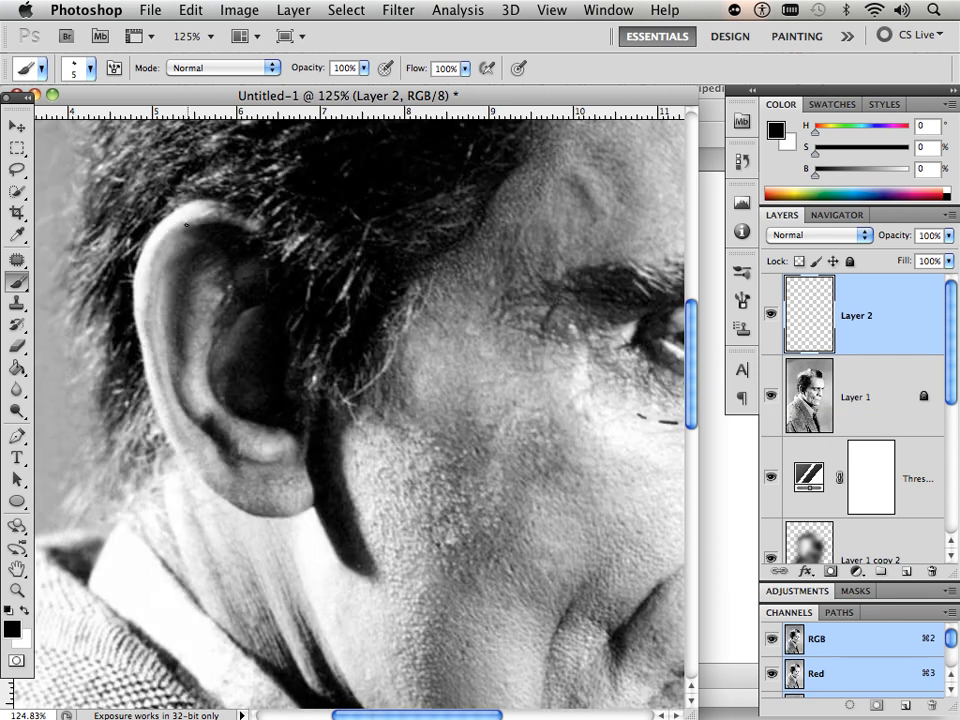
Step: Paint a broken black line along the ear's outer rim, then hide Layer 1 and refine the line over the sketch
{"action": "mouse_move", "coordinate": [181, 227]}
{"action": "left_mouse_down"}
{"action": "mouse_move", "coordinate": [151, 266]}
{"action": "mouse_move", "coordinate": [150, 328]}
{"action": "mouse_move", "coordinate": [184, 440]}
{"action": "left_mouse_up"}
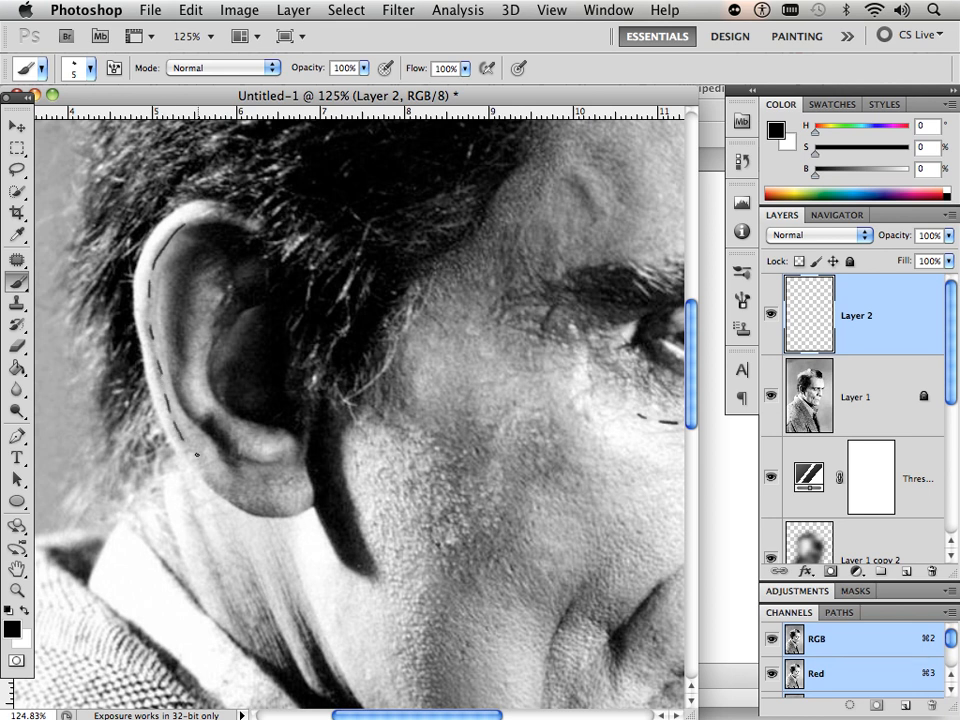
{"action": "left_click", "coordinate": [770, 397]}
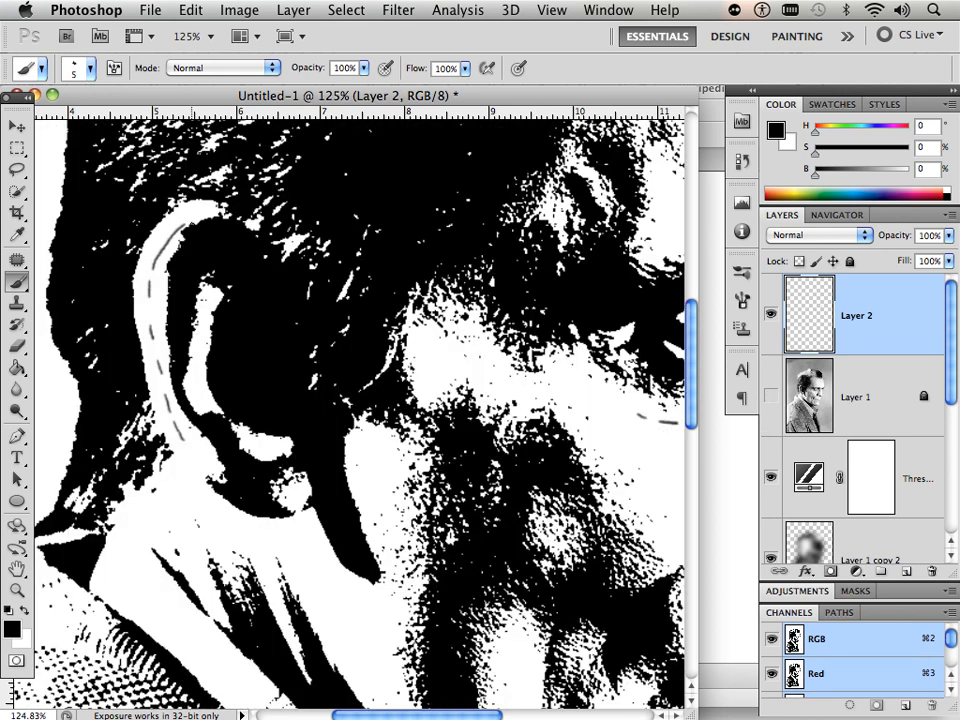
{"action": "left_click_drag", "start_coordinate": [186, 226], "coordinate": [149, 278]}
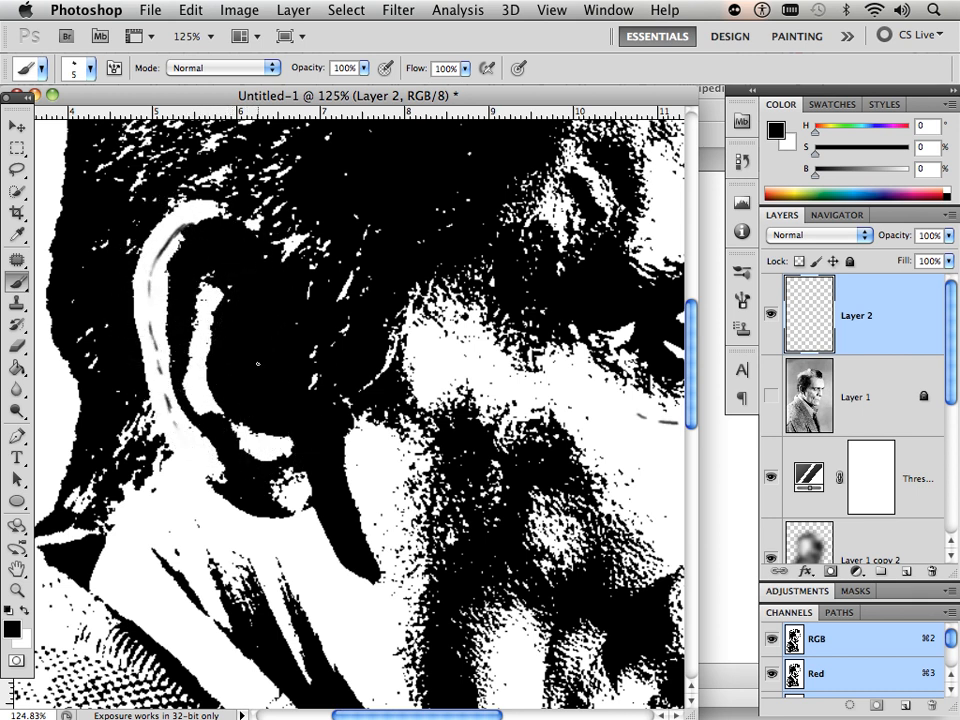
{"action": "scroll", "coordinate": [258, 363], "scroll_direction": "down", "scroll_amount": 5}
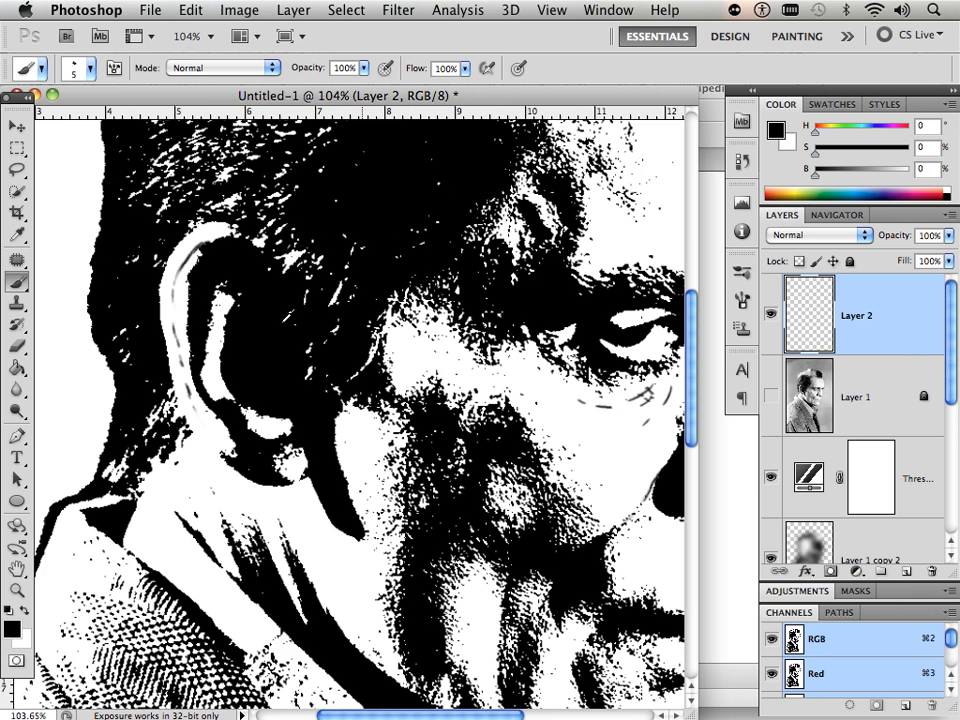
{"action": "scroll", "coordinate": [258, 363], "scroll_direction": "down", "scroll_amount": 3}
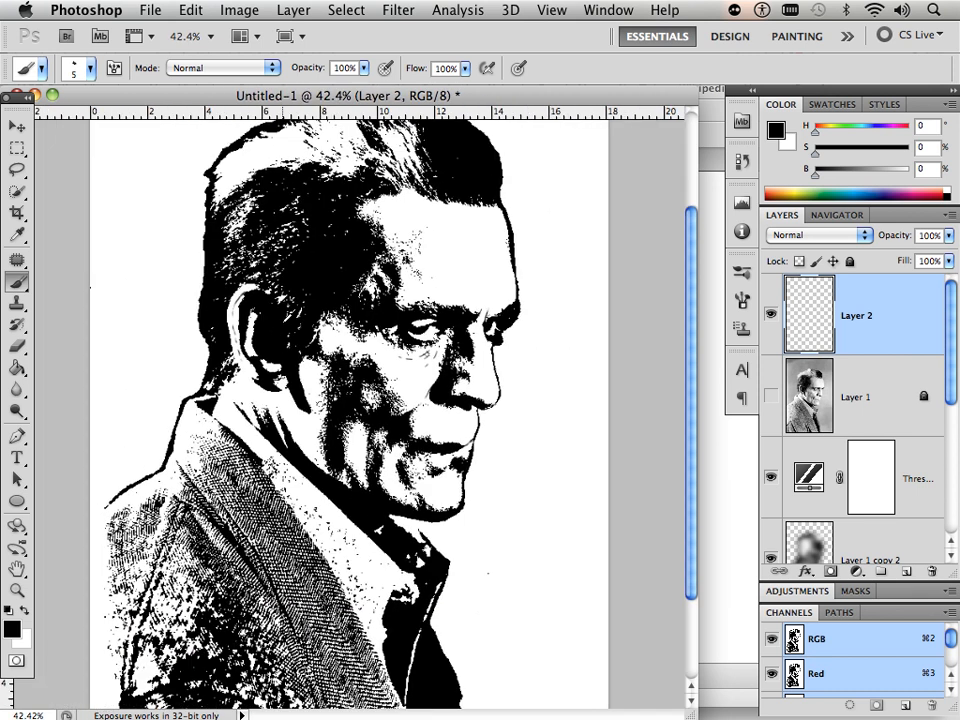
{"action": "scroll", "coordinate": [258, 363], "scroll_direction": "up", "scroll_amount": 3}
{"action": "scroll", "coordinate": [258, 363], "scroll_direction": "up", "scroll_amount": 4}
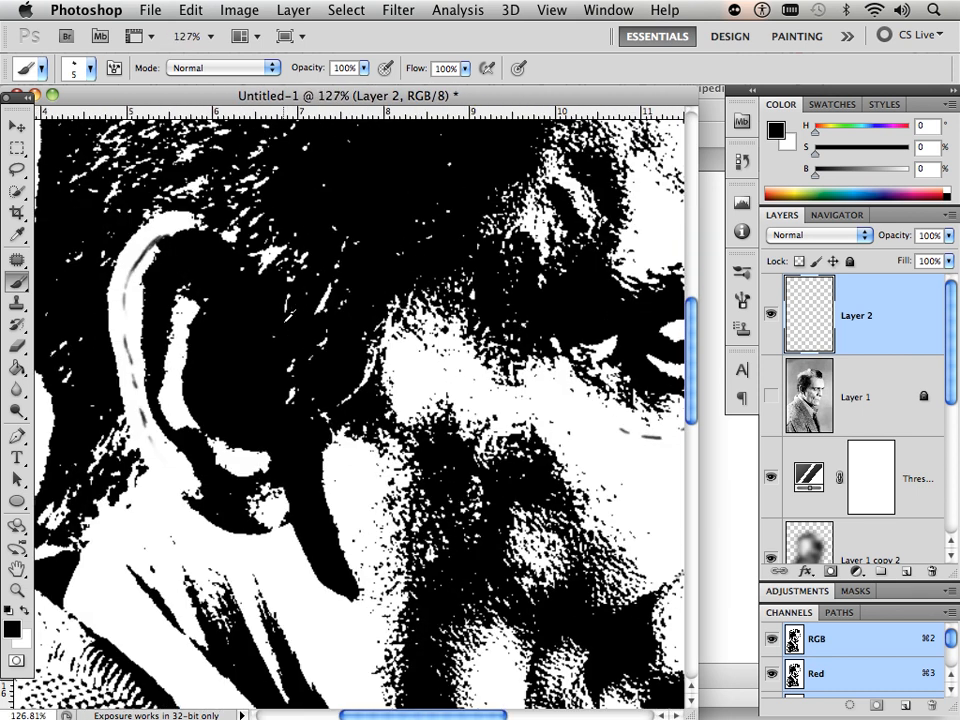
Step: Show Layer 1, switch the brush colour to white and trace the inner ear contours, then hide Layer 1 again
{"action": "left_click", "coordinate": [770, 397]}
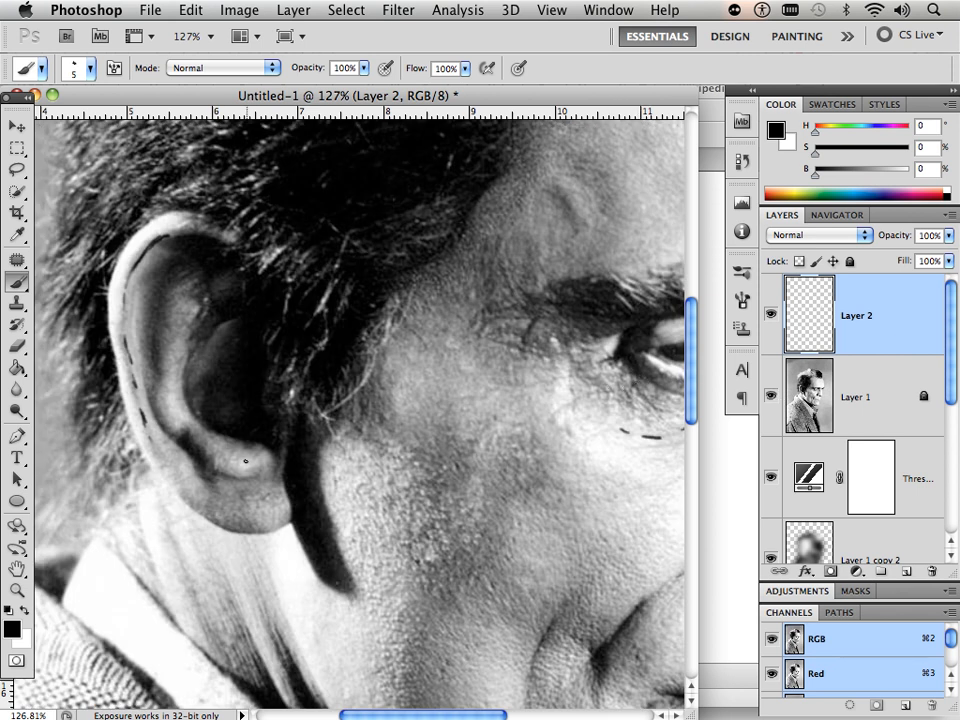
{"action": "key", "text": "x"}
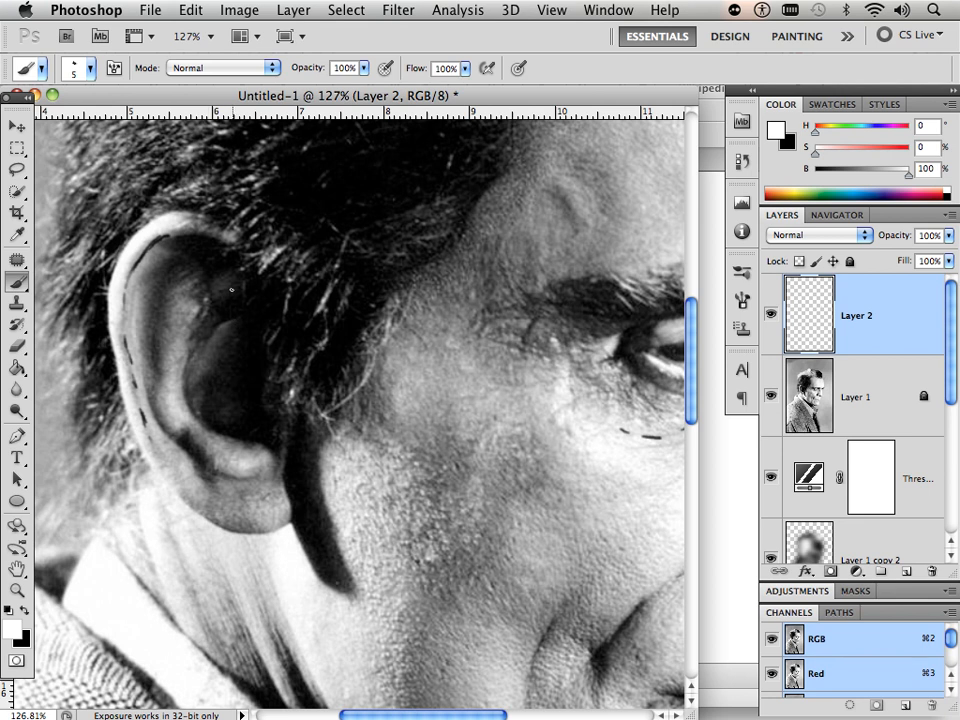
{"action": "mouse_move", "coordinate": [231, 289]}
{"action": "left_mouse_down"}
{"action": "mouse_move", "coordinate": [192, 322]}
{"action": "mouse_move", "coordinate": [182, 388]}
{"action": "mouse_move", "coordinate": [188, 352]}
{"action": "mouse_move", "coordinate": [186, 390]}
{"action": "mouse_move", "coordinate": [230, 372]}
{"action": "left_mouse_up"}
{"action": "left_click", "coordinate": [770, 396]}
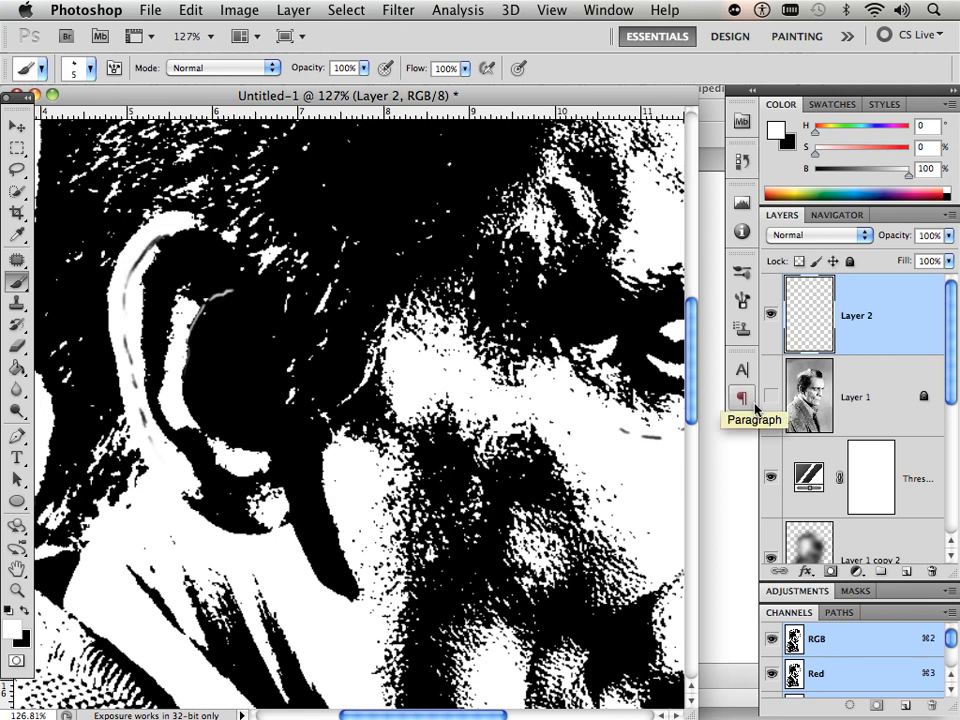
{"action": "left_click", "coordinate": [771, 397]}
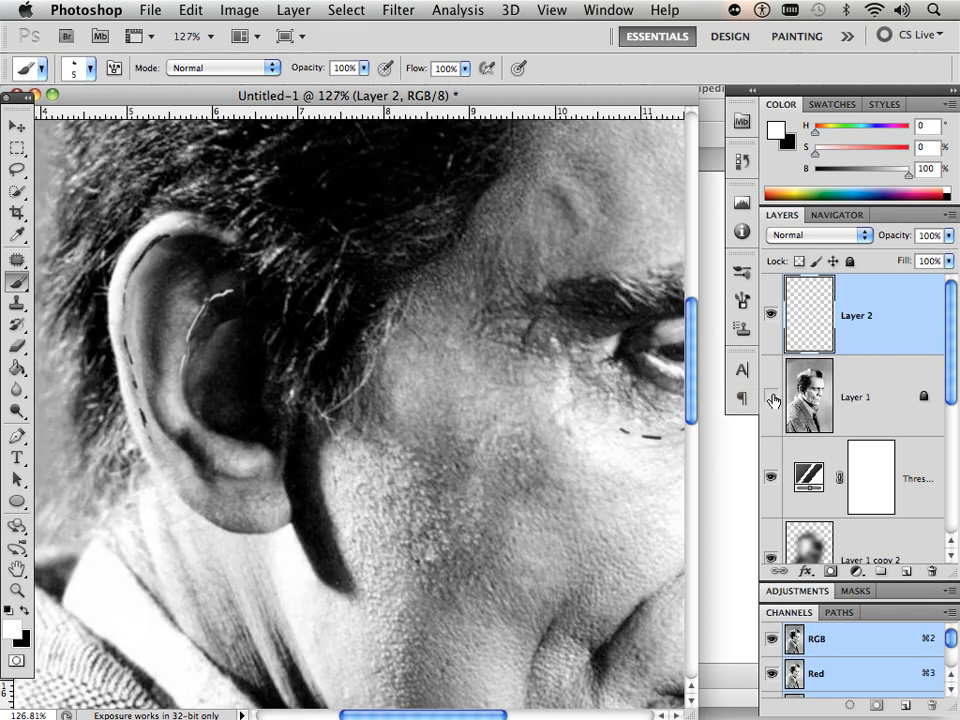
{"action": "left_click", "coordinate": [771, 397]}
{"action": "left_click", "coordinate": [771, 397]}
{"action": "mouse_move", "coordinate": [232, 335]}
{"action": "left_mouse_down"}
{"action": "mouse_move", "coordinate": [205, 411]}
{"action": "mouse_move", "coordinate": [231, 322]}
{"action": "mouse_move", "coordinate": [202, 356]}
{"action": "left_mouse_up"}
{"action": "left_click", "coordinate": [769, 397]}
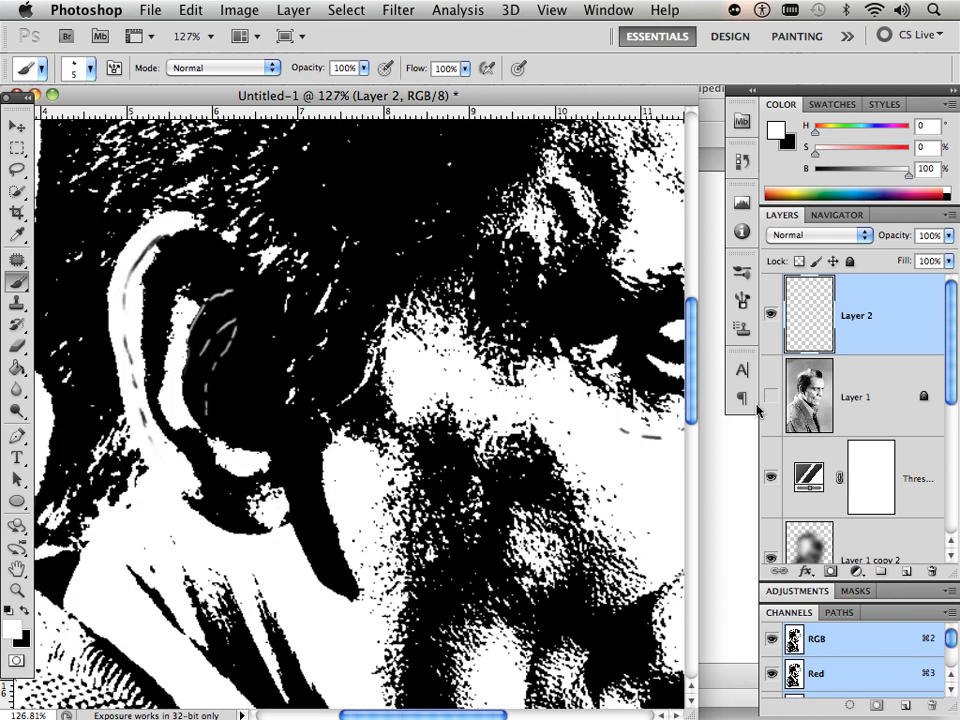
Step: Add short white strokes at the outer corner of the near eye over the photo, then hide Layer 1 to check the whole sketch
{"action": "left_click_drag", "start_coordinate": [508, 405], "coordinate": [172, 431]}
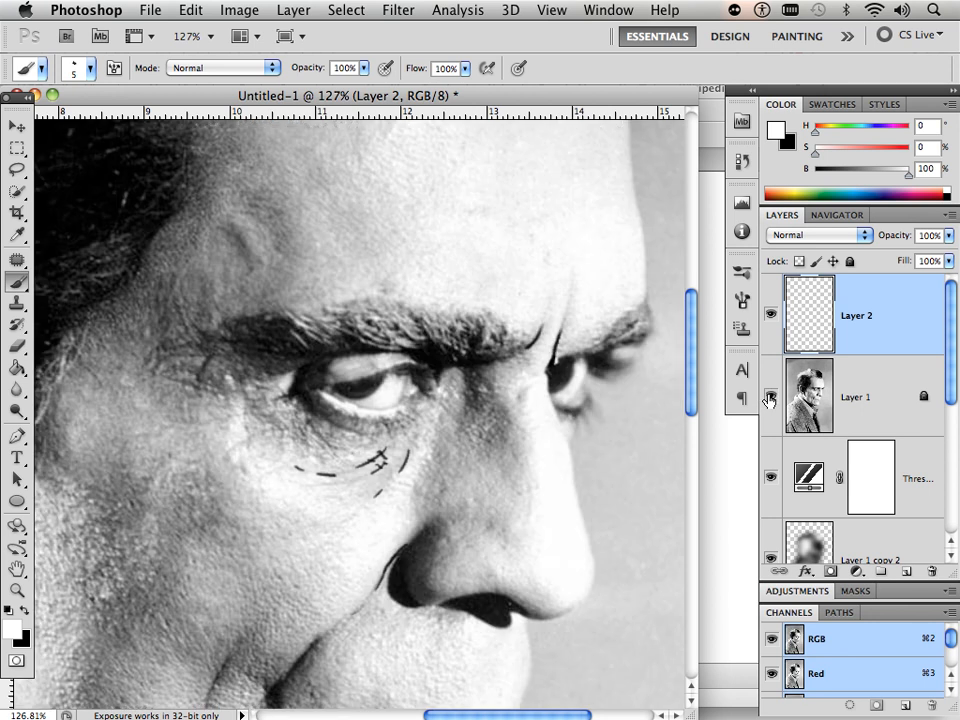
{"action": "left_click", "coordinate": [767, 399]}
{"action": "left_click", "coordinate": [763, 400]}
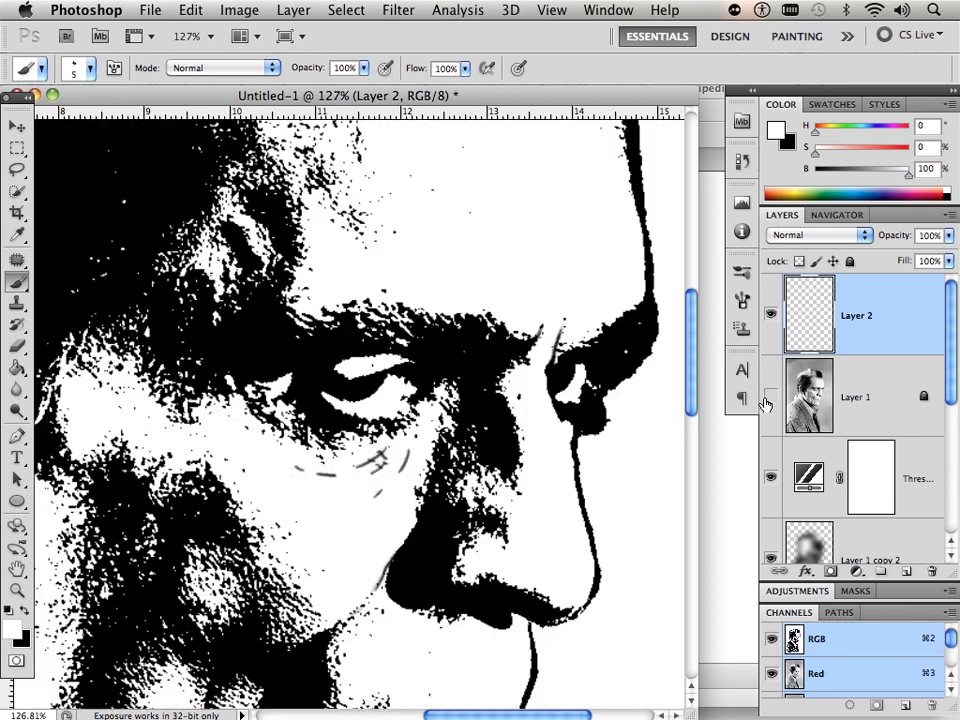
{"action": "left_click", "coordinate": [763, 400]}
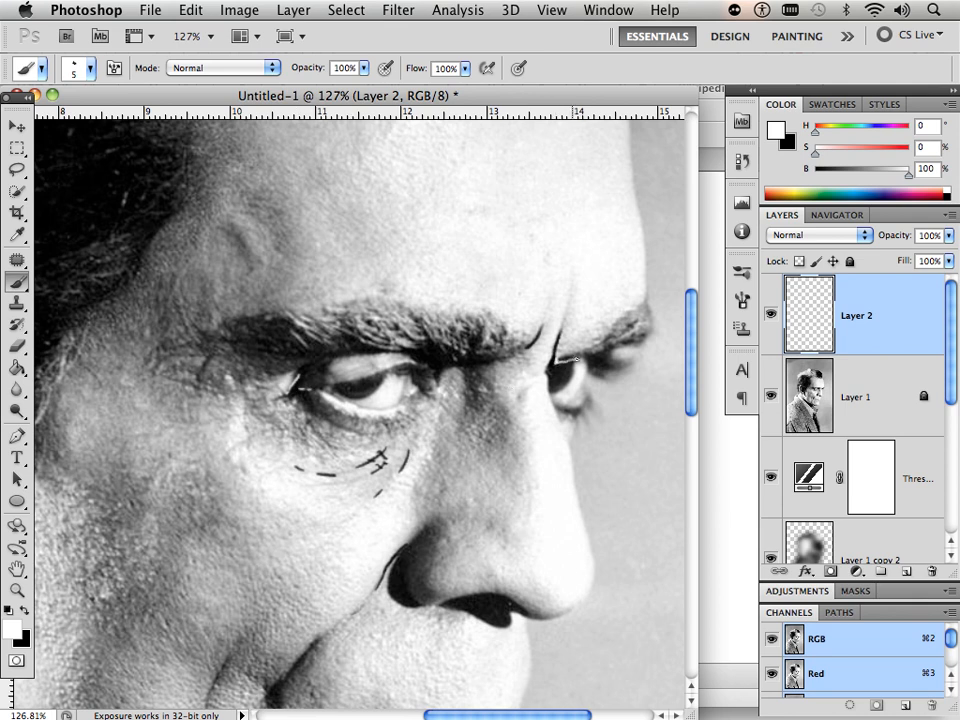
{"action": "left_click", "coordinate": [771, 397]}
{"action": "left_click", "coordinate": [771, 397]}
{"action": "left_click", "coordinate": [771, 399]}
{"action": "left_click", "coordinate": [771, 399]}
{"action": "left_click", "coordinate": [770, 397]}
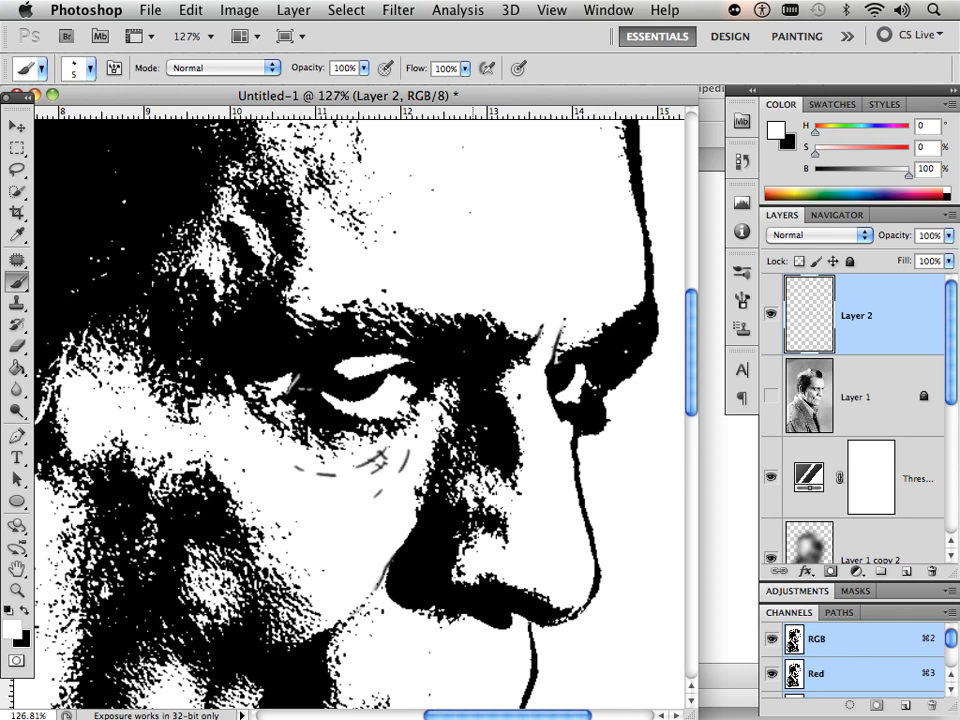
{"action": "scroll", "coordinate": [407, 413], "scroll_direction": "down", "scroll_amount": 8}
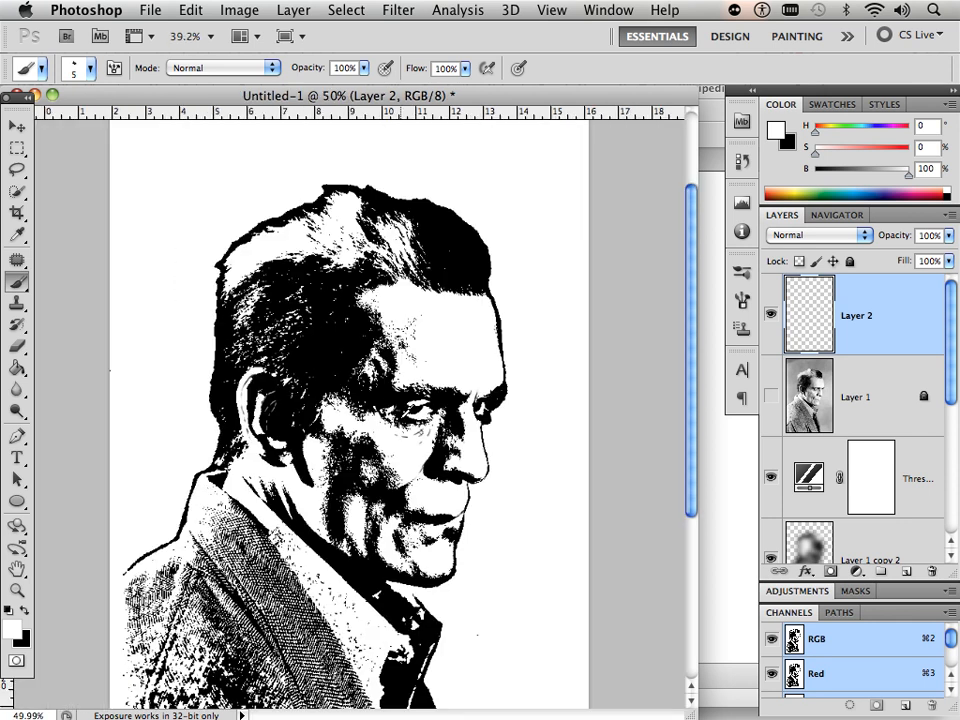
{"action": "scroll", "coordinate": [407, 413], "scroll_direction": "up", "scroll_amount": 1}
{"action": "scroll", "coordinate": [345, 413], "scroll_direction": "up", "scroll_amount": 2}
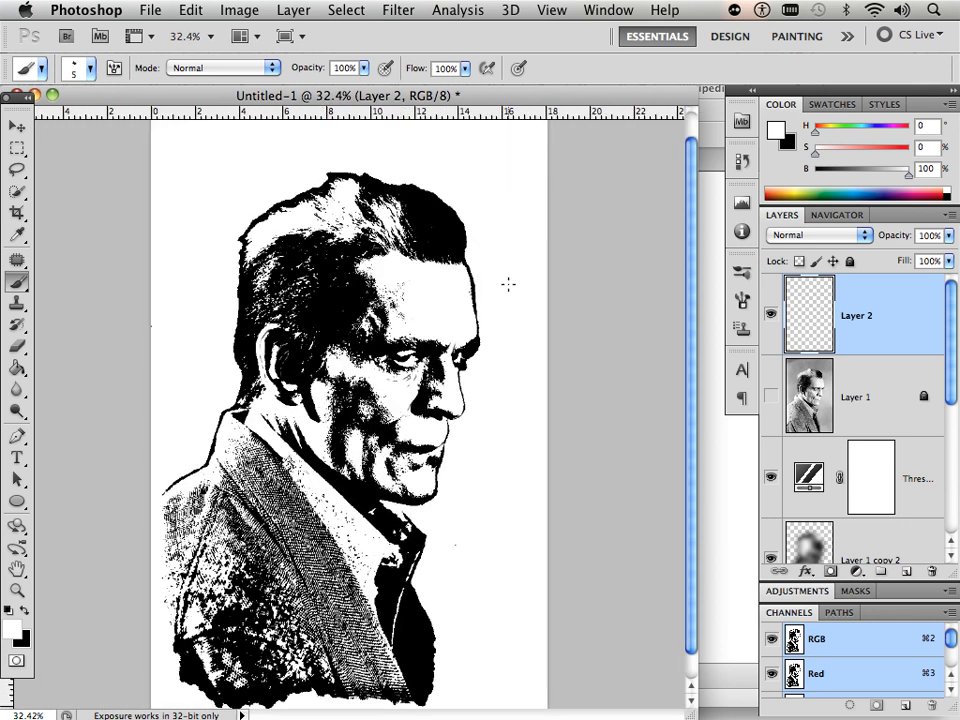
Step: Select the whole canvas with the Rectangular Marquee, copy all visible layers merged and paste them as a new layer on top
{"action": "scroll", "coordinate": [508, 280], "scroll_direction": "down", "scroll_amount": 3}
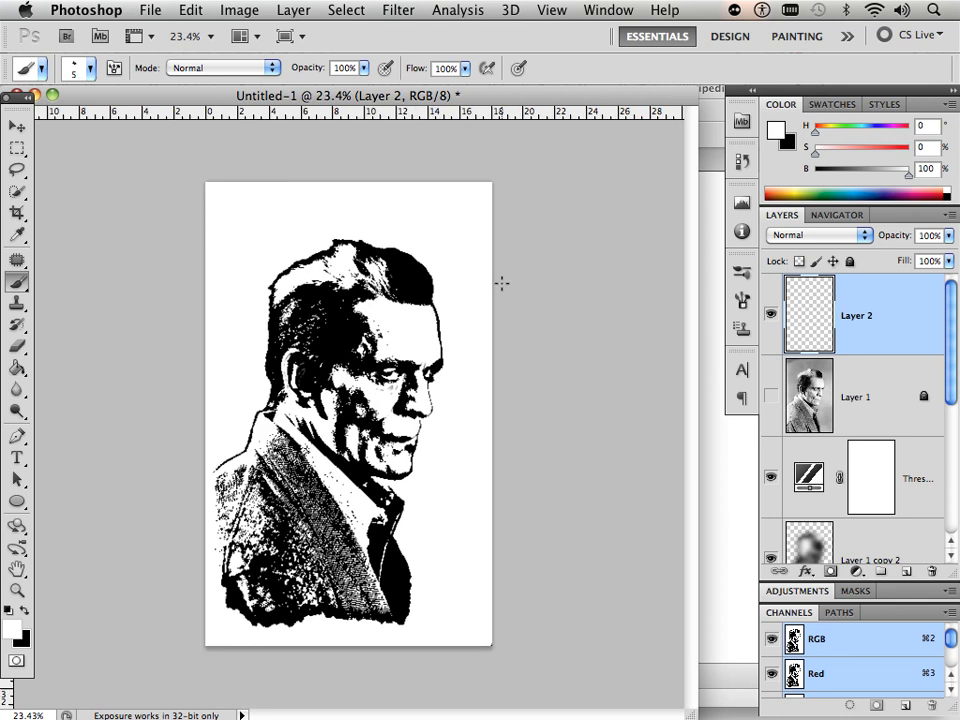
{"action": "left_click", "coordinate": [17, 148]}
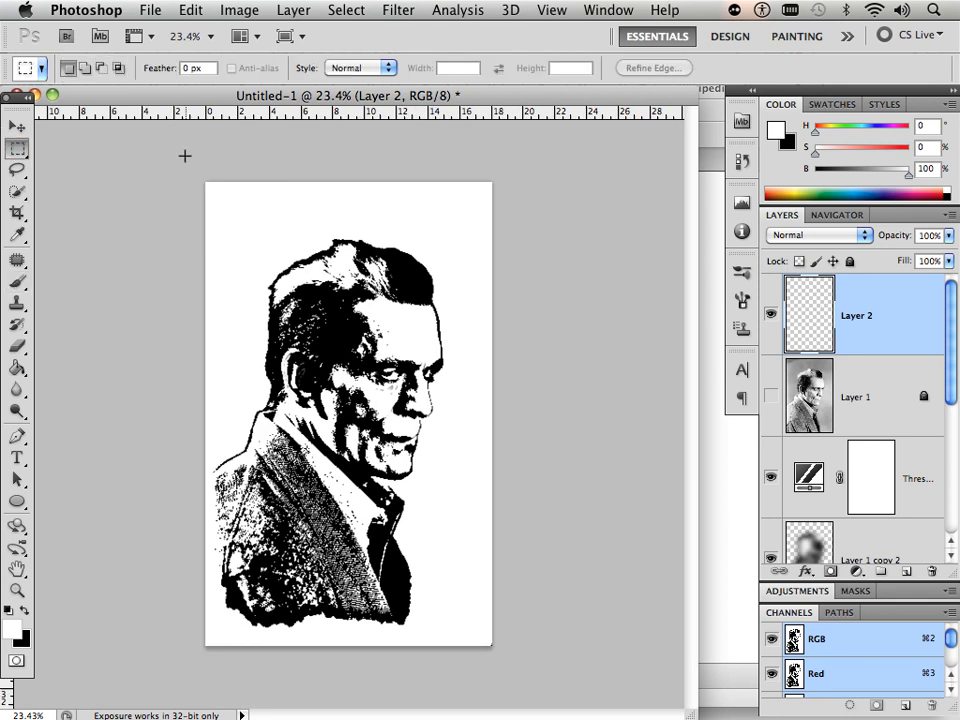
{"action": "left_click_drag", "start_coordinate": [190, 180], "coordinate": [368, 585]}
{"action": "left_click_drag", "start_coordinate": [308, 510], "coordinate": [495, 648]}
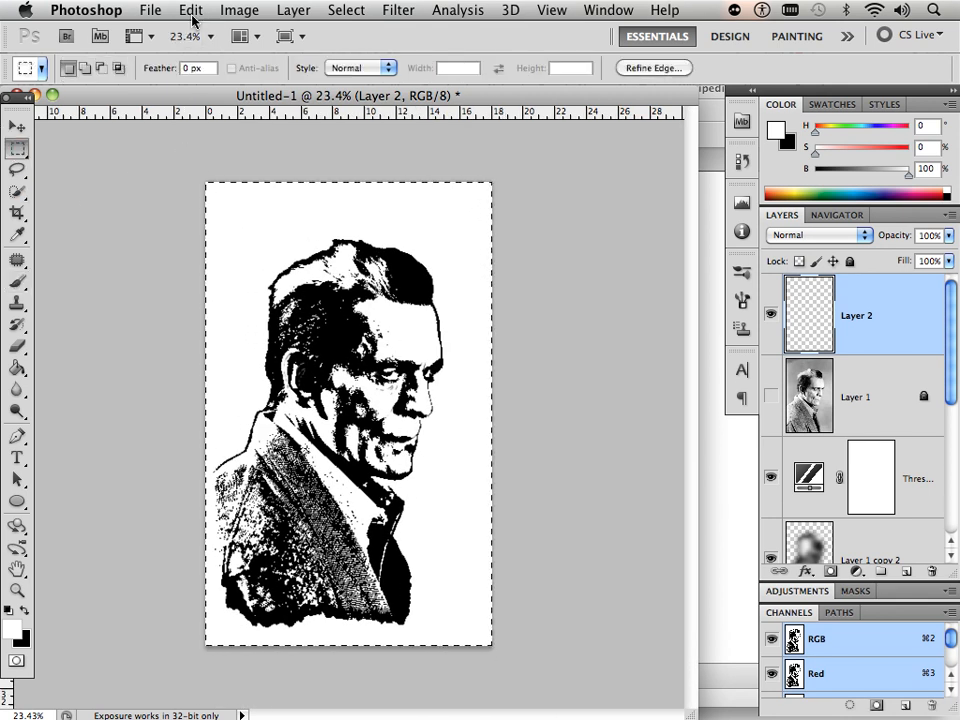
{"action": "left_click", "coordinate": [191, 10]}
{"action": "left_click", "coordinate": [215, 175]}
{"action": "left_click", "coordinate": [190, 10]}
{"action": "left_click", "coordinate": [206, 193]}
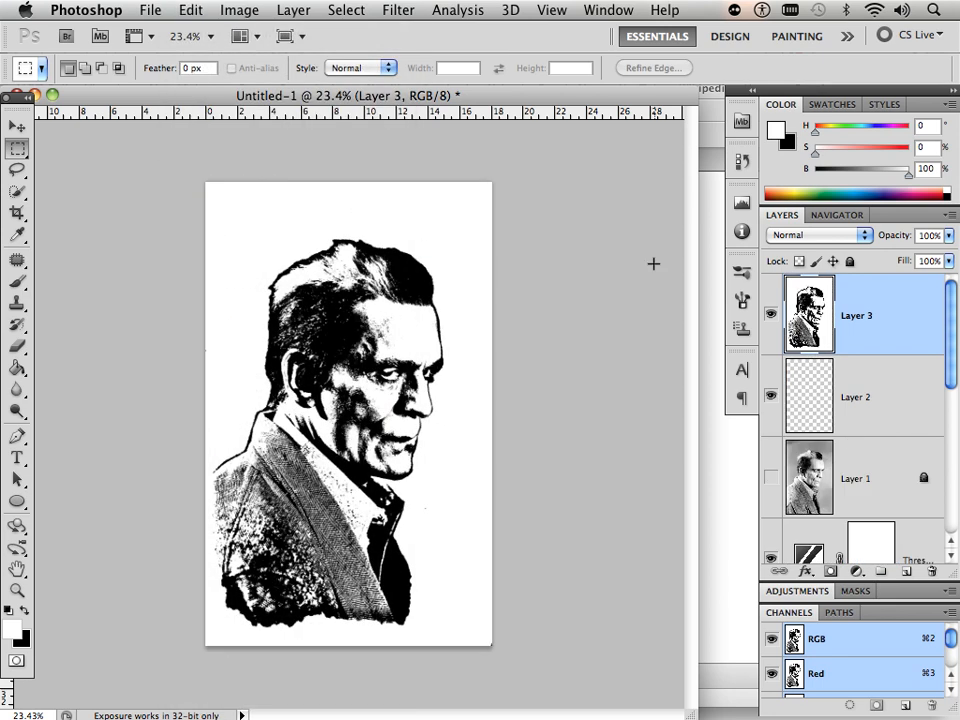
Step: Rename the pasted merged layer as White Shirt
{"action": "double_click", "coordinate": [868, 320]}
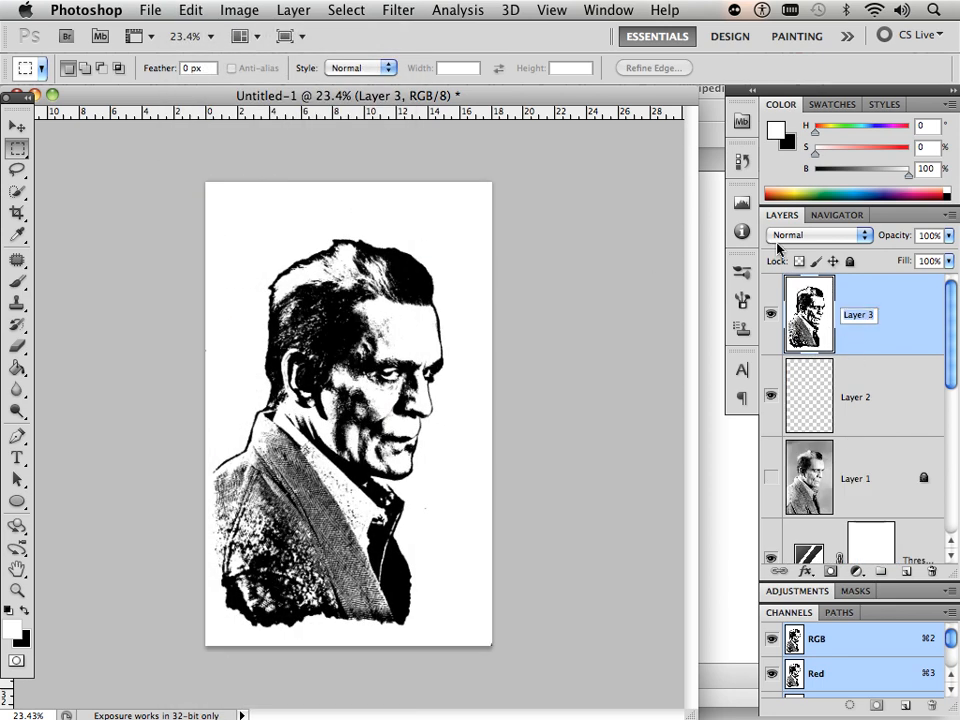
{"action": "type", "text": "White Shirt"}
{"action": "key", "text": "Return"}
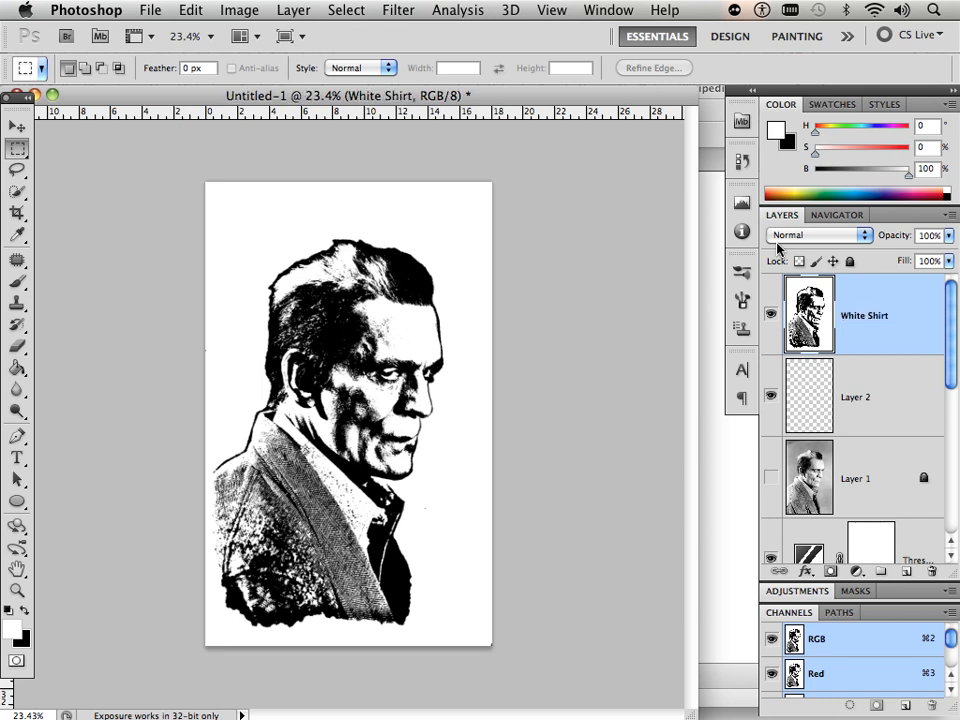